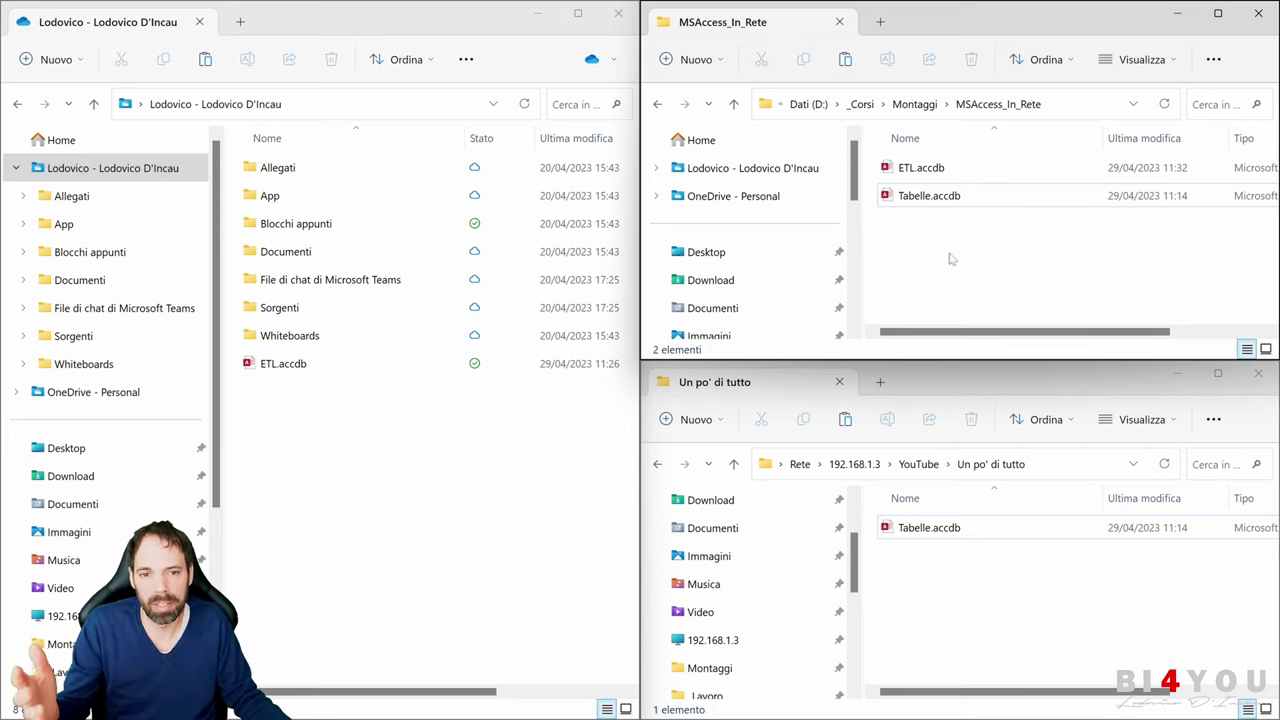
- Open ETL.accdb from the MSAccess_In_Rete folder in Access
{"action": "left_click_drag", "start_coordinate": [1029, 249], "coordinate": [905, 136]}
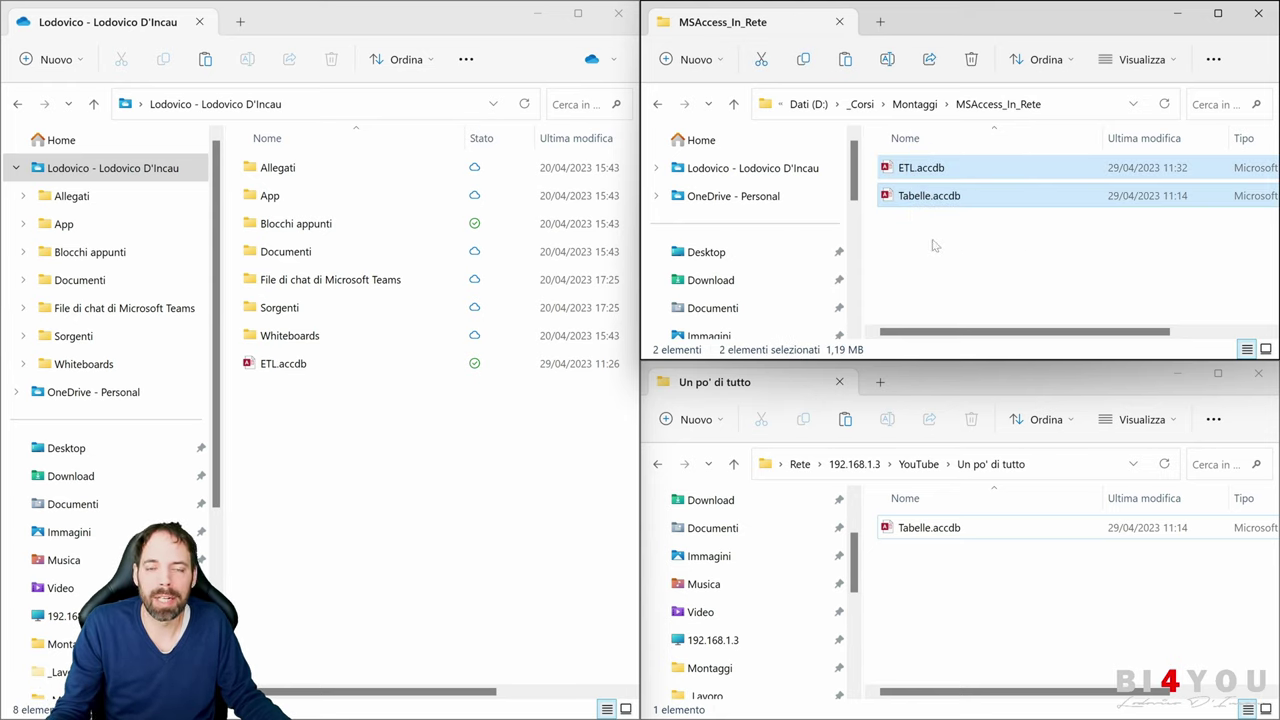
{"action": "left_click", "coordinate": [929, 193]}
{"action": "left_click", "coordinate": [926, 176]}
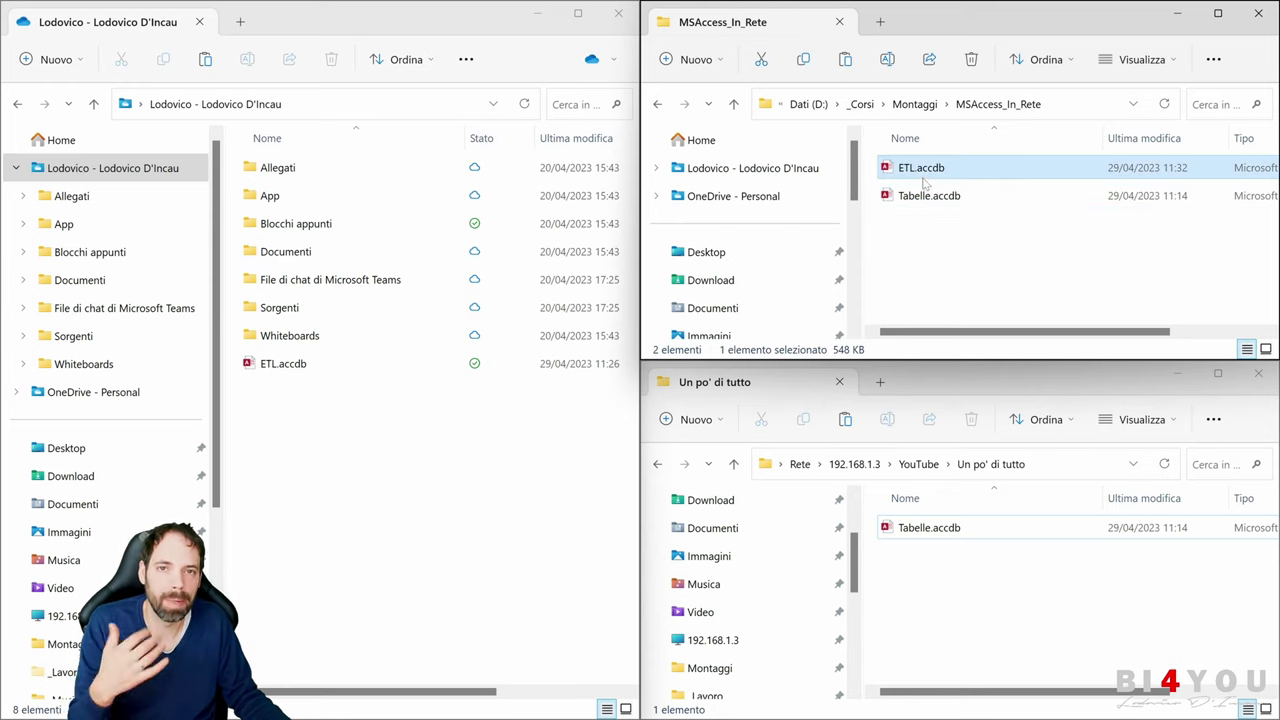
{"action": "left_click", "coordinate": [924, 200]}
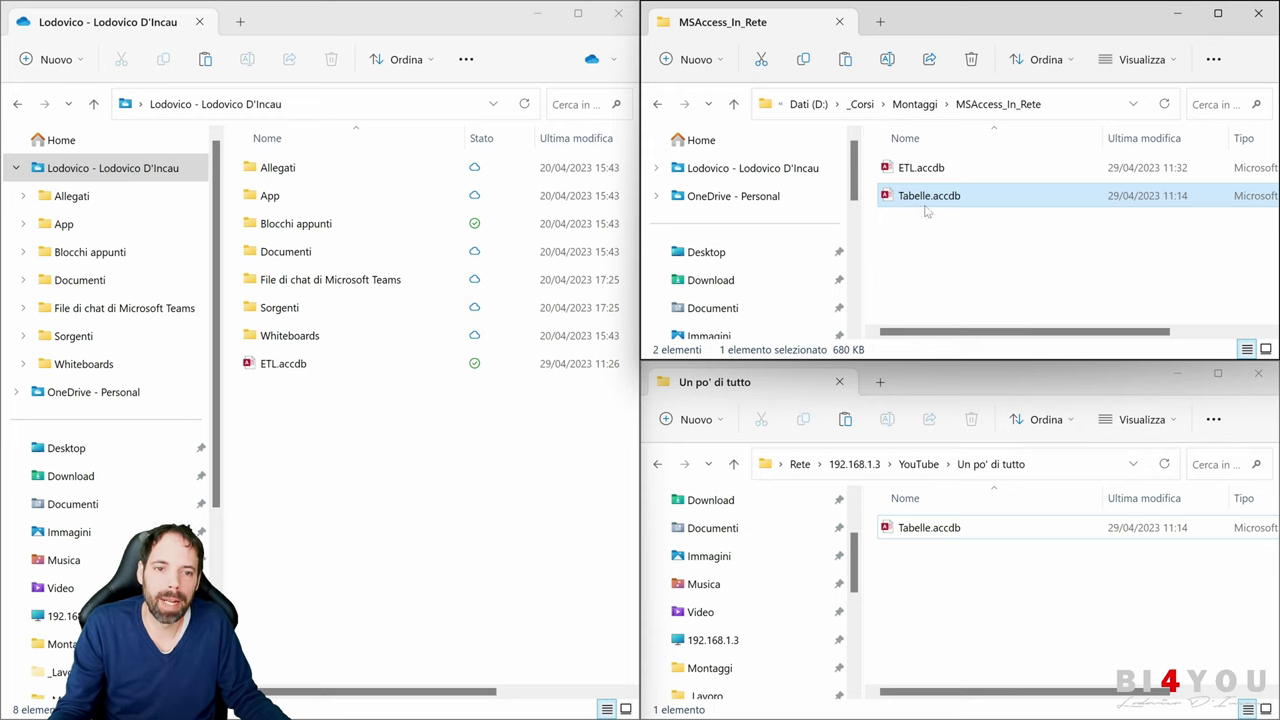
{"action": "left_click", "coordinate": [945, 172]}
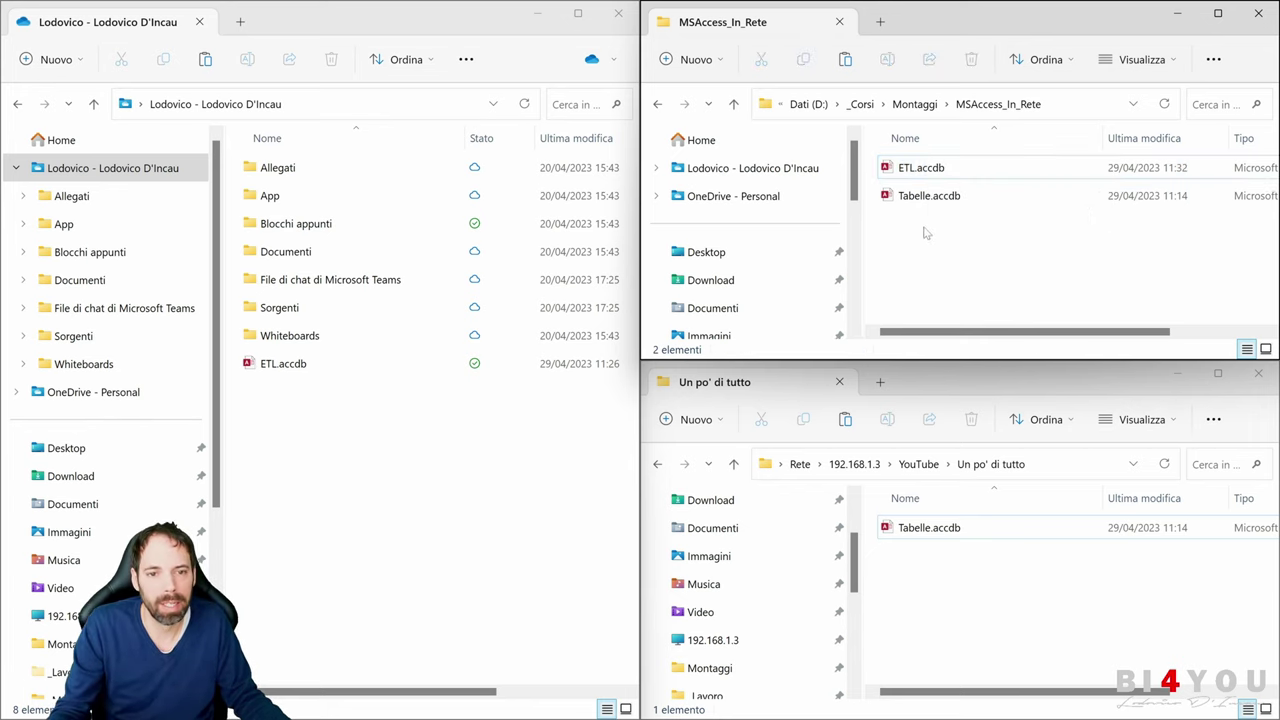
{"action": "left_click", "coordinate": [921, 200]}
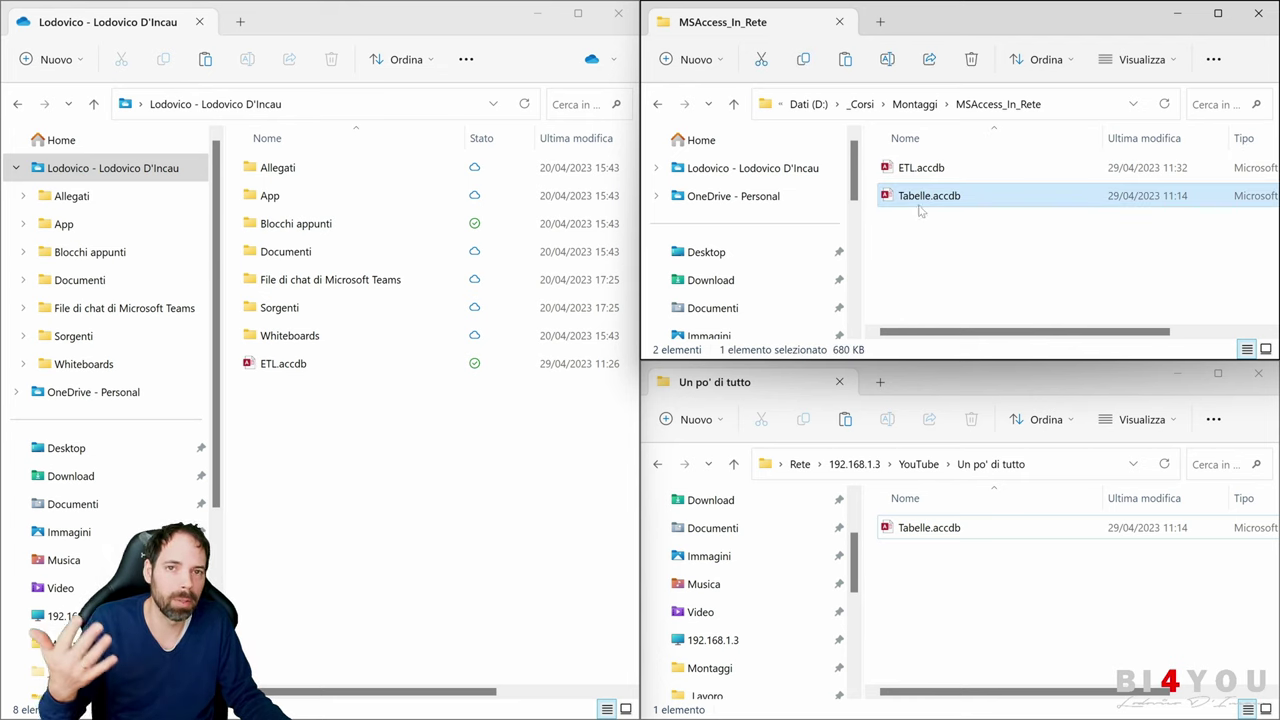
{"action": "left_click", "coordinate": [908, 216]}
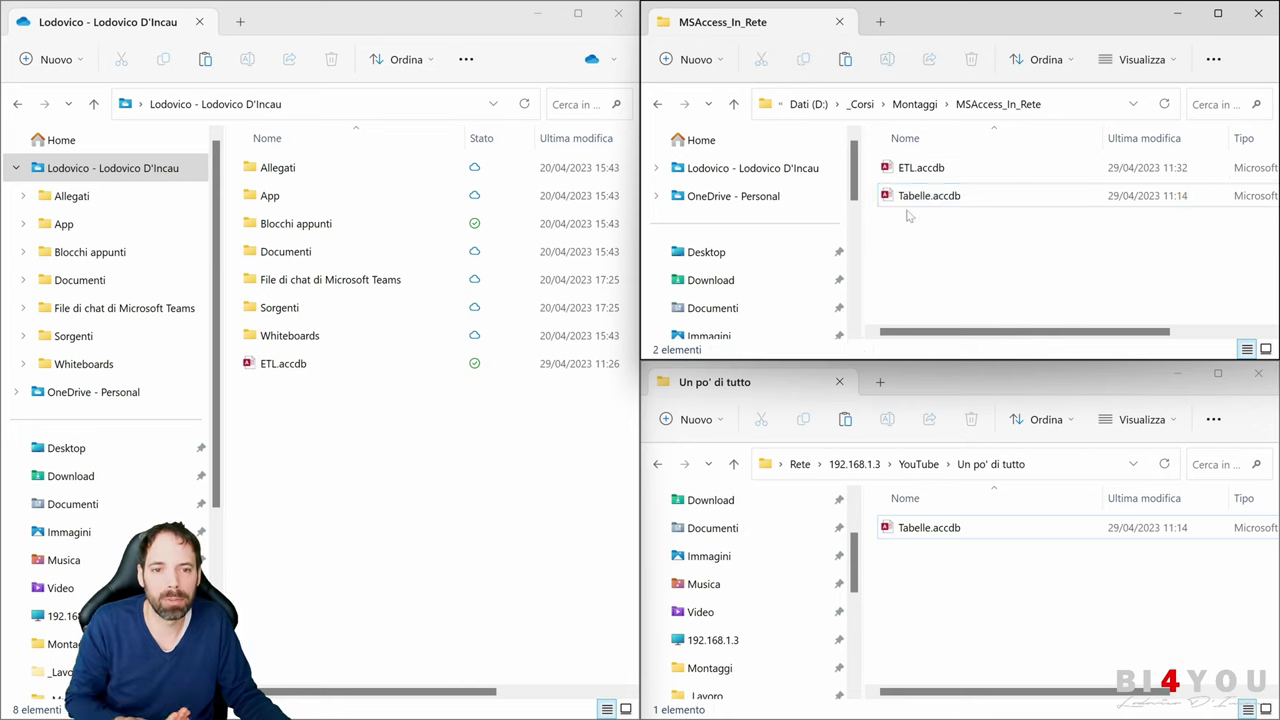
{"action": "left_click", "coordinate": [911, 205]}
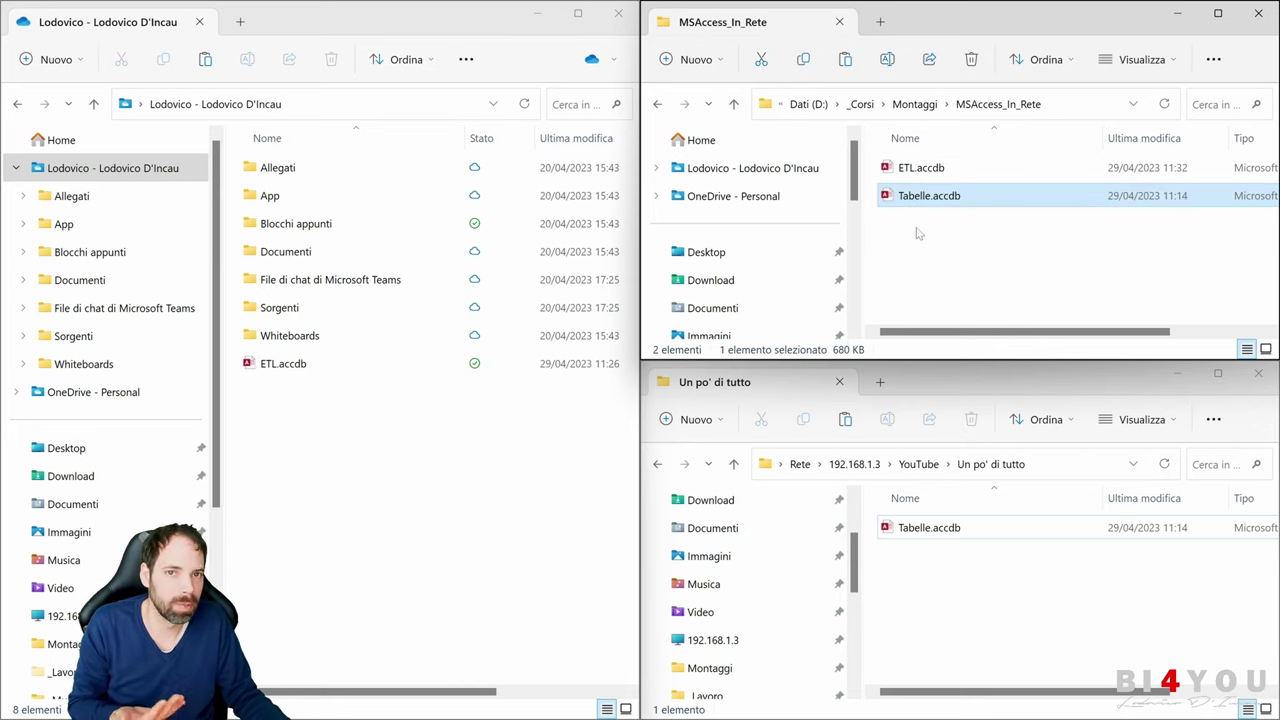
{"action": "left_click", "coordinate": [918, 236]}
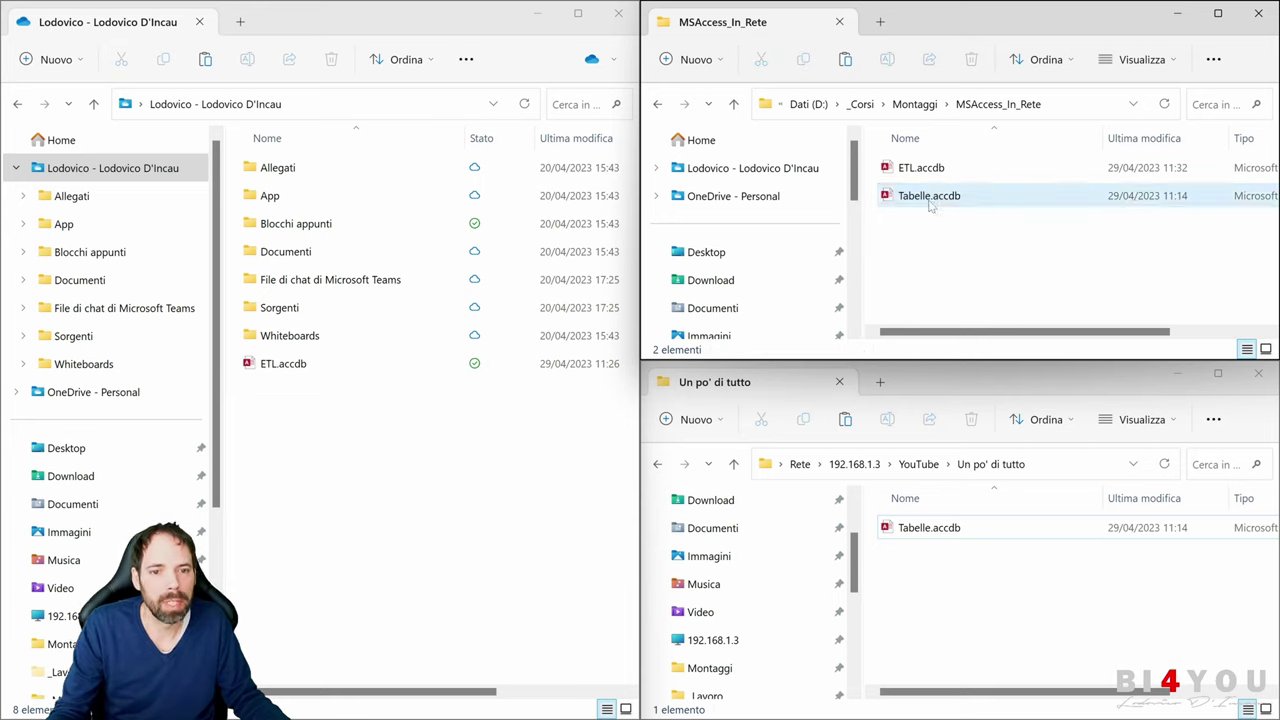
{"action": "left_click", "coordinate": [928, 205]}
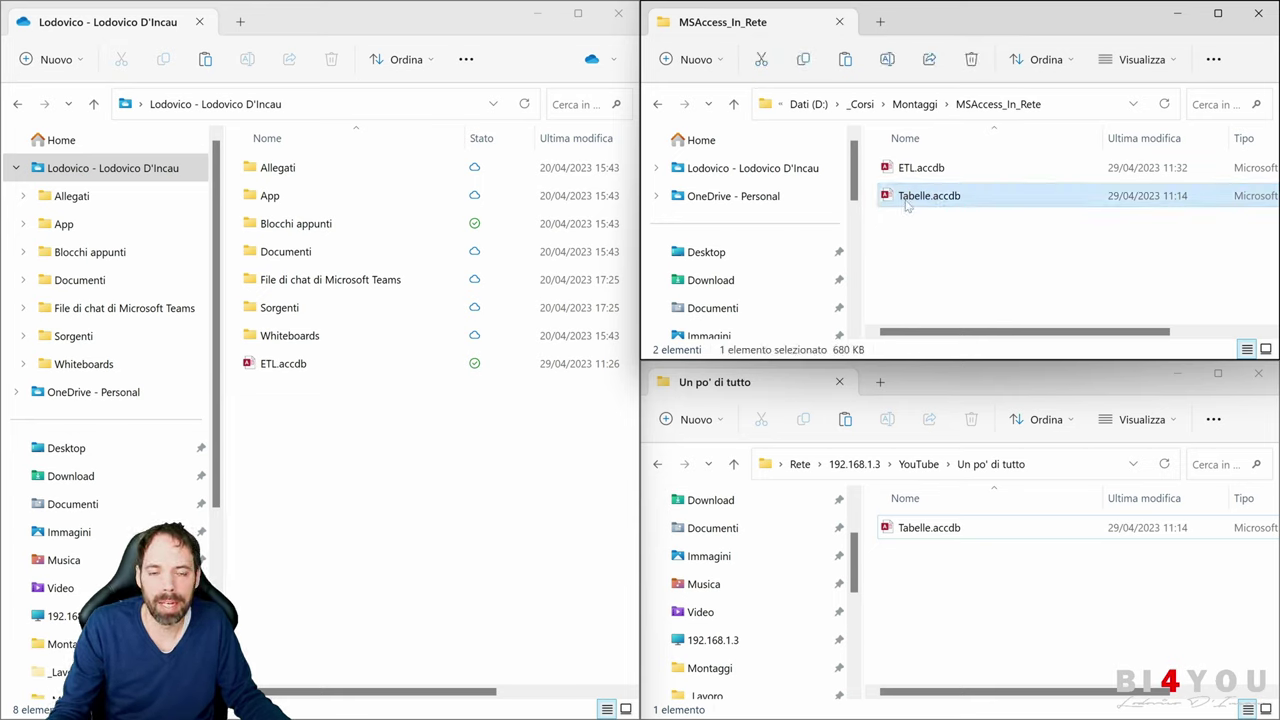
{"action": "double_click", "coordinate": [922, 168]}
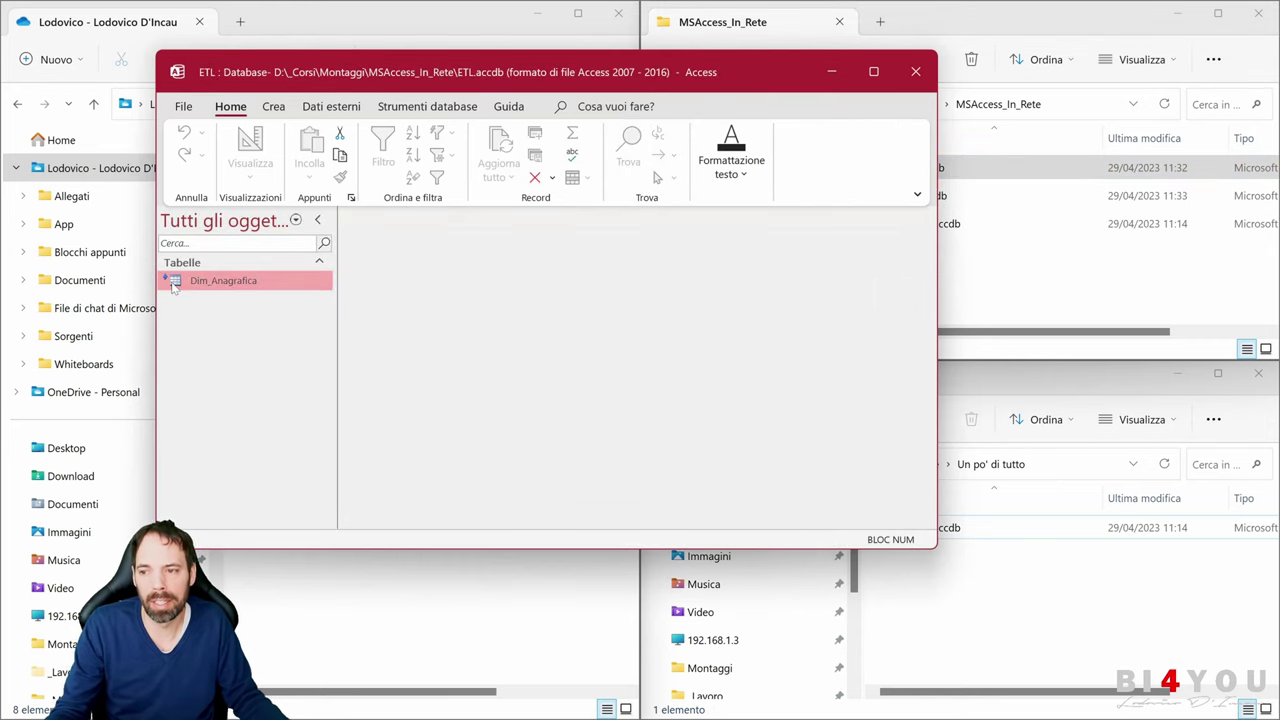
- Magnify the table list, then show Dati esterni > Nuova origine dati > Da database choices
{"action": "key", "text": "super+plus"}
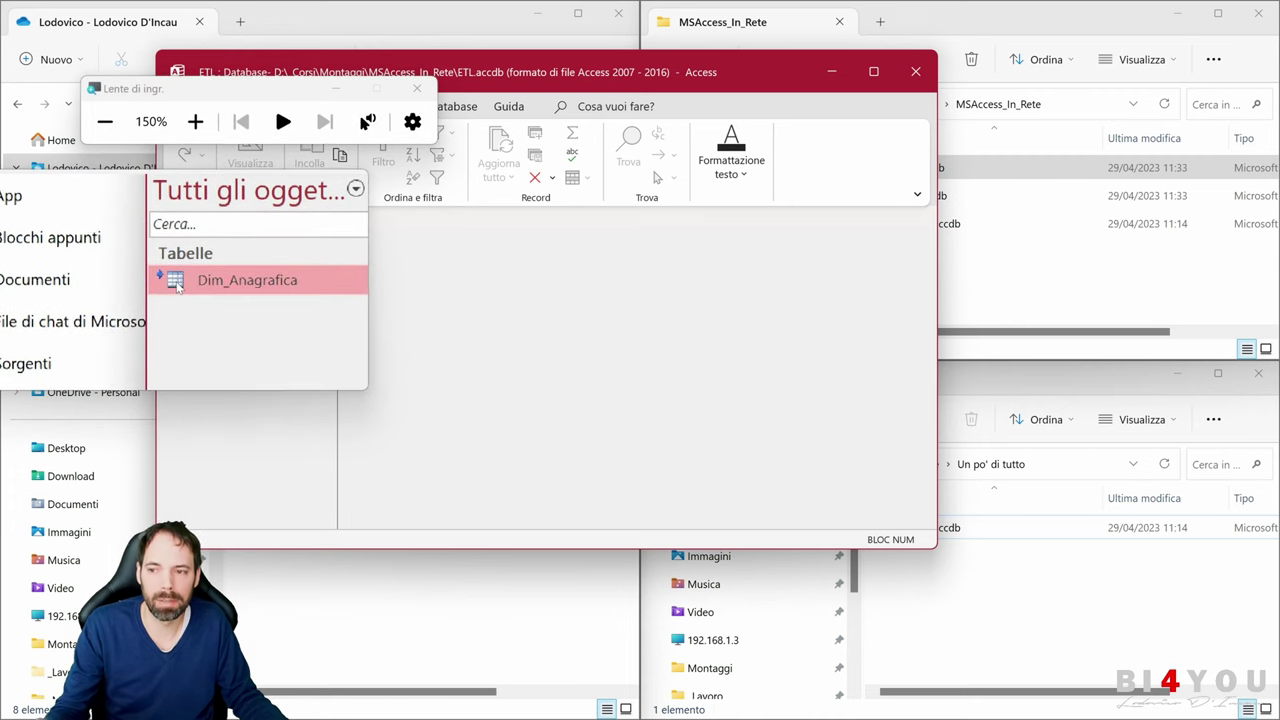
{"action": "key", "text": "super+Escape"}
{"action": "left_click", "coordinate": [944, 257]}
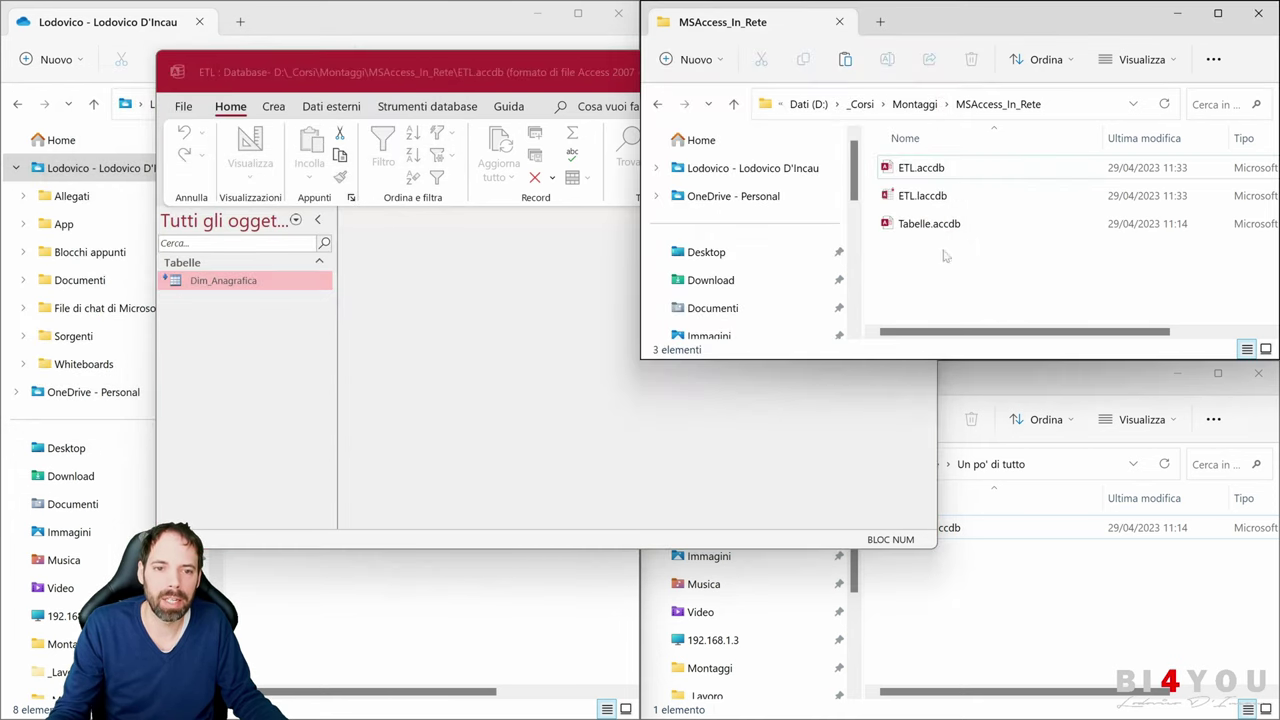
{"action": "left_click", "coordinate": [910, 228]}
{"action": "left_click", "coordinate": [250, 360]}
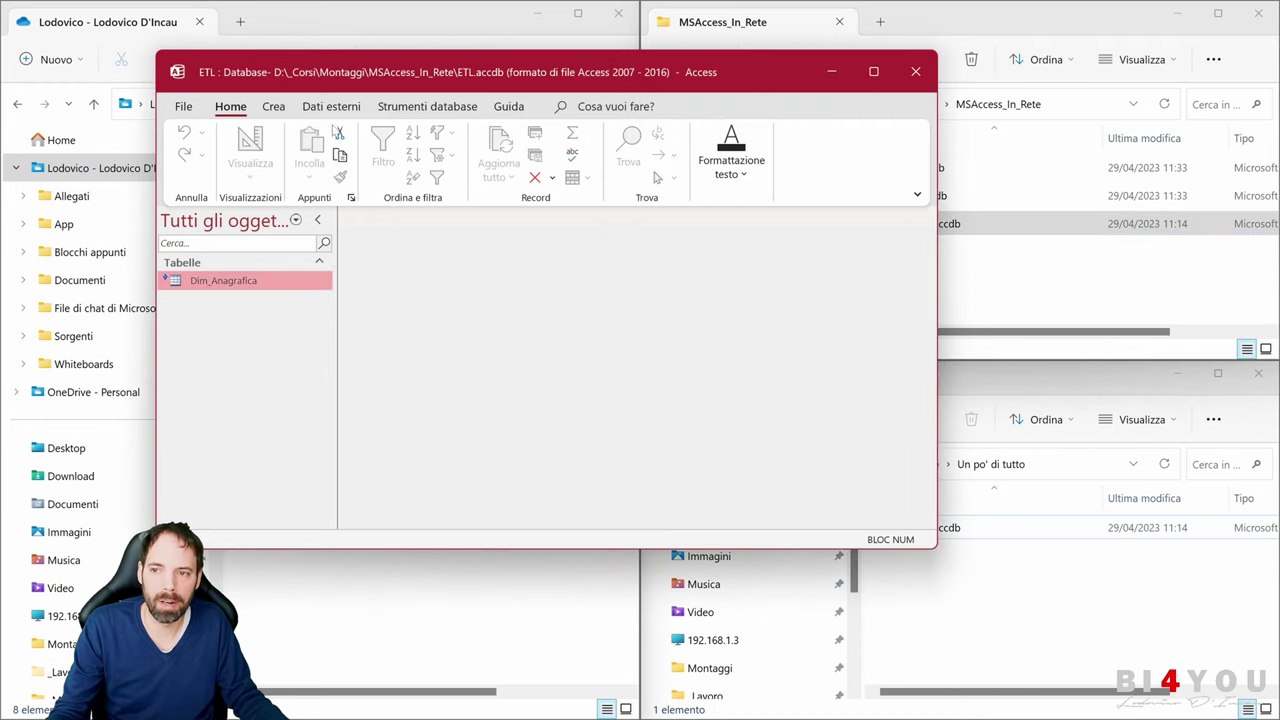
{"action": "left_click", "coordinate": [330, 106]}
{"action": "left_click", "coordinate": [212, 180]}
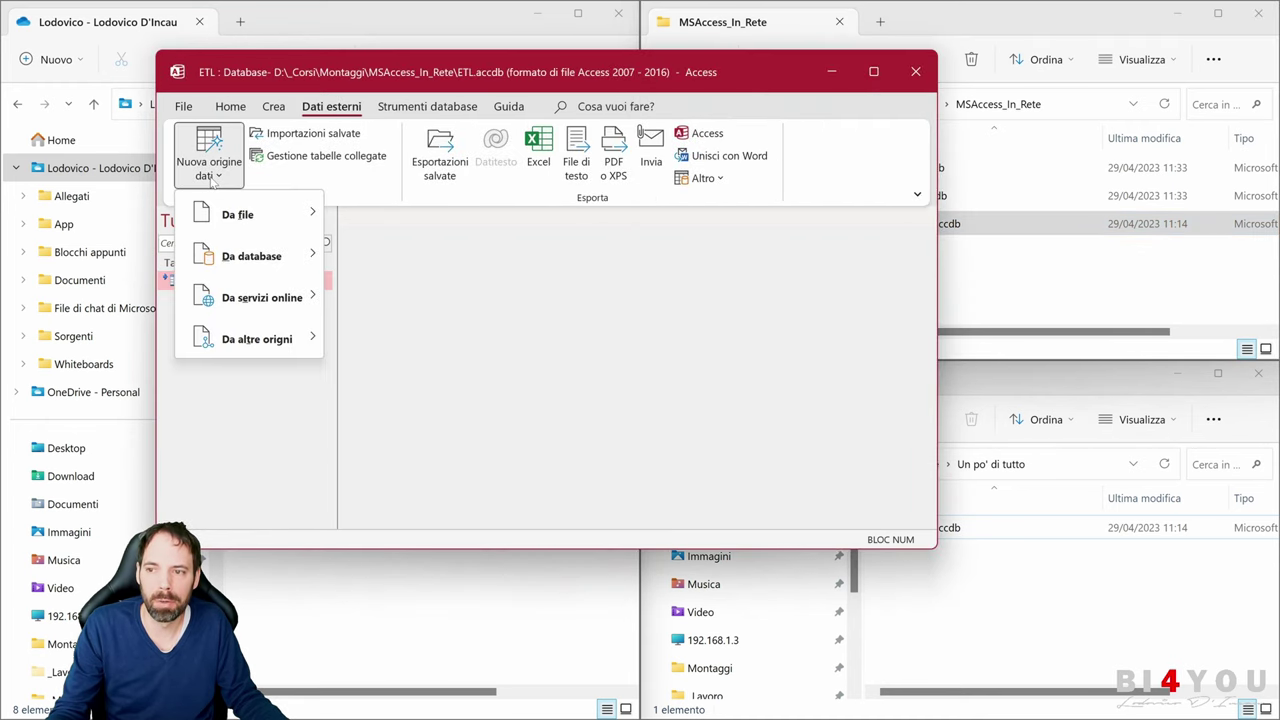
- Start linking from an Access database and browse to the MSAccess_In_Rete folder
{"action": "mouse_move", "coordinate": [258, 262]}
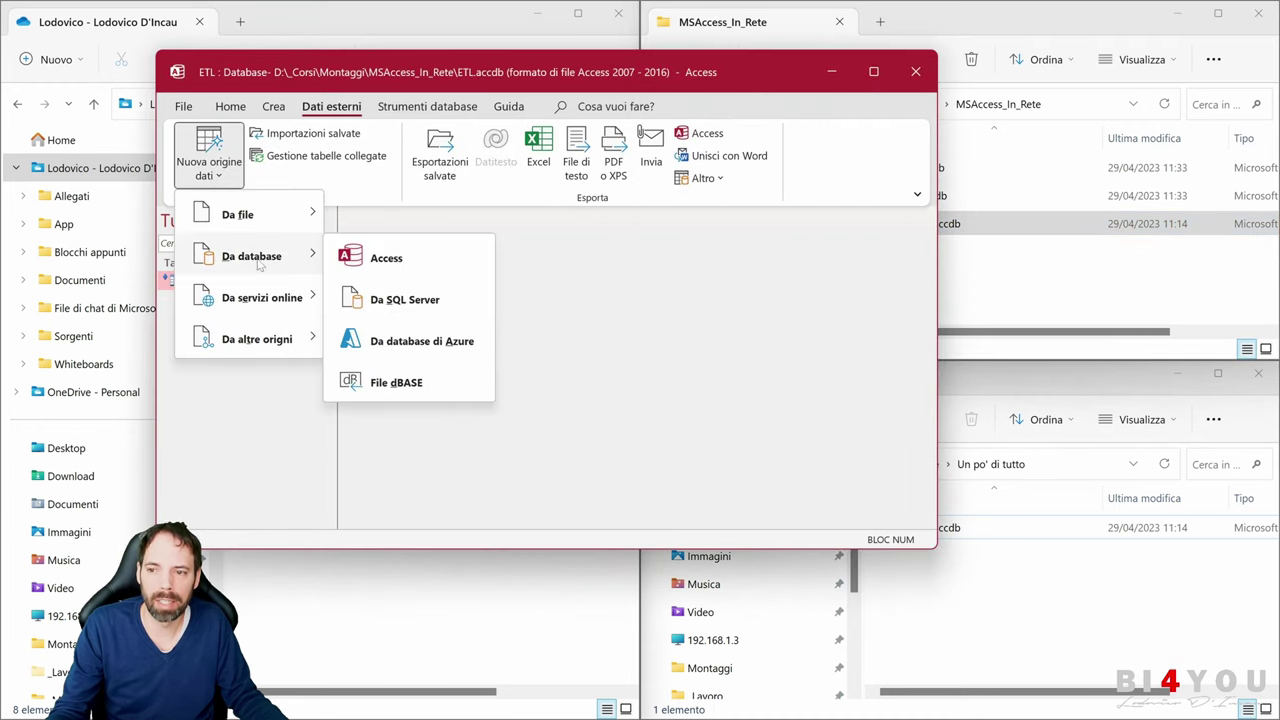
{"action": "left_click", "coordinate": [415, 262]}
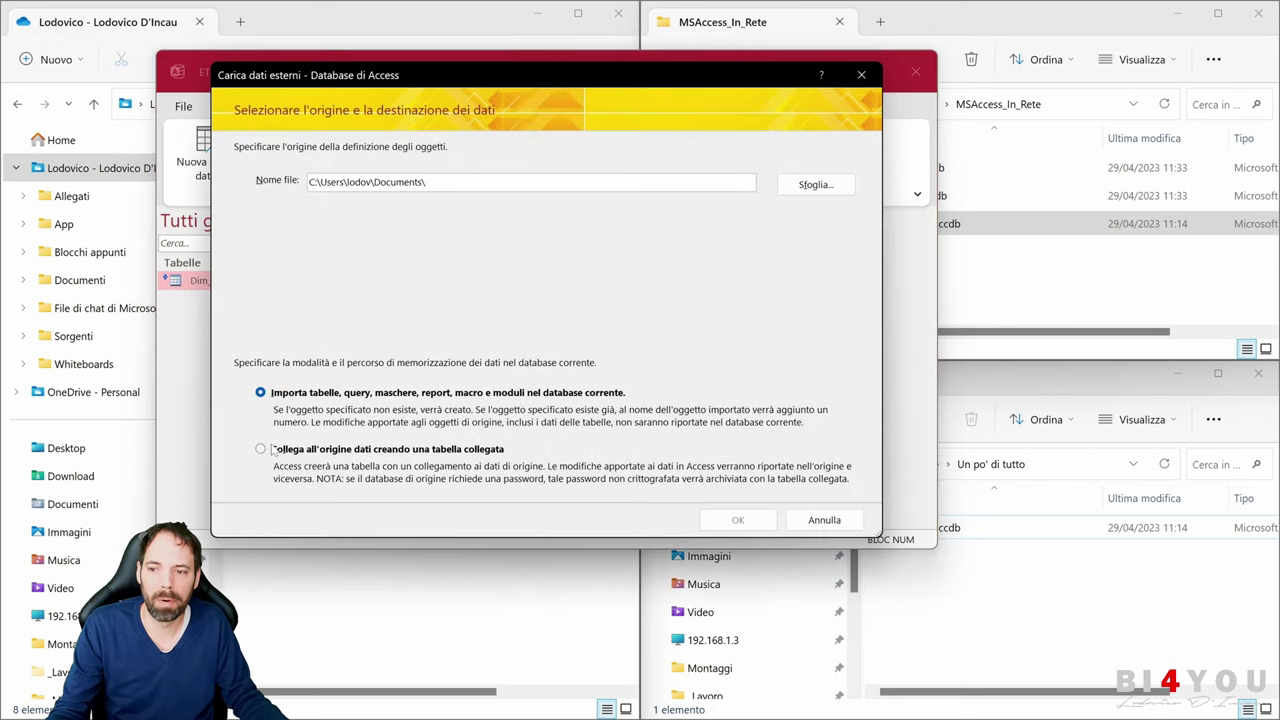
{"action": "left_click", "coordinate": [271, 453]}
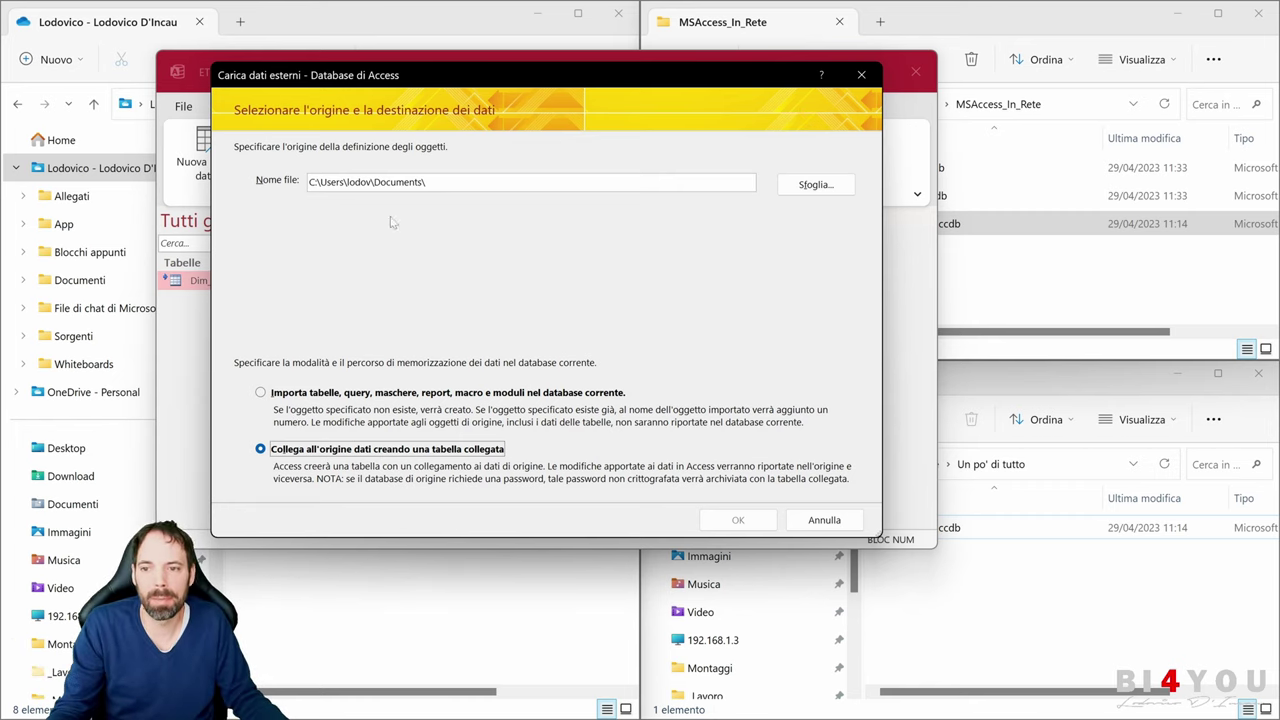
{"action": "left_click", "coordinate": [816, 184]}
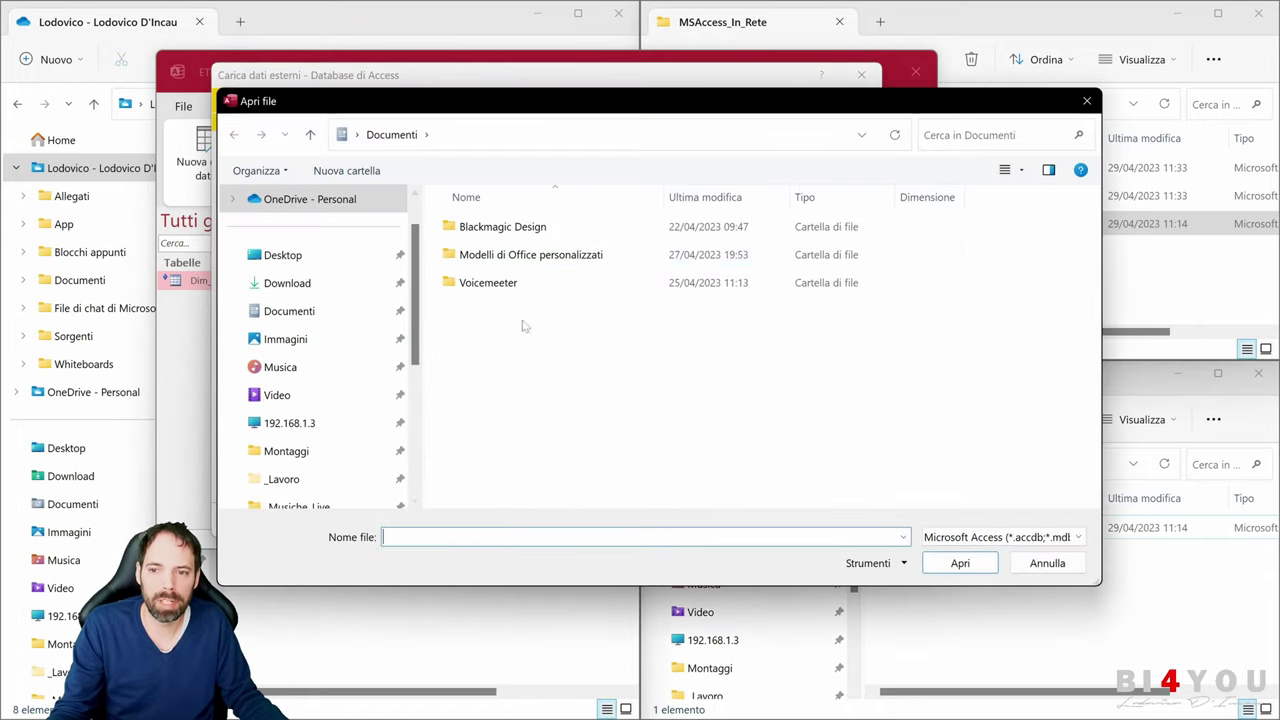
{"action": "left_click", "coordinate": [1143, 289]}
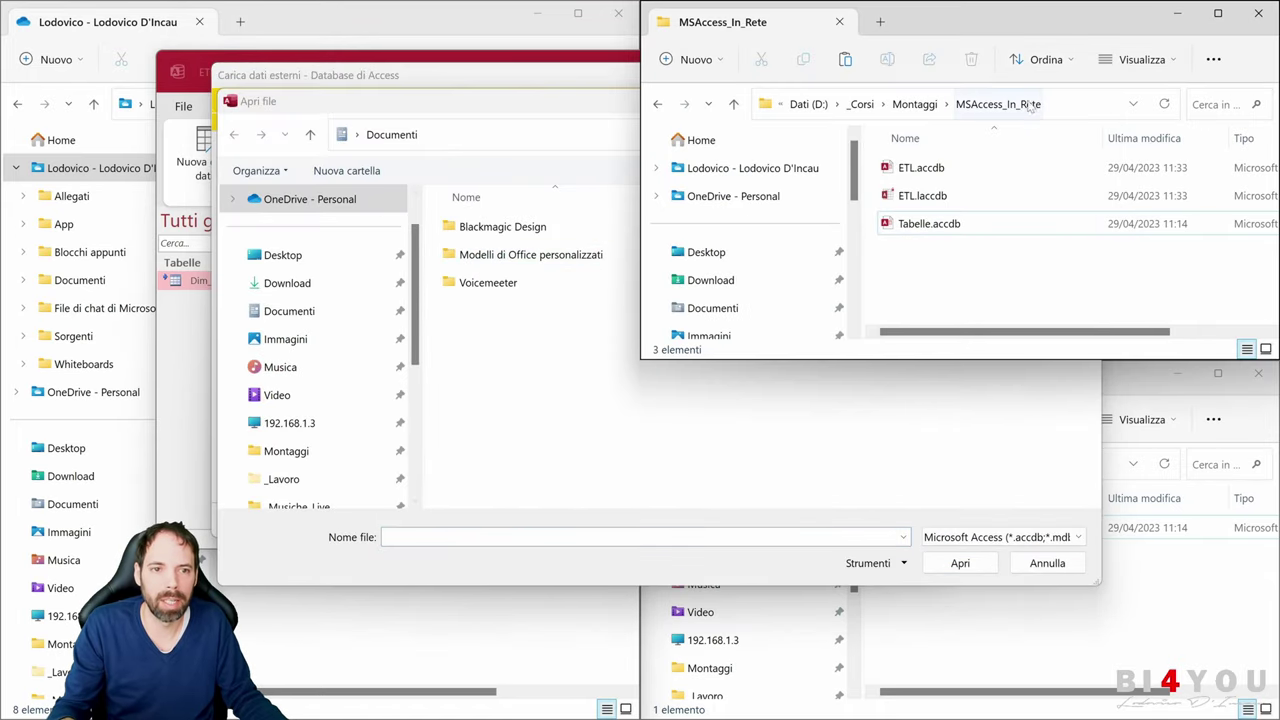
{"action": "left_click", "coordinate": [1030, 107]}
{"action": "key", "text": "ctrl+c"}
{"action": "left_click", "coordinate": [530, 136]}
{"action": "key", "text": "ctrl+v"}
{"action": "key", "text": "Return"}
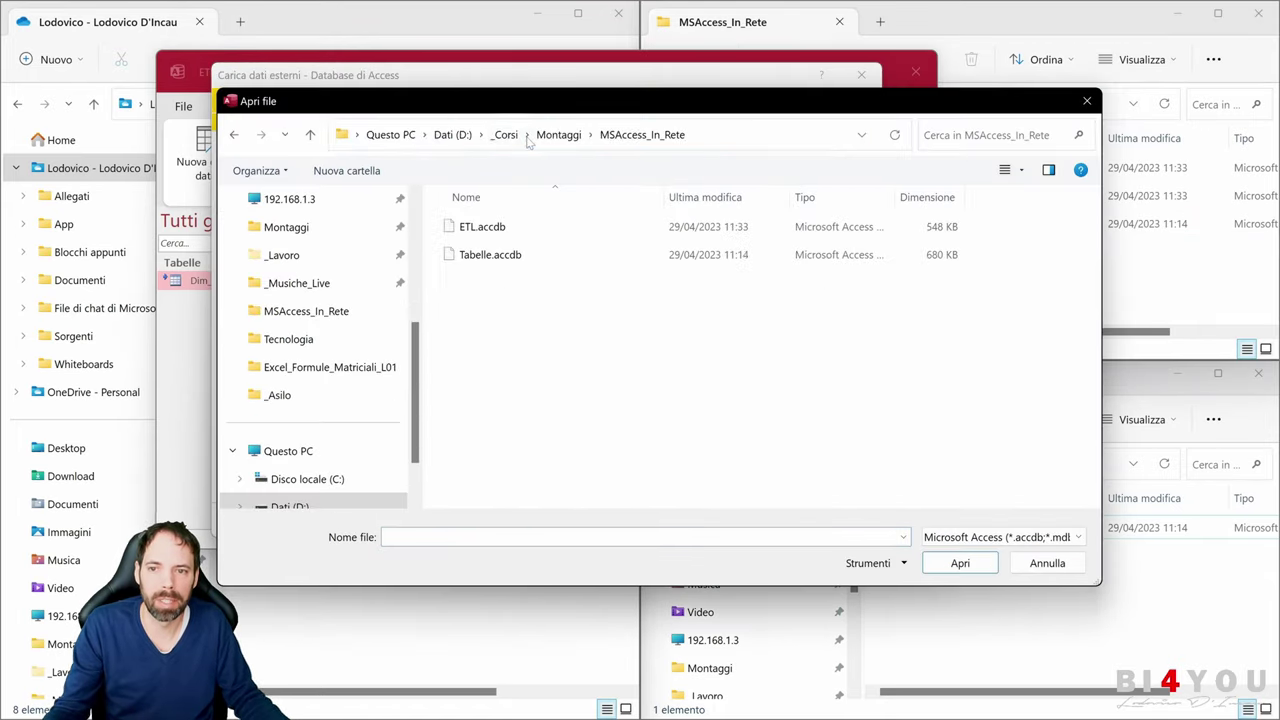
- Pick Tabelle.accdb as the source, view Dim_Anagrafica in Collega tabelle, then cancel with Annulla
{"action": "left_click", "coordinate": [480, 255]}
{"action": "left_click", "coordinate": [985, 555]}
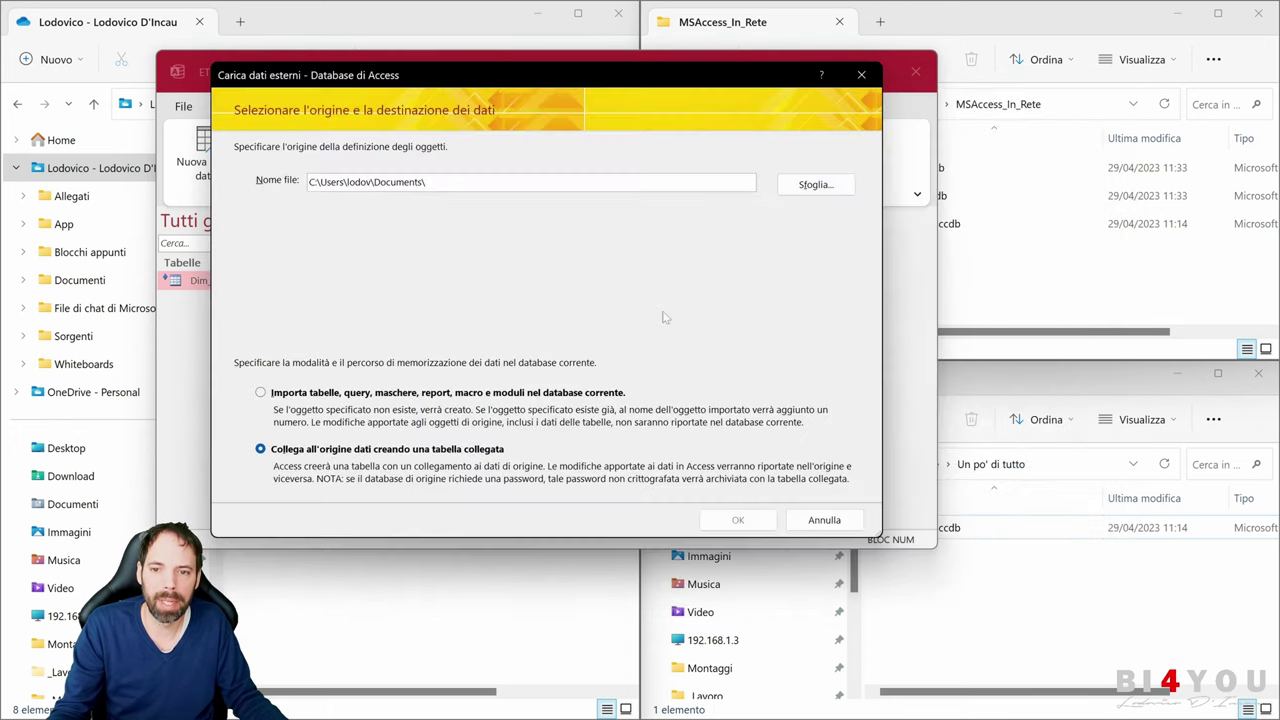
{"action": "left_click", "coordinate": [737, 519]}
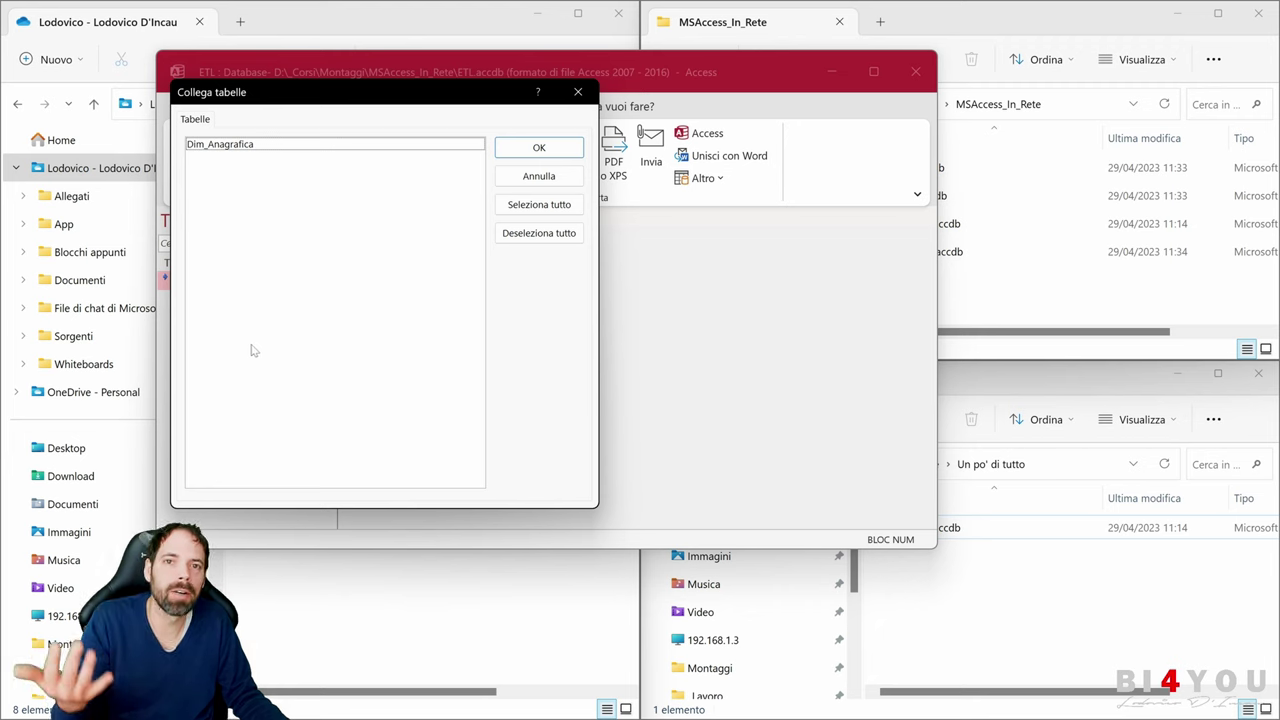
{"action": "left_click", "coordinate": [346, 144]}
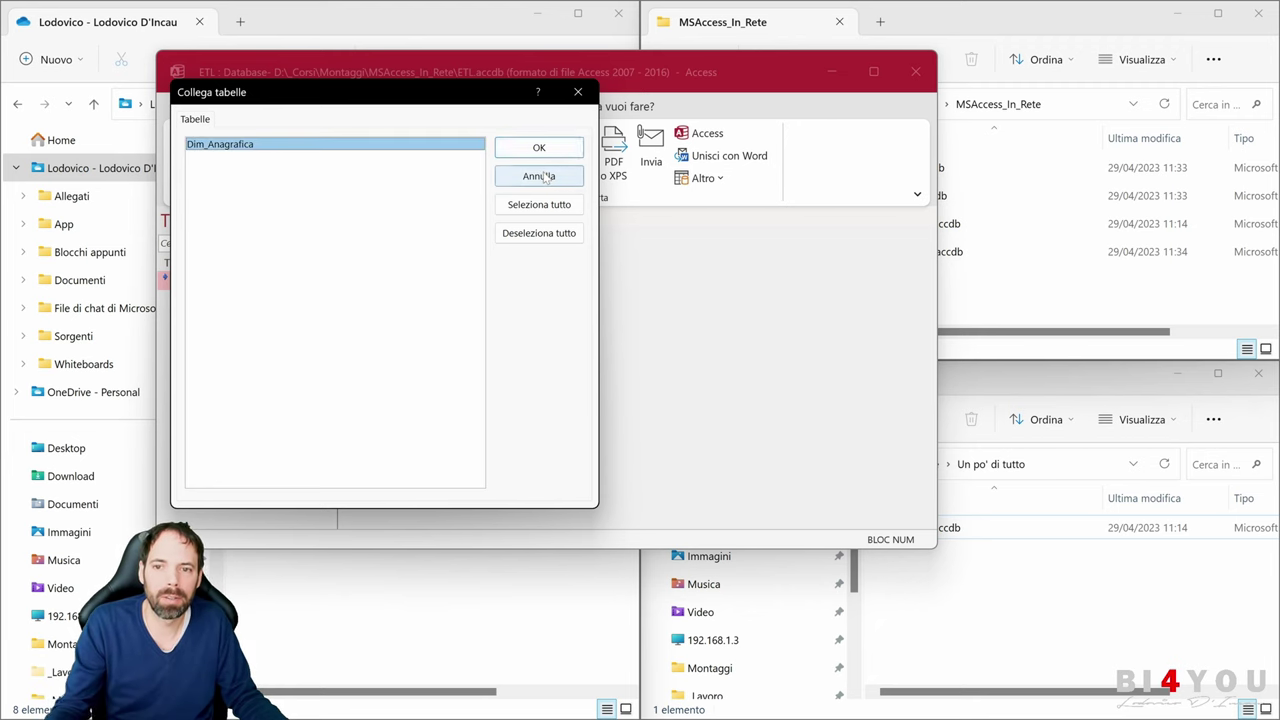
{"action": "left_click", "coordinate": [538, 147]}
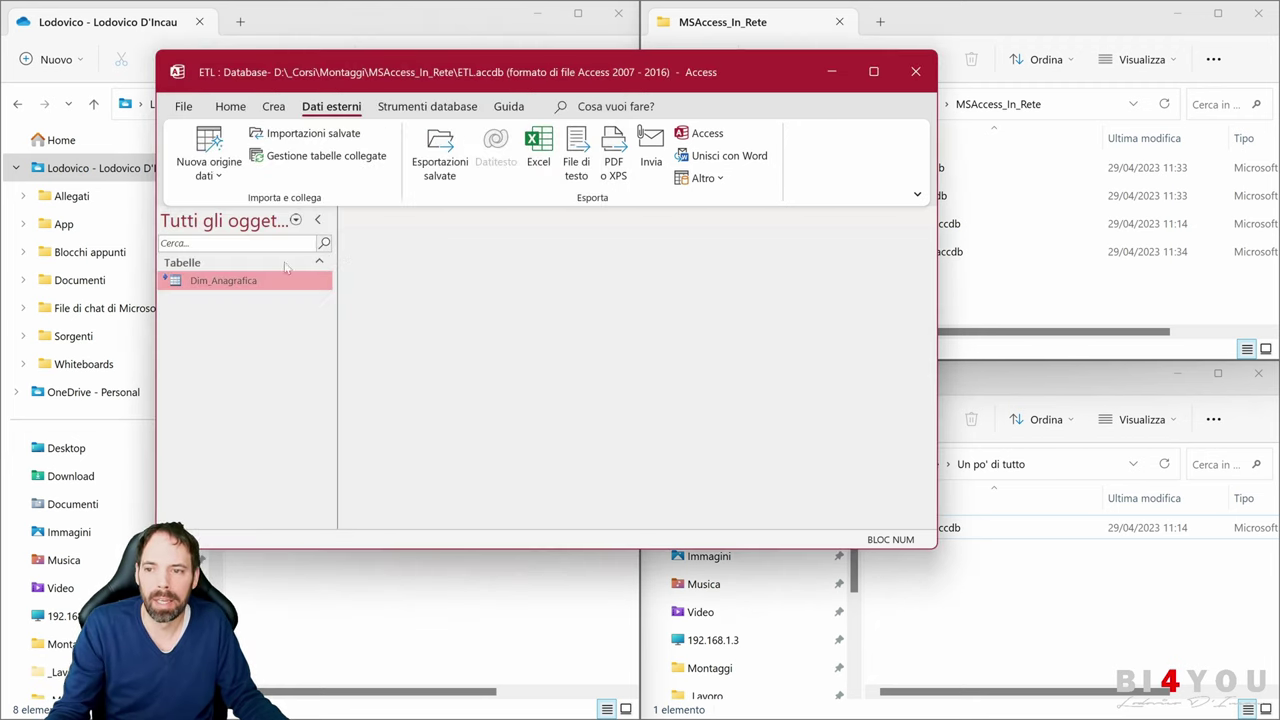
- Open the Dim_Anagrafica datasheet, then close it and return to the ETL database window
{"action": "double_click", "coordinate": [237, 288]}
{"action": "left_click", "coordinate": [1000, 251]}
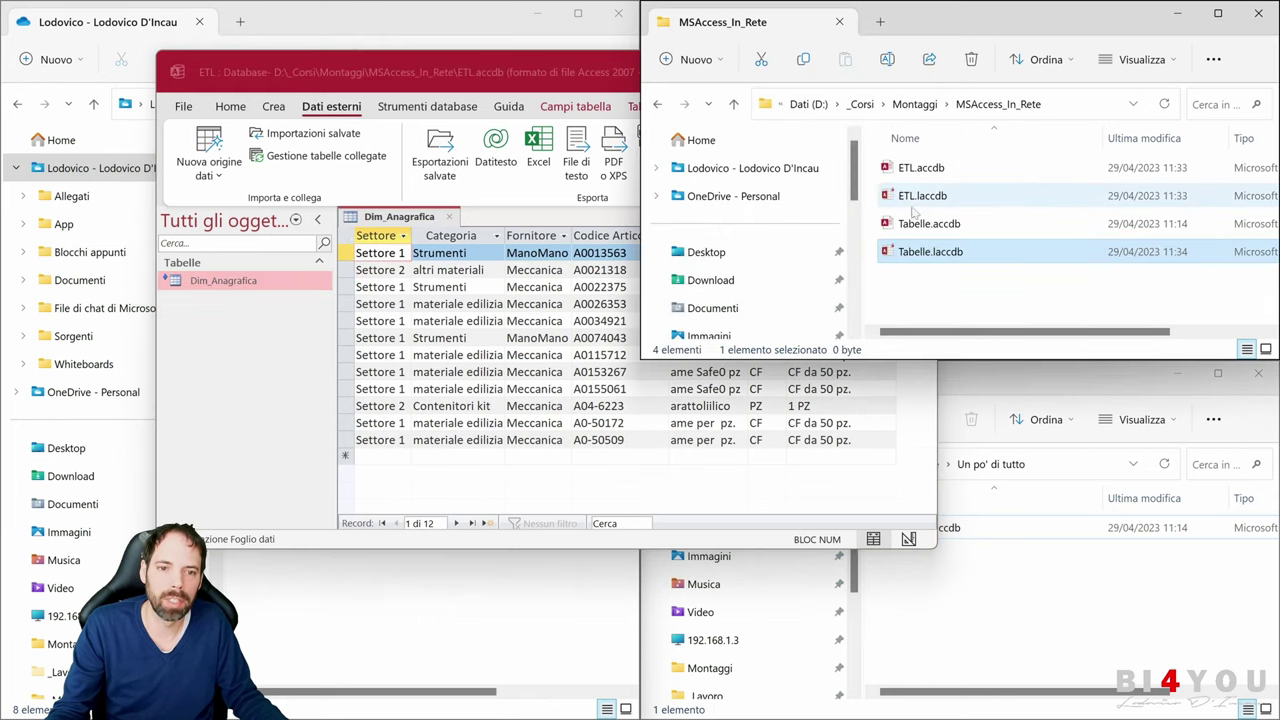
{"action": "left_click", "coordinate": [912, 226]}
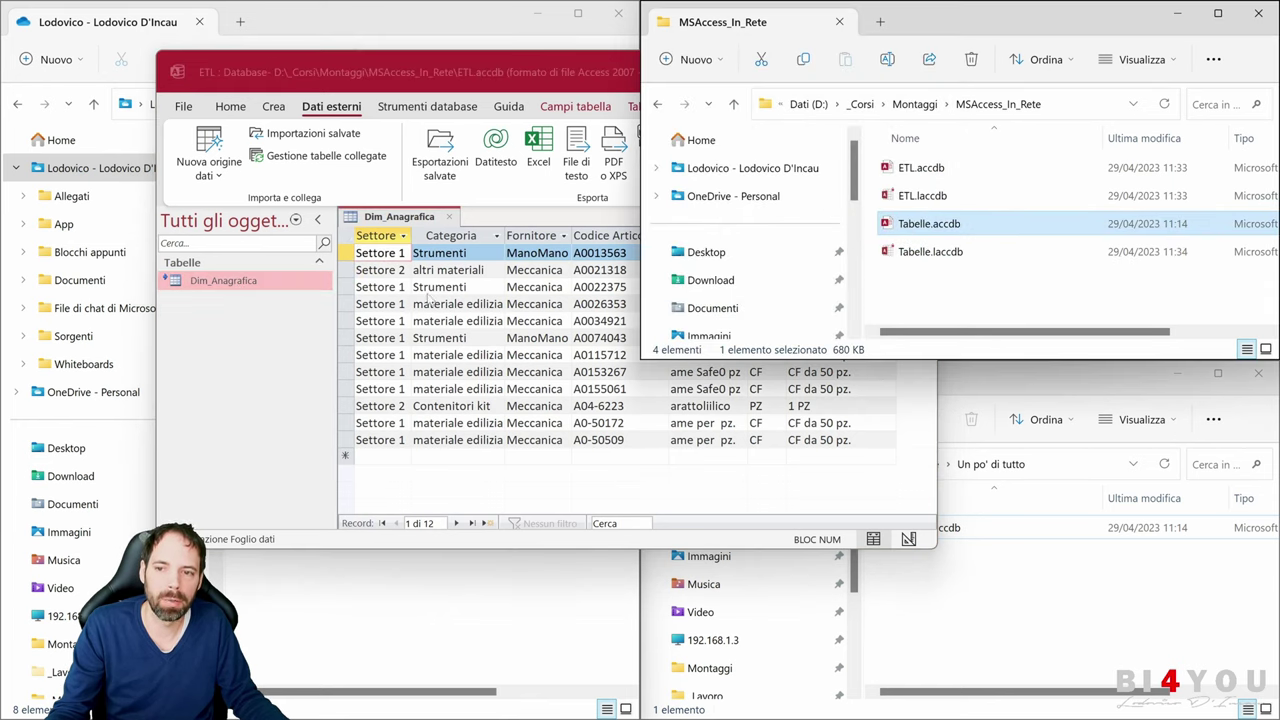
{"action": "left_click", "coordinate": [449, 216]}
{"action": "left_click", "coordinate": [1080, 280]}
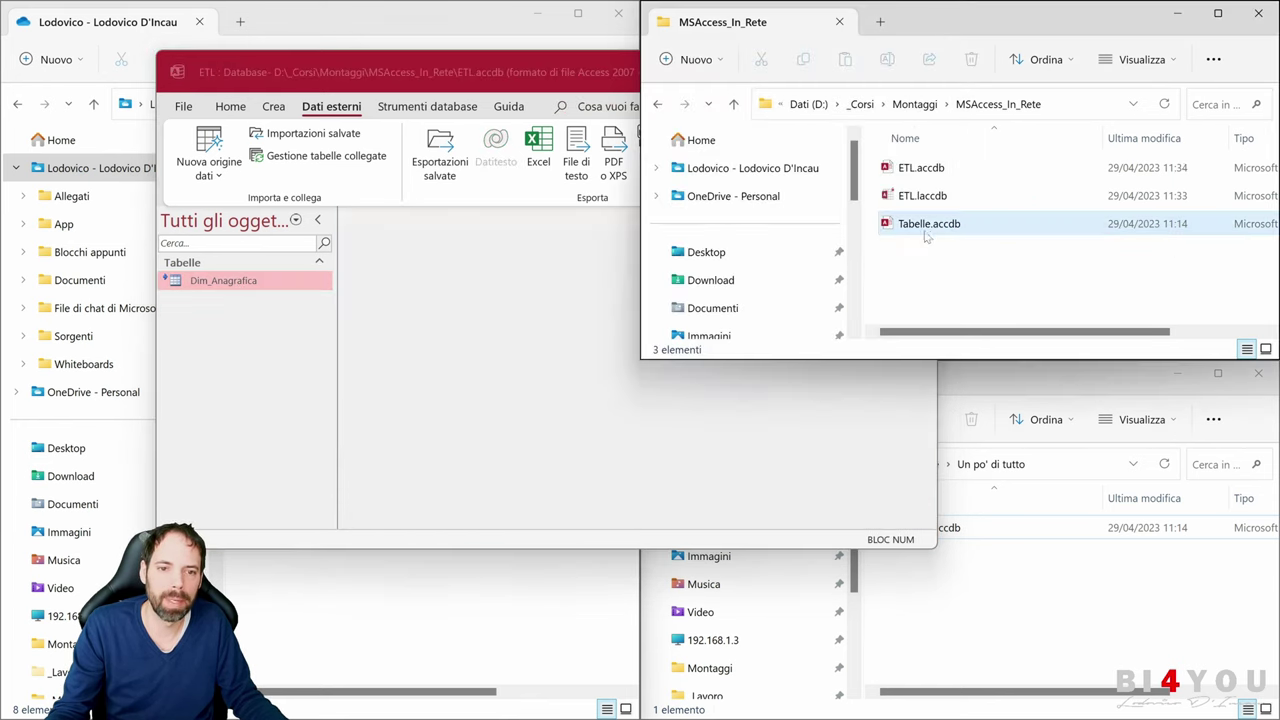
{"action": "left_click", "coordinate": [577, 347]}
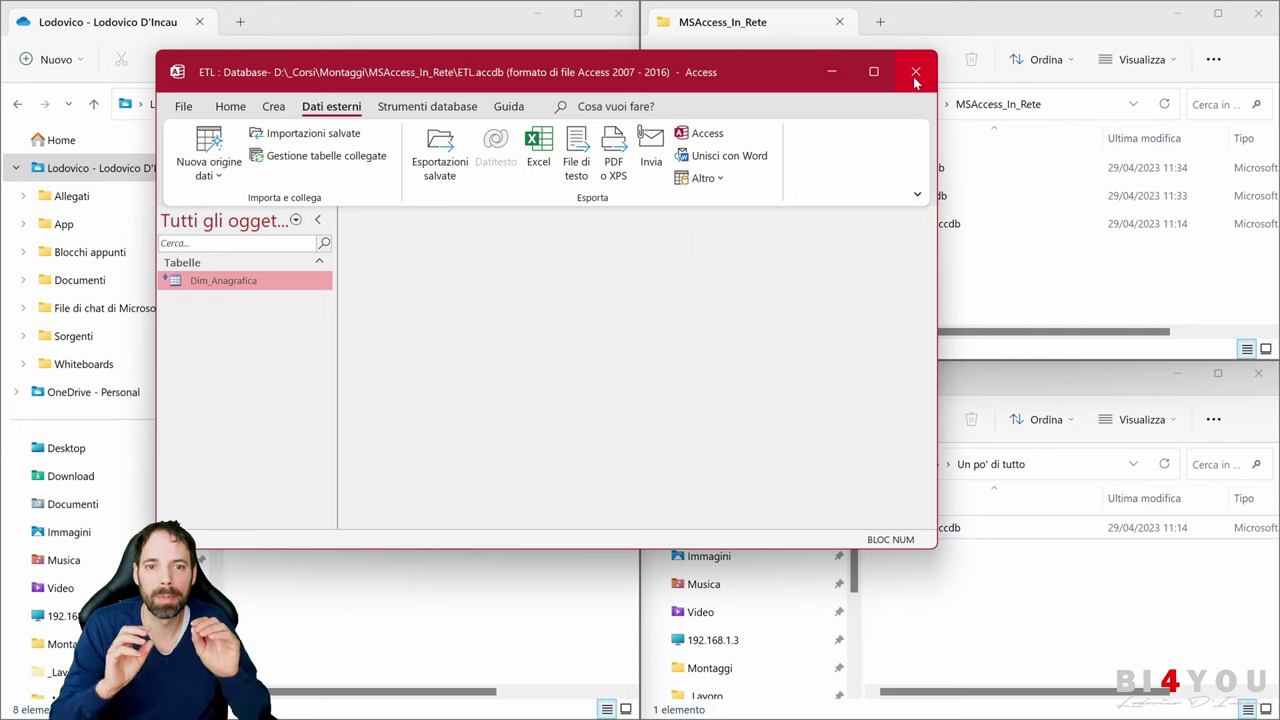
- Bring the local MSAccess_In_Rete folder, showing the ETL.laccdb lock file, in front of Access
{"action": "left_click", "coordinate": [1013, 302]}
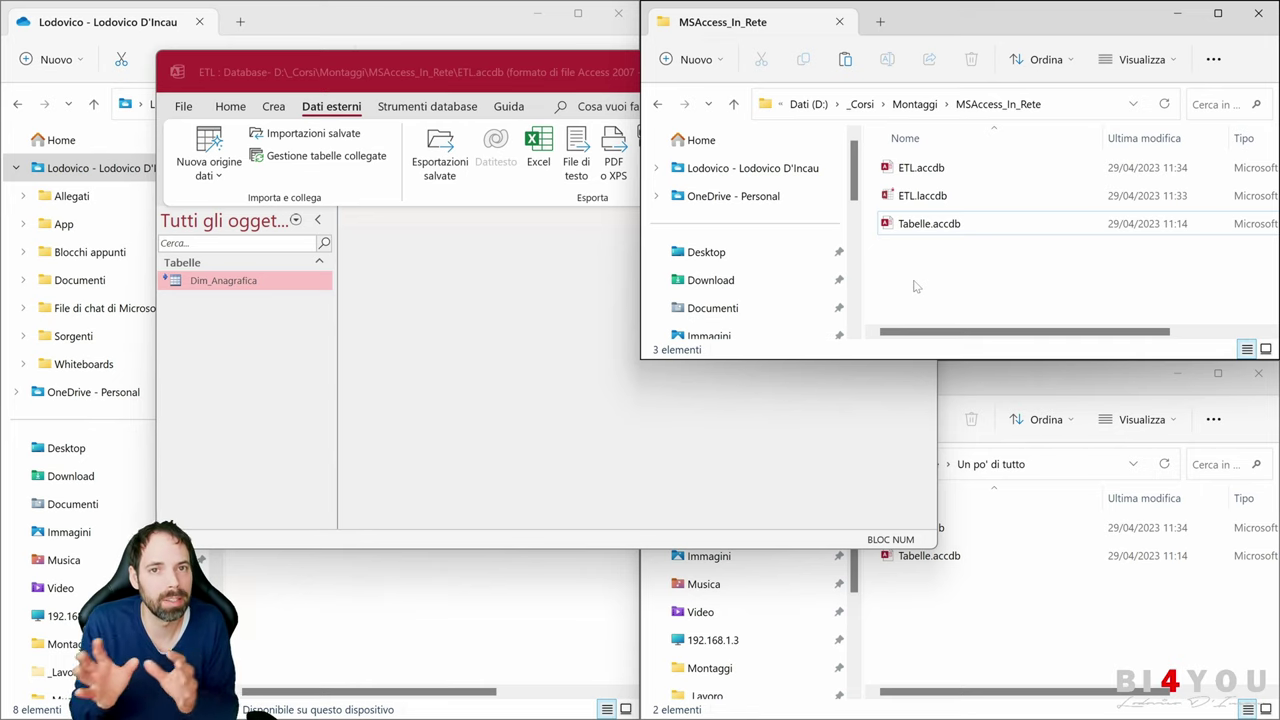
- Bring the Un po' di tutto network folder forward, magnify its path, and select ETL.accdb
{"action": "left_click", "coordinate": [982, 627]}
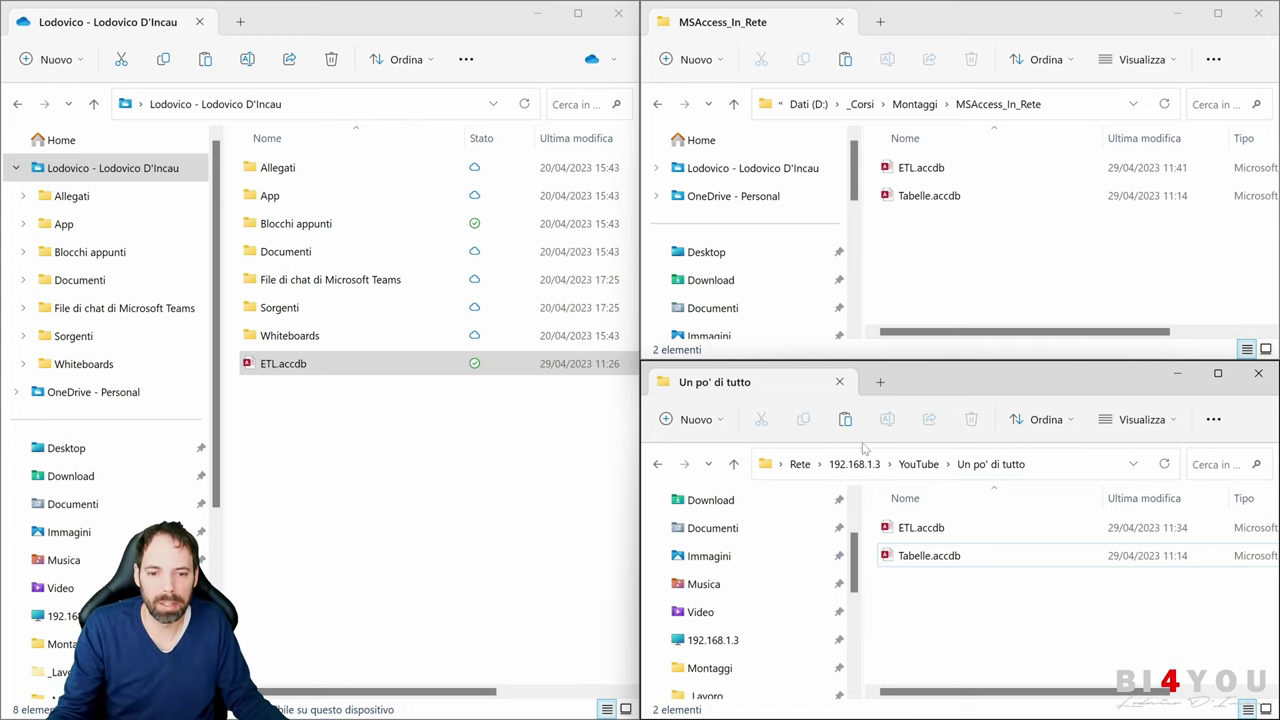
{"action": "key", "text": "super+plus"}
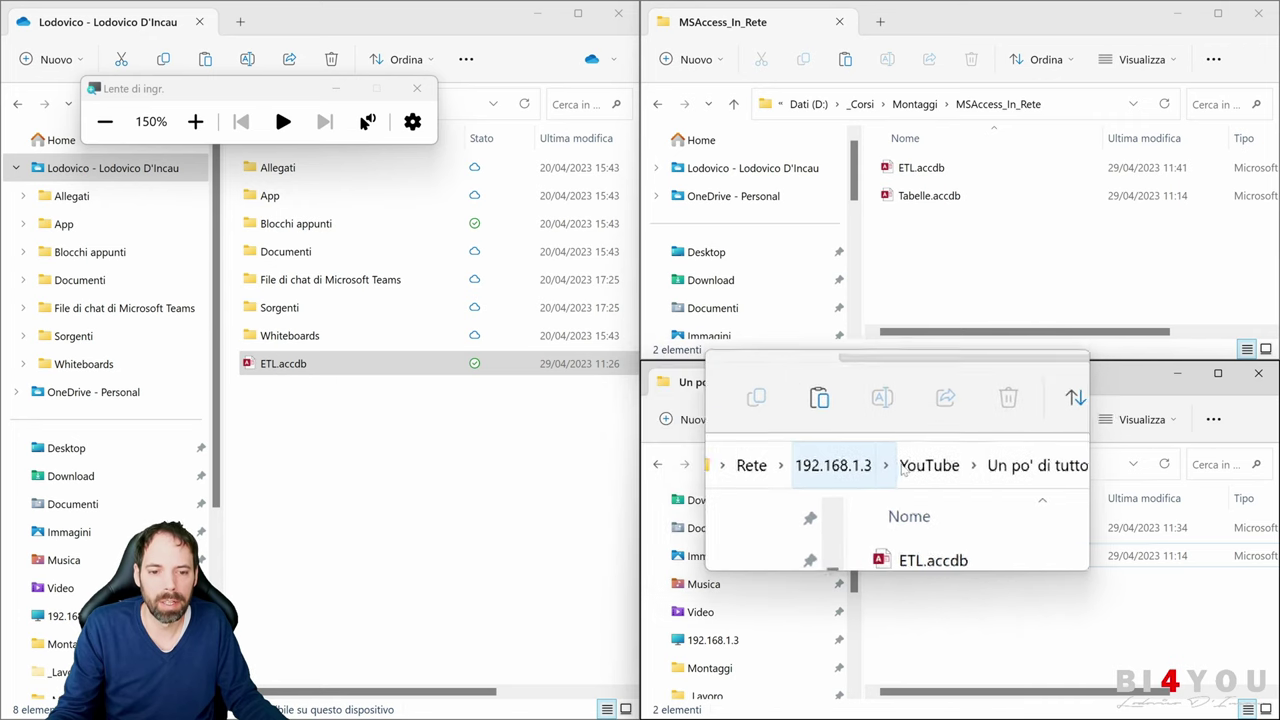
{"action": "key", "text": "super+Escape"}
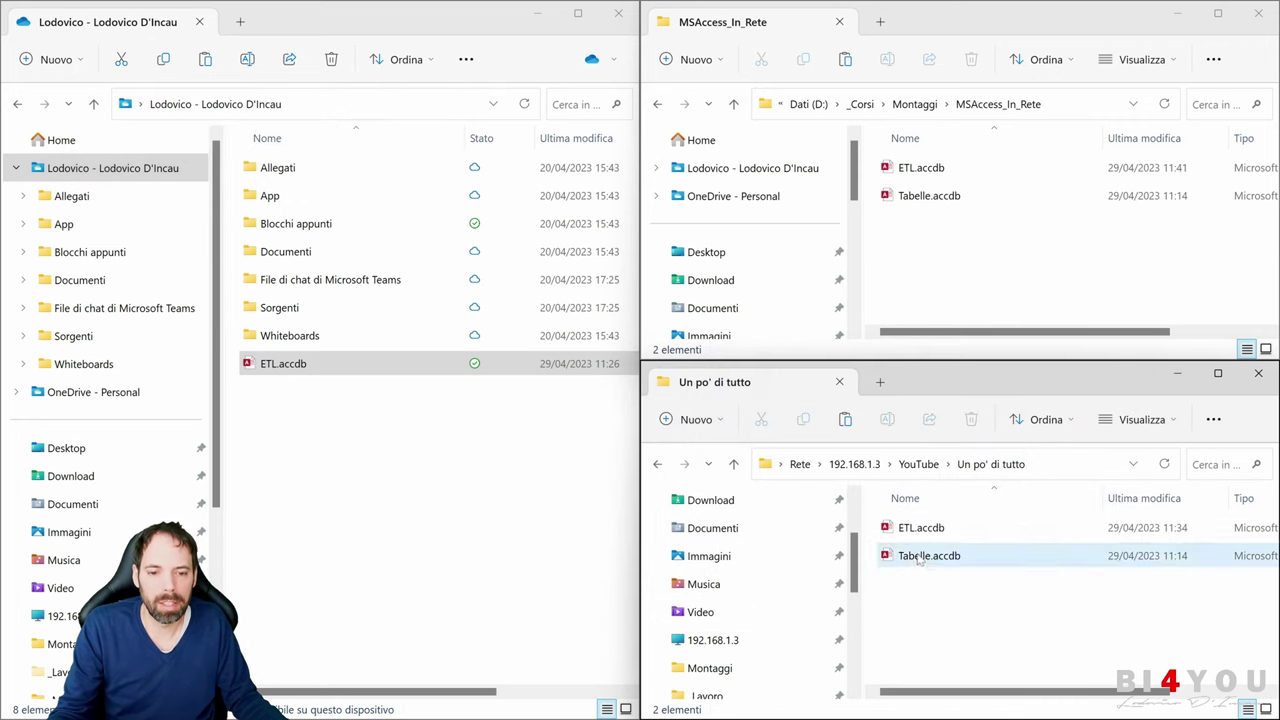
{"action": "left_click", "coordinate": [909, 530]}
- Open the network ETL.accdb, note the blocked-macros warning, and close Access
{"action": "double_click", "coordinate": [901, 532]}
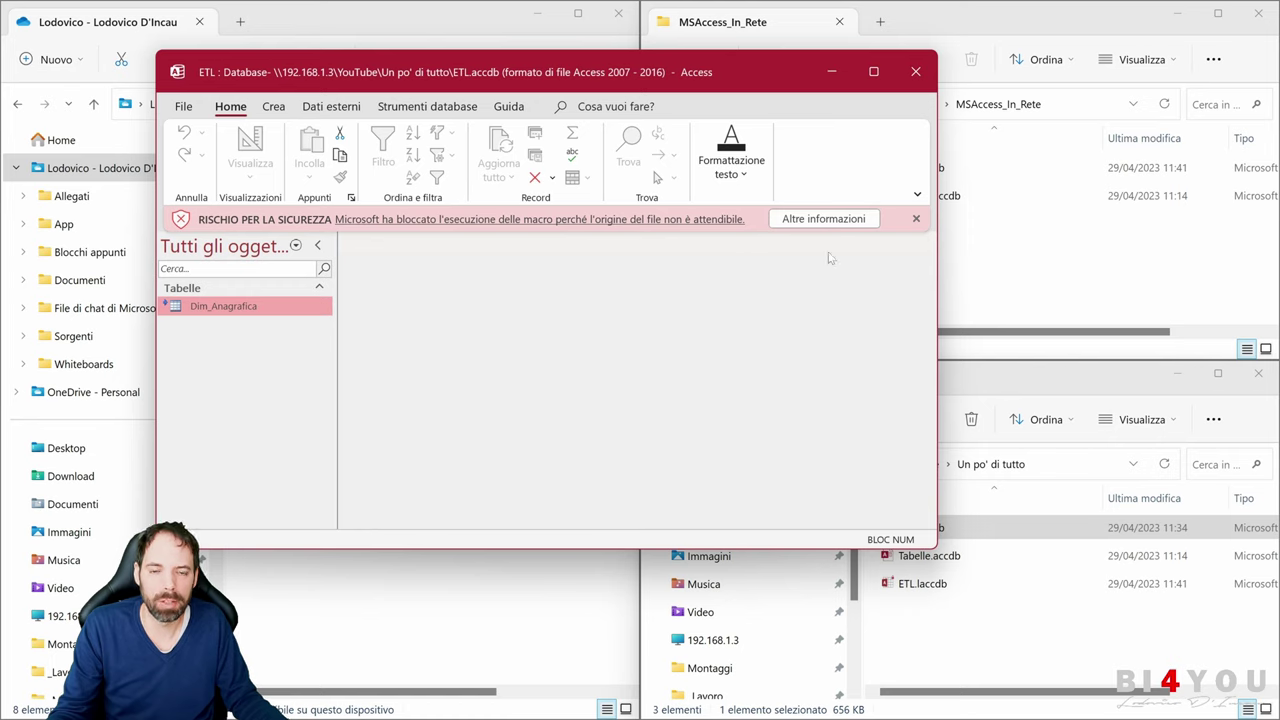
{"action": "left_click", "coordinate": [914, 84]}
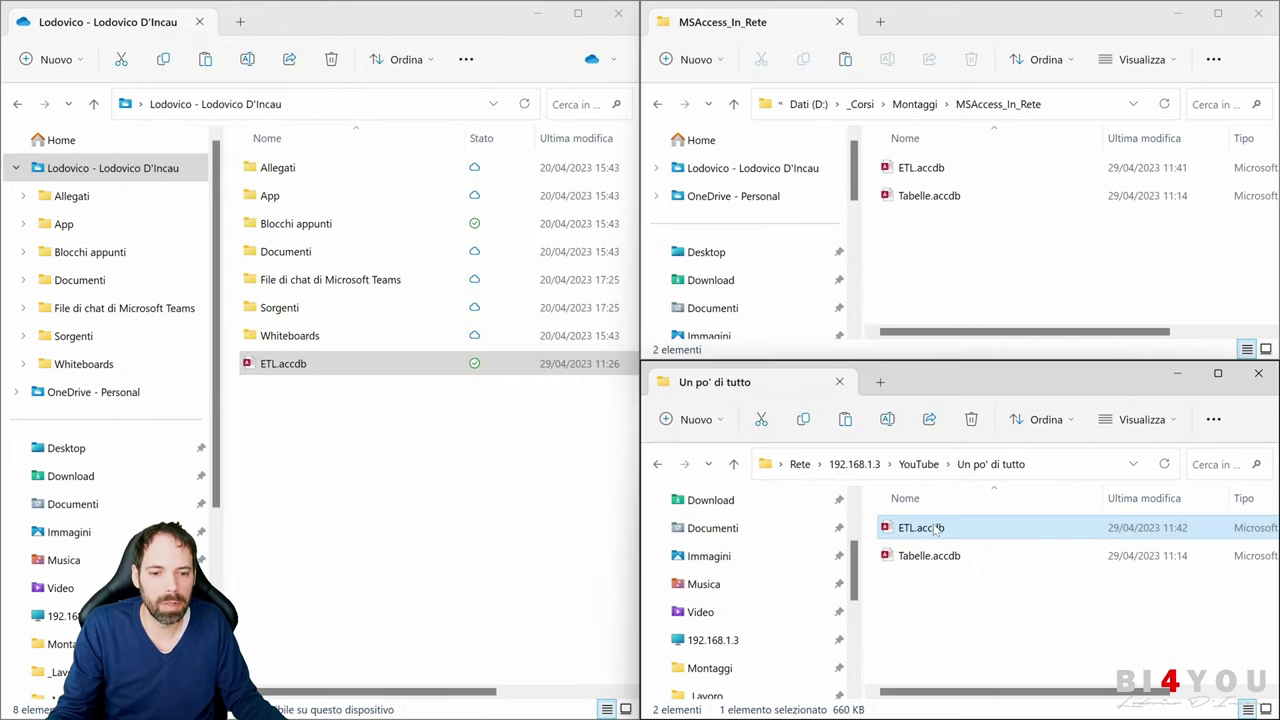
{"action": "right_click", "coordinate": [936, 529]}
{"action": "left_click", "coordinate": [1003, 445]}
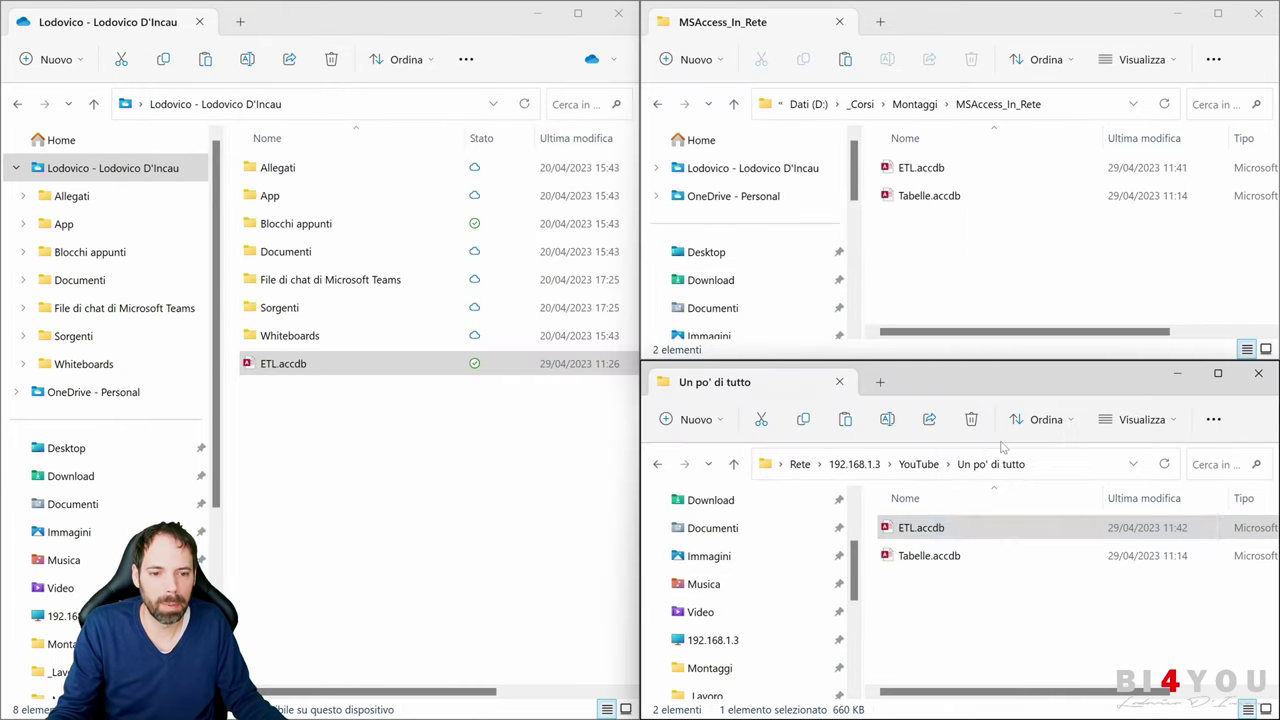
{"action": "left_click_drag", "start_coordinate": [1095, 294], "coordinate": [637, 99]}
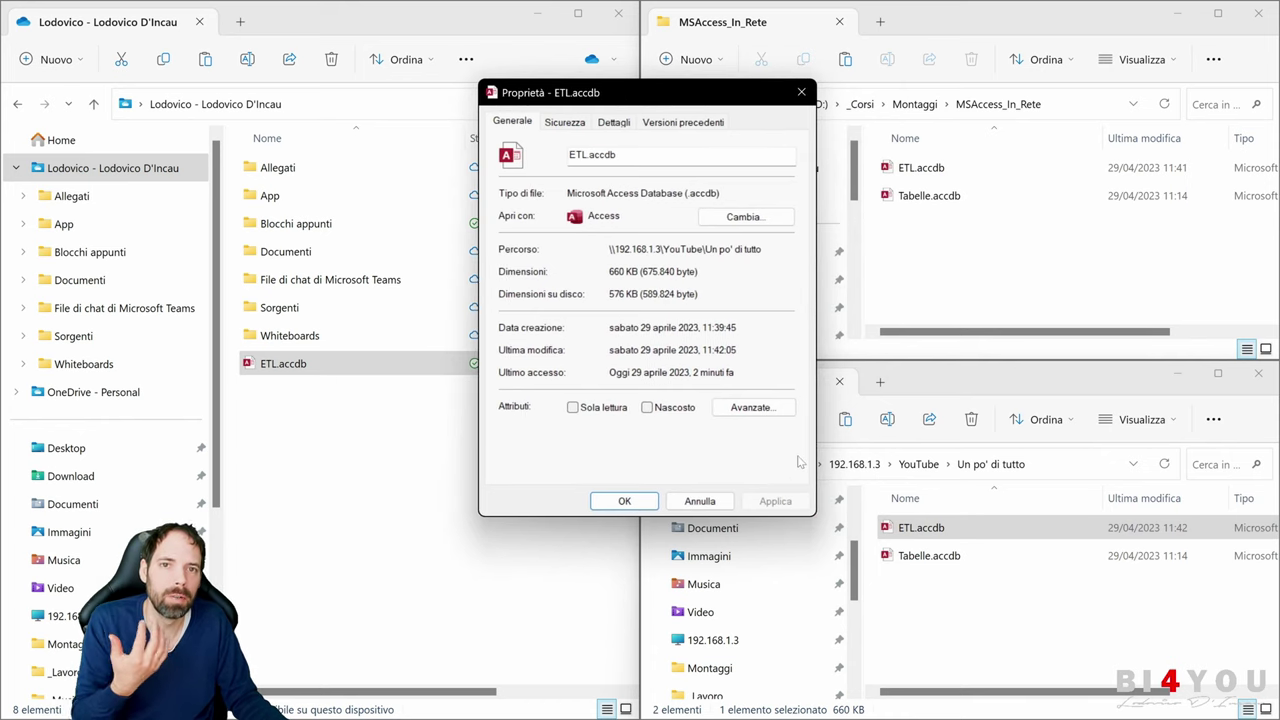
{"action": "left_click", "coordinate": [700, 501]}
{"action": "left_click", "coordinate": [924, 626]}
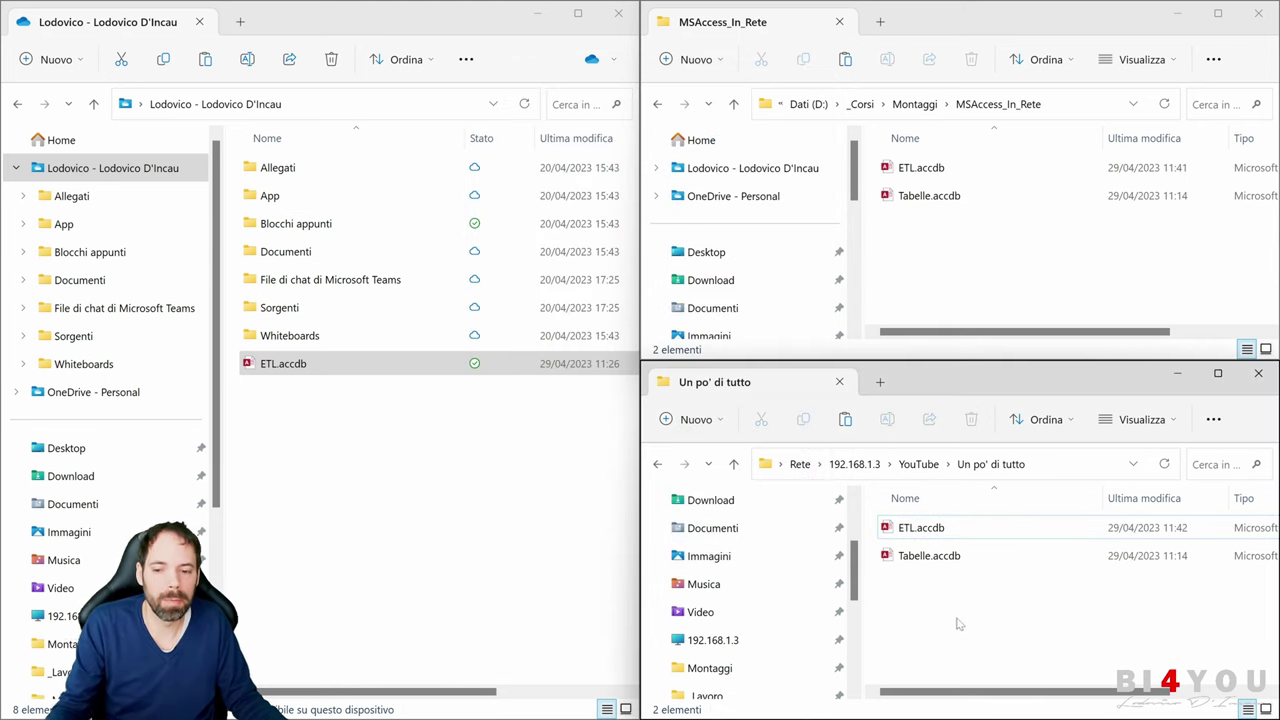
- Launch Control Panel, list items as small icons, and open Opzioni Internet
{"action": "left_click", "coordinate": [288, 698]}
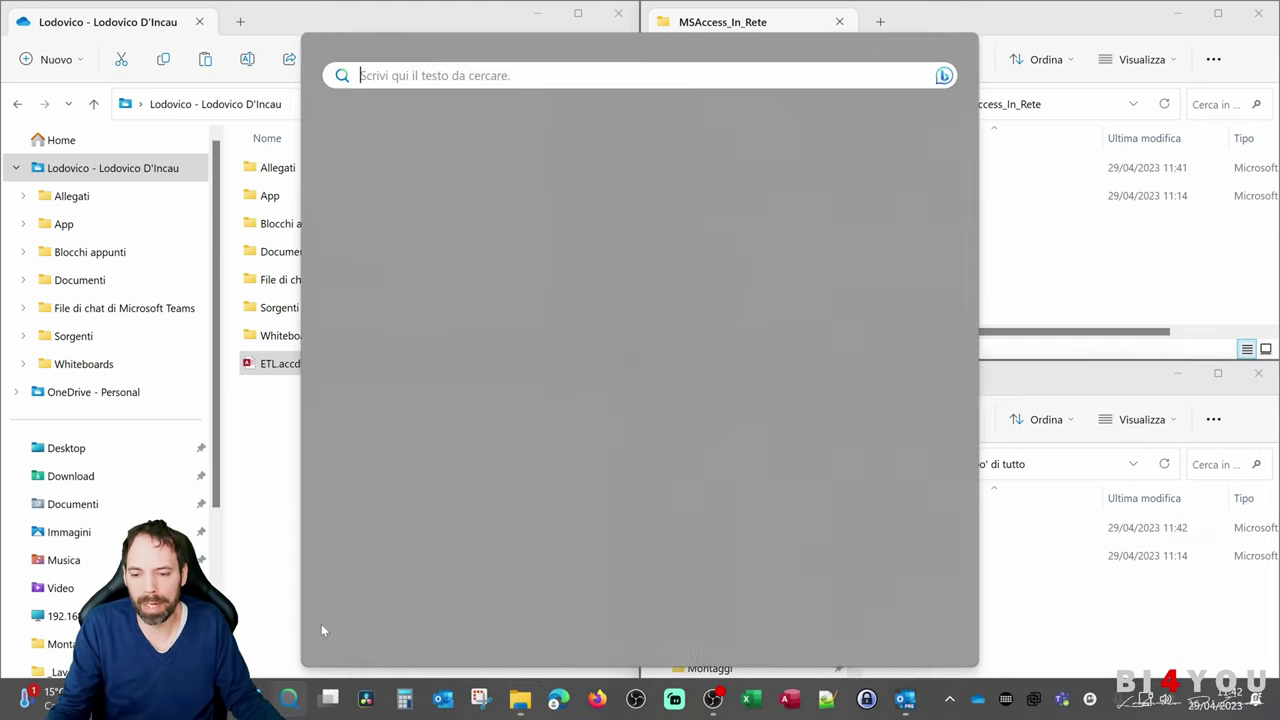
{"action": "type", "text": "contro"}
{"action": "key", "text": "Return"}
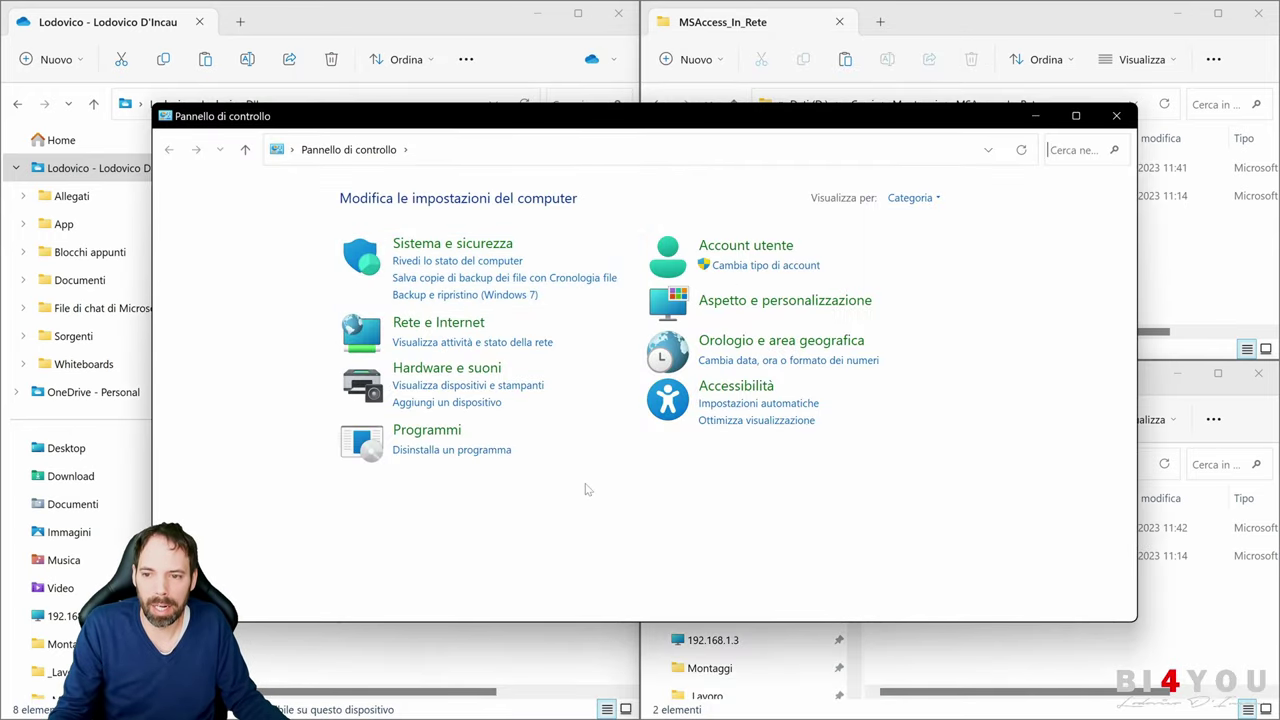
{"action": "left_click", "coordinate": [914, 198]}
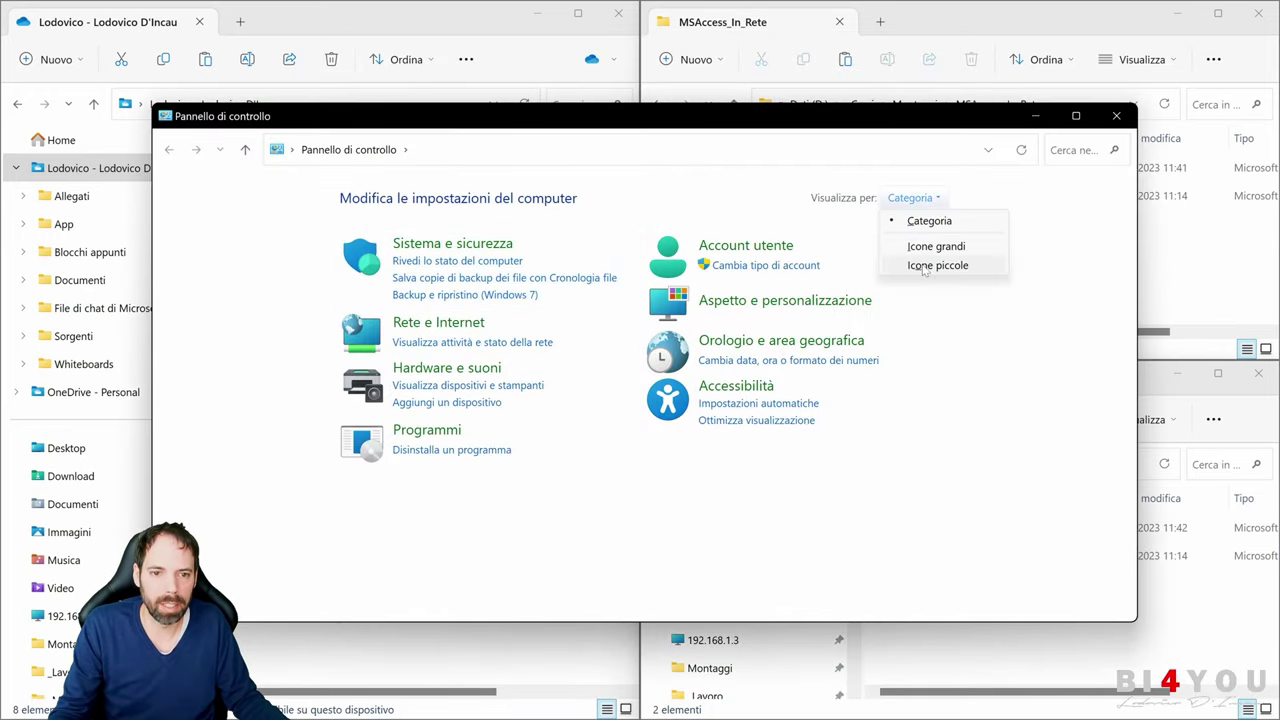
{"action": "left_click", "coordinate": [970, 265]}
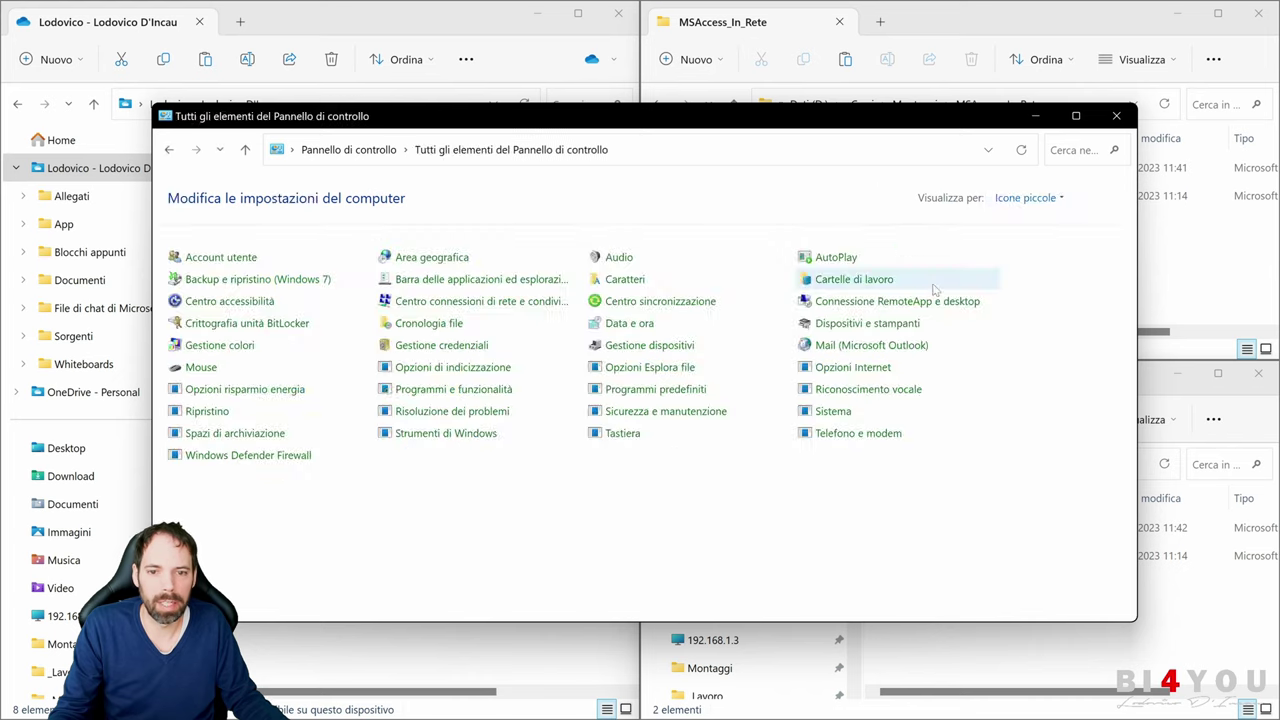
{"action": "left_click", "coordinate": [848, 368]}
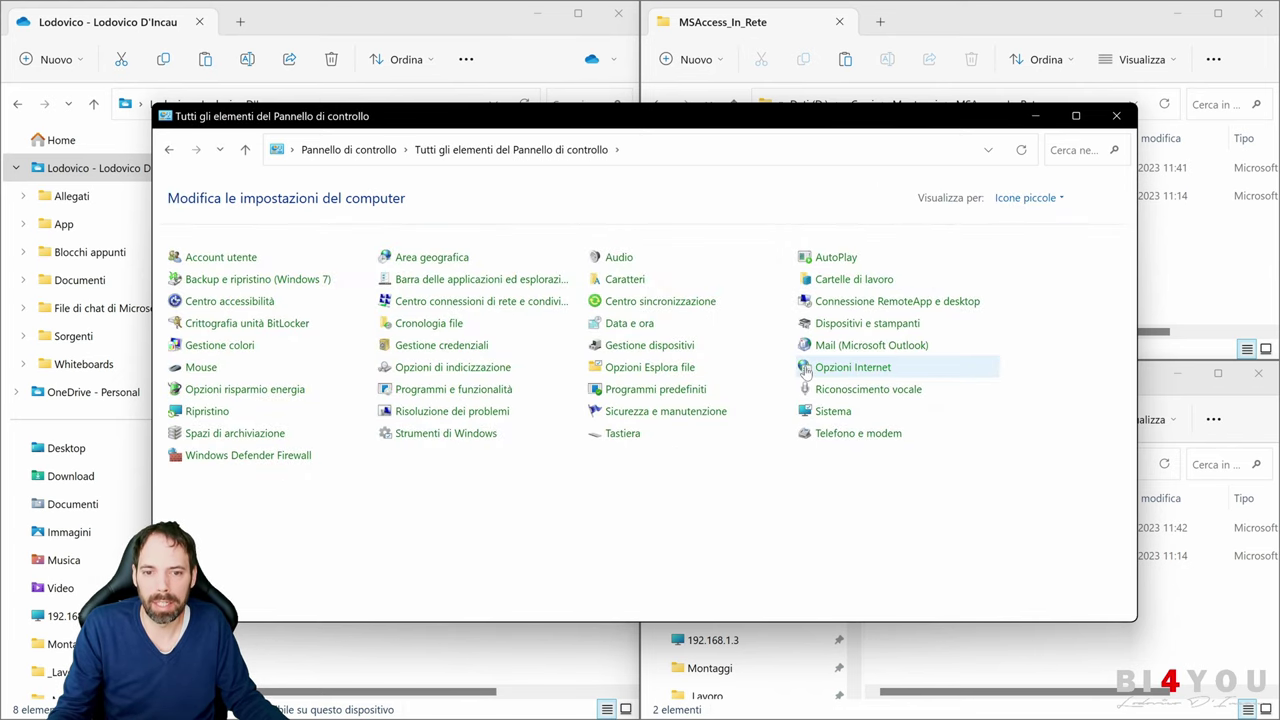
- Select the Siti attendibili zone on the Sicurezza page, set at Media level
{"action": "left_click_drag", "start_coordinate": [253, 100], "coordinate": [563, 100]}
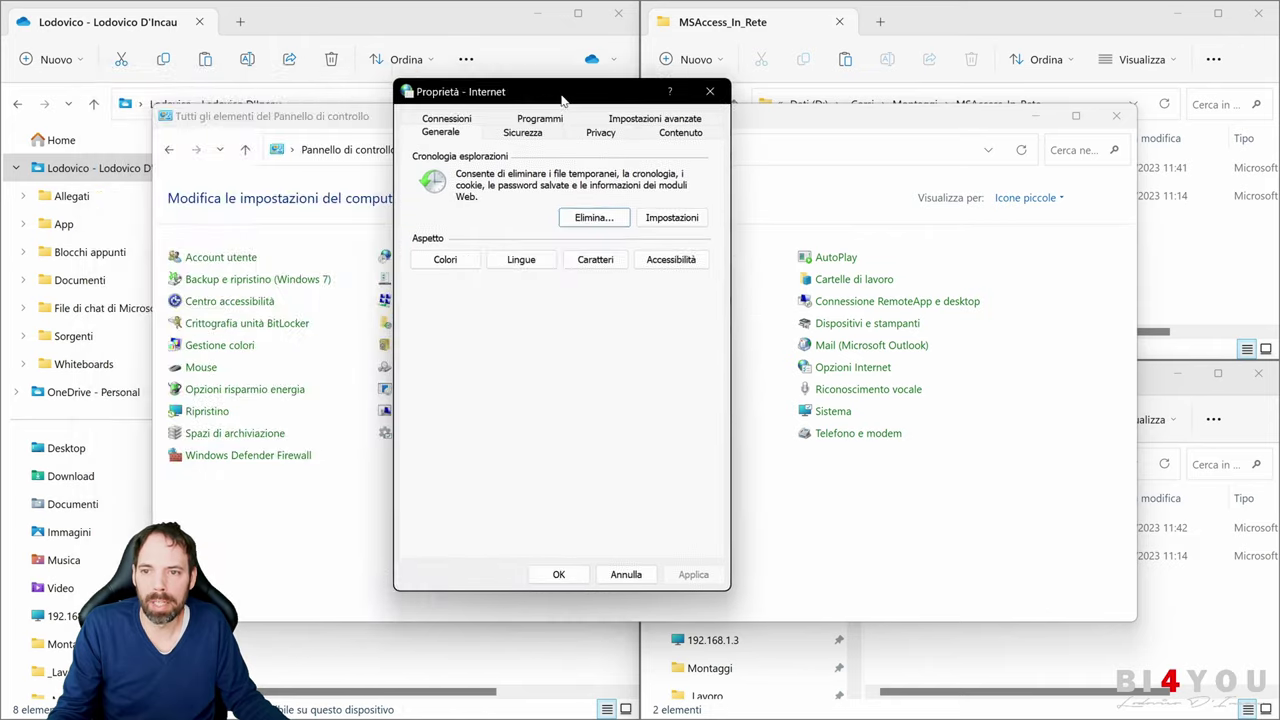
{"action": "left_click", "coordinate": [669, 134]}
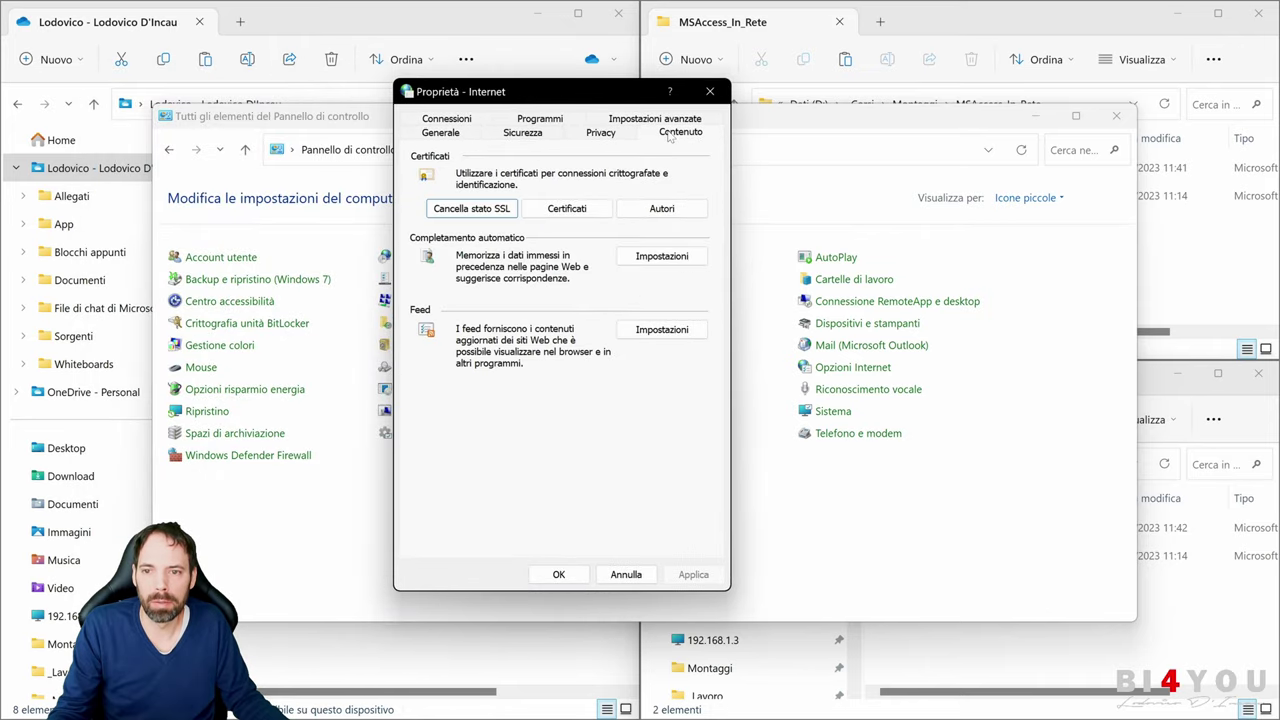
{"action": "left_click", "coordinate": [522, 134]}
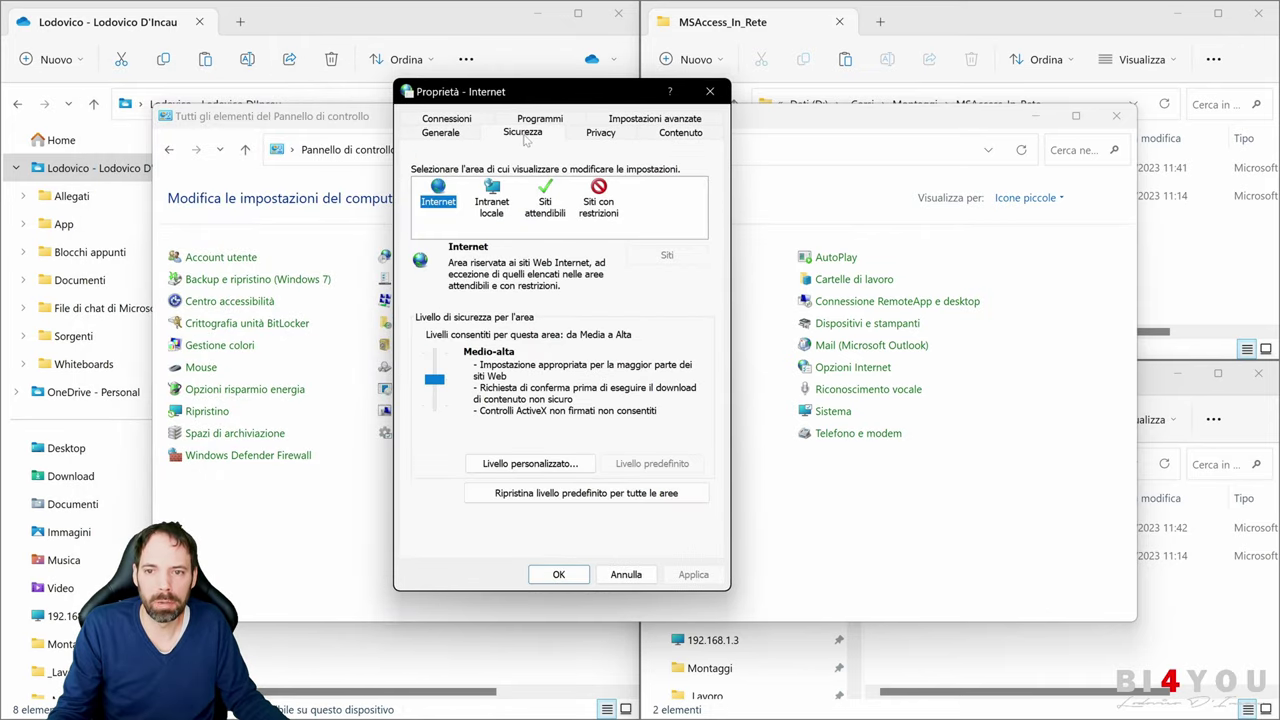
{"action": "left_click", "coordinate": [545, 203]}
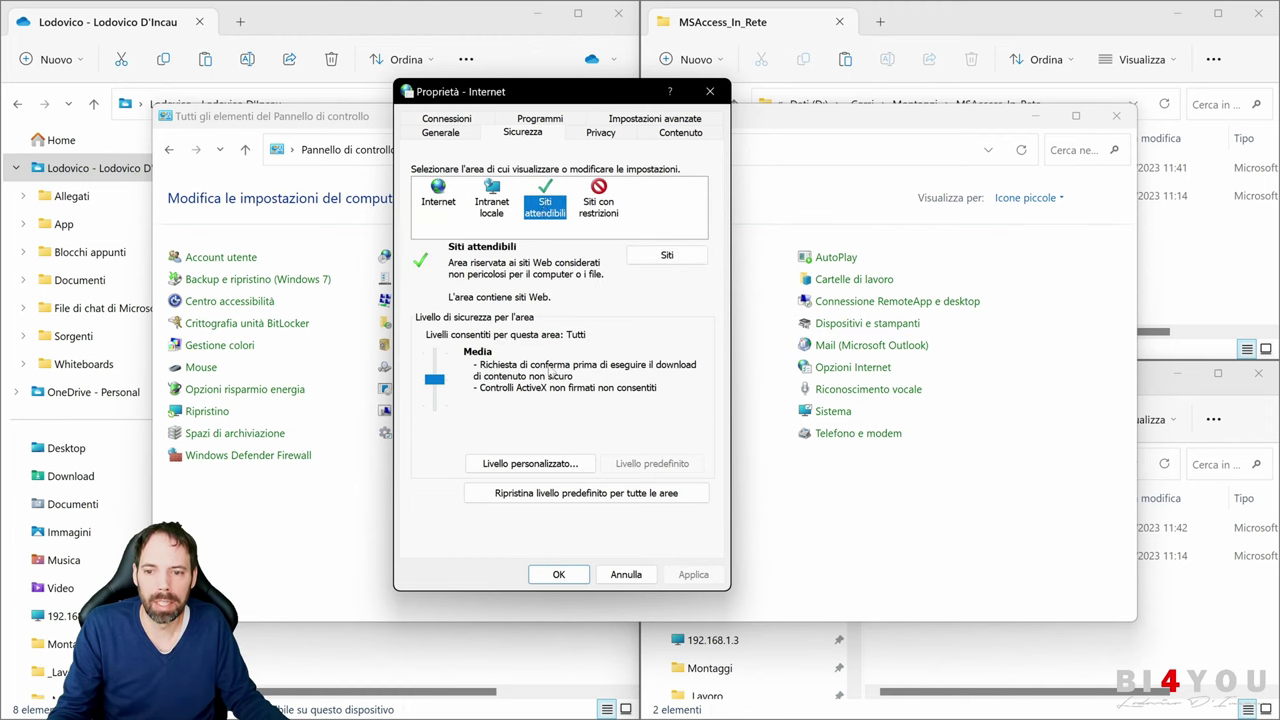
- Open the trusted sites list and turn off the https verification requirement
{"action": "left_click", "coordinate": [666, 255]}
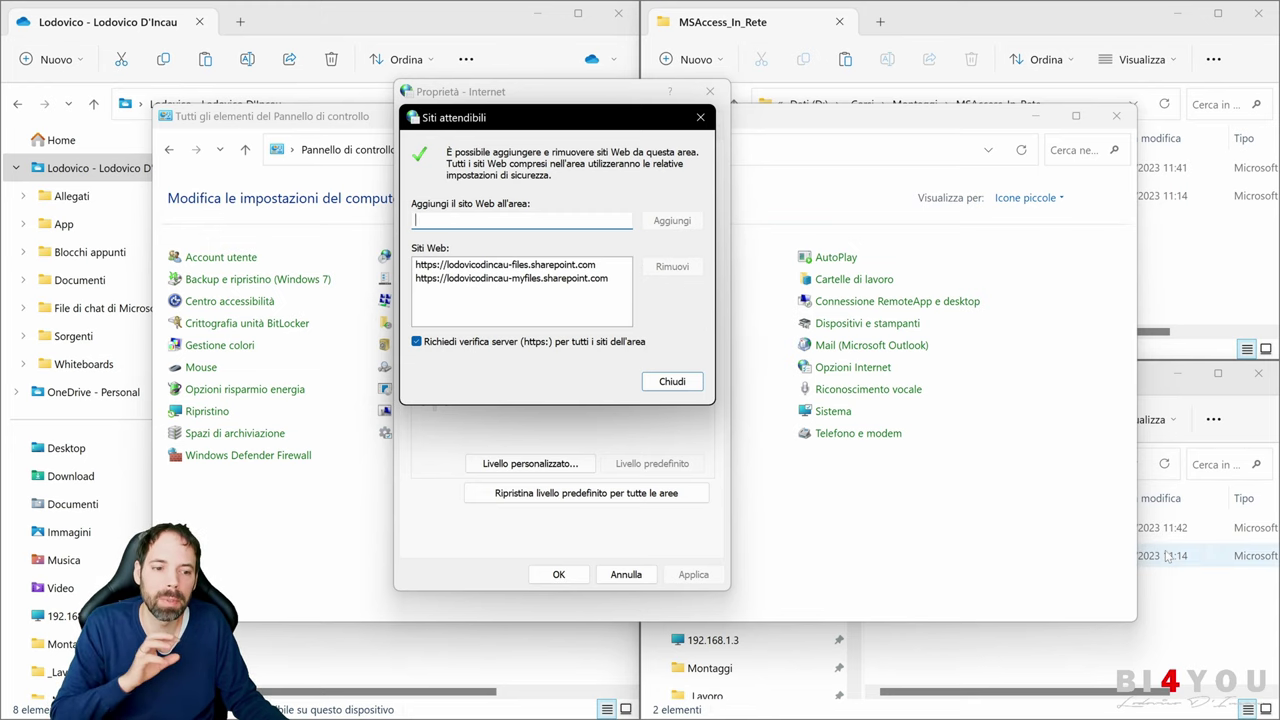
{"action": "left_click", "coordinate": [417, 342]}
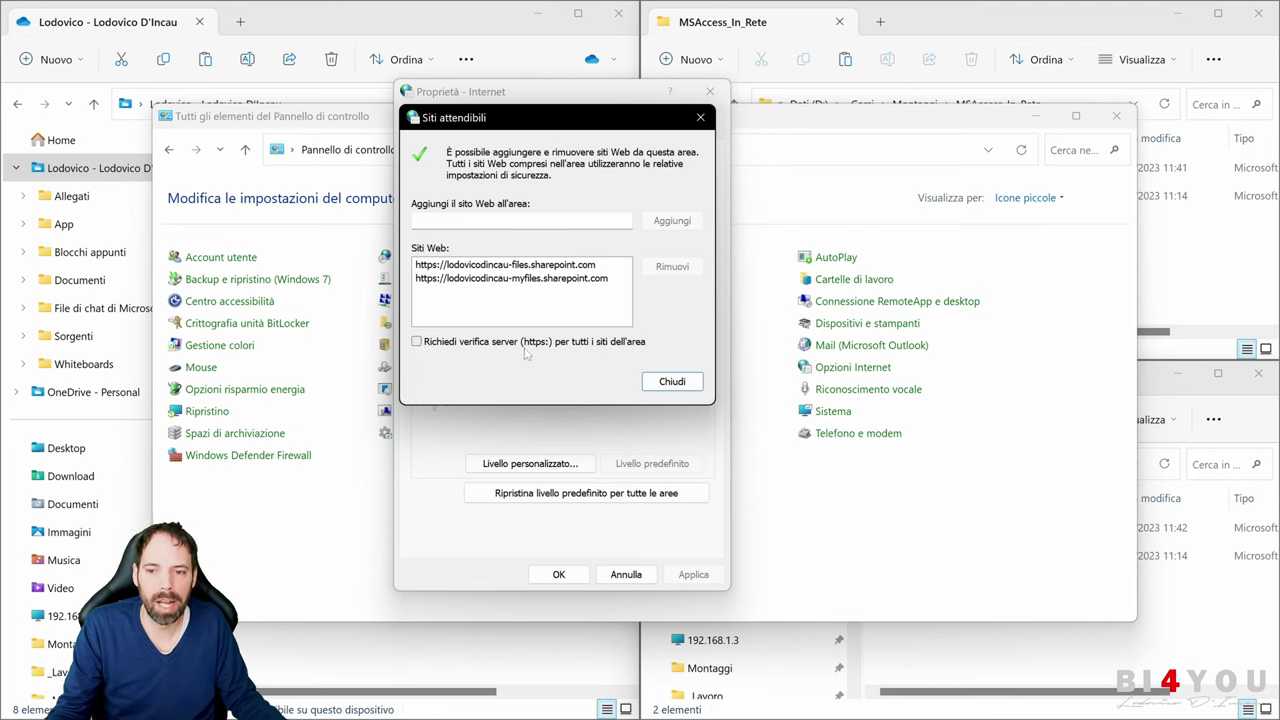
{"action": "key", "text": "super+plus"}
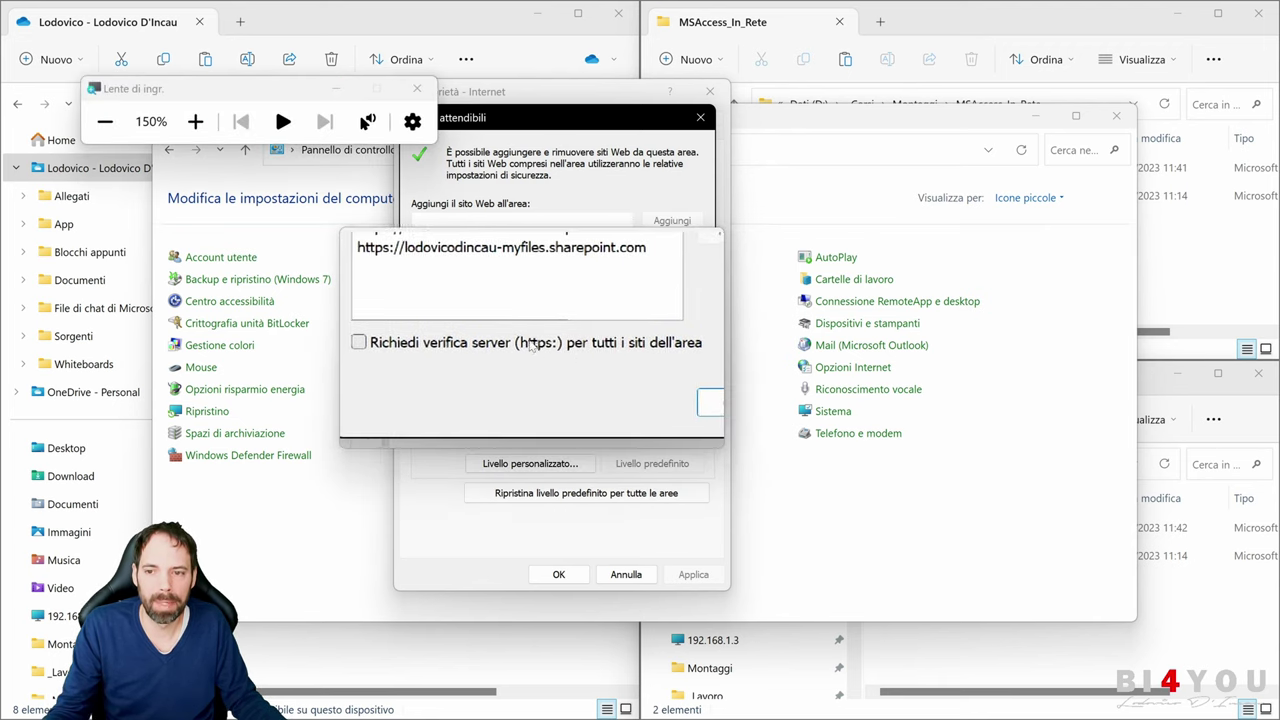
{"action": "key", "text": "super+Escape"}
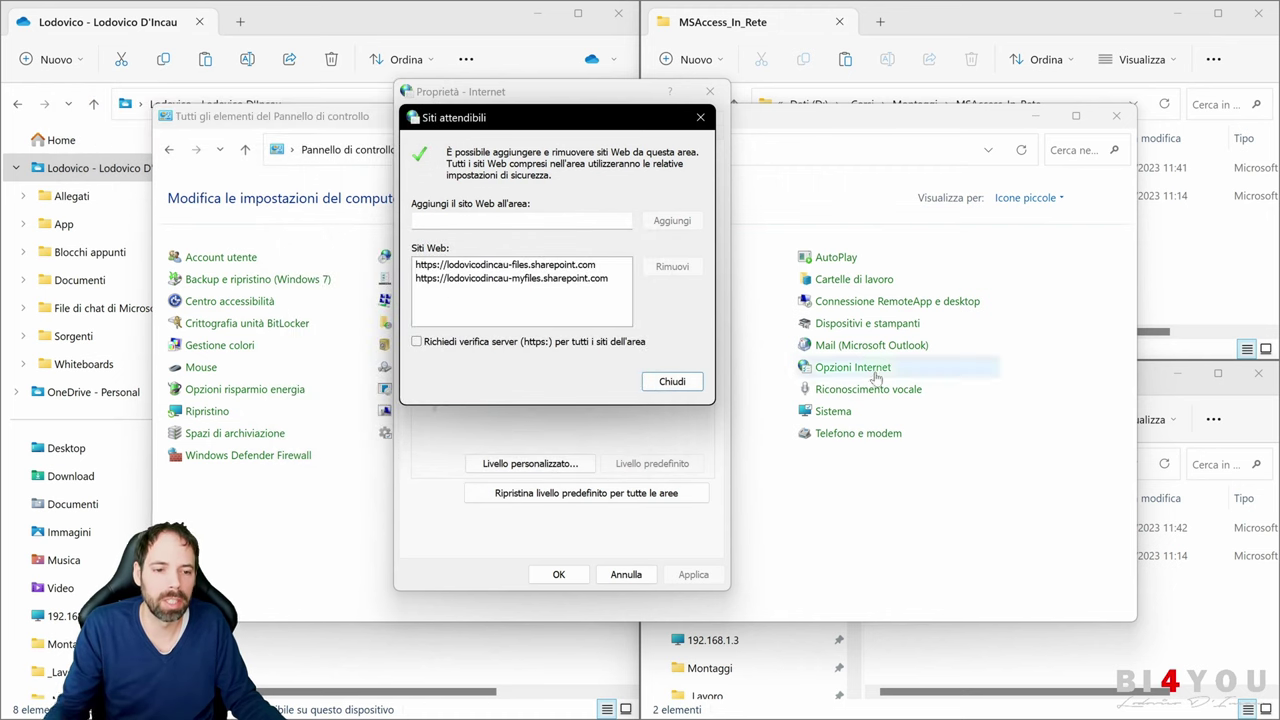
- Copy \\192.168.1.3 from the network folder path and paste it into the add-site field
{"action": "left_click", "coordinate": [1190, 632]}
{"action": "left_click", "coordinate": [1053, 467]}
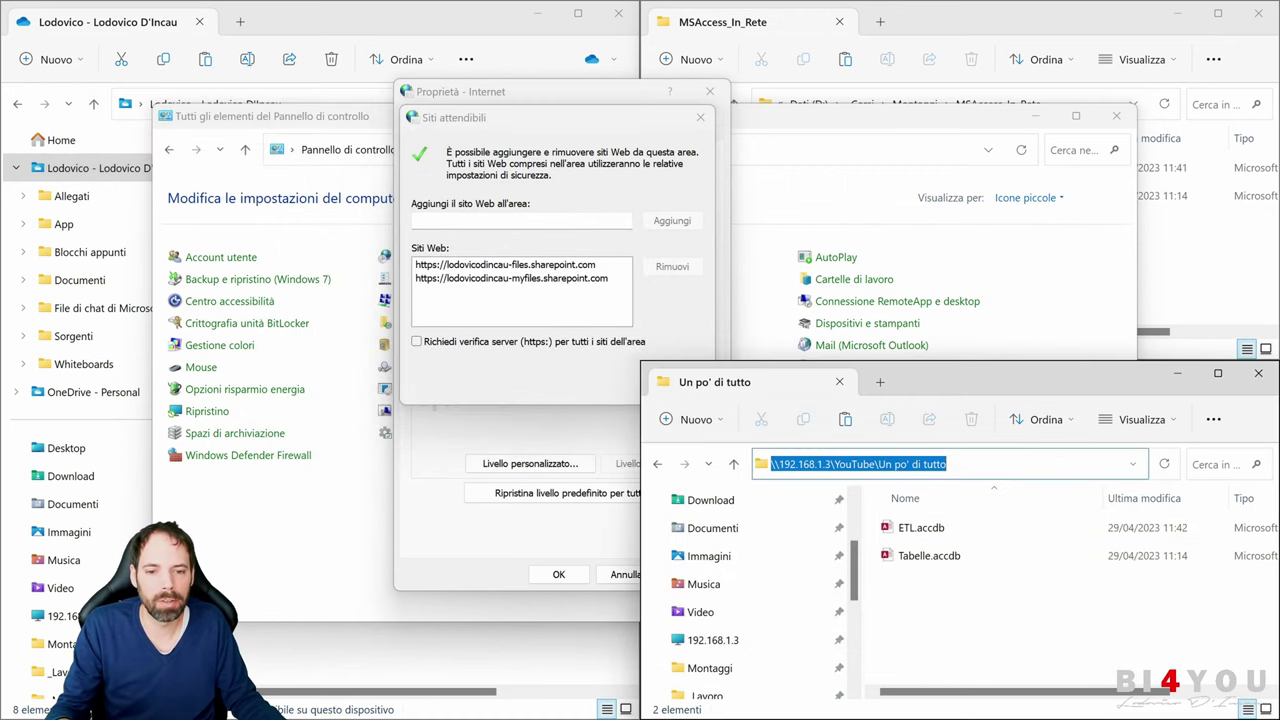
{"action": "left_click", "coordinate": [837, 464]}
{"action": "left_click_drag", "start_coordinate": [837, 464], "coordinate": [755, 468]}
{"action": "key", "text": "ctrl+c"}
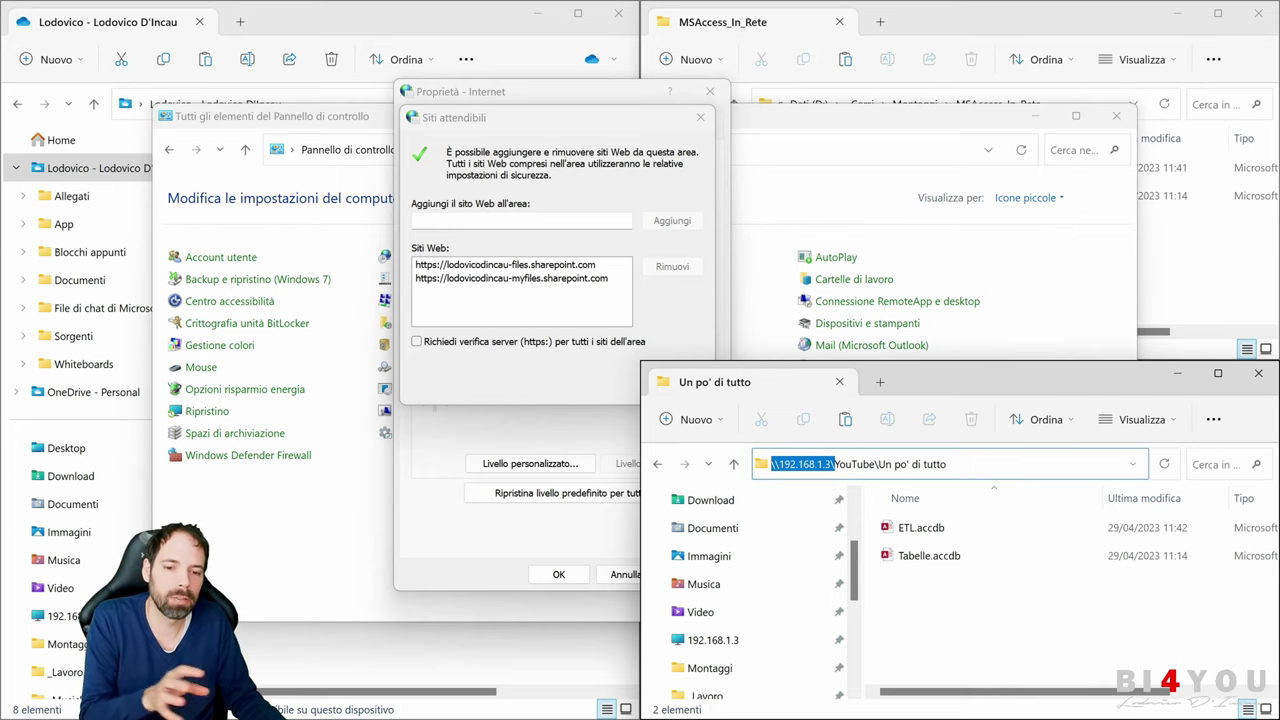
{"action": "left_click", "coordinate": [515, 219]}
{"action": "key", "text": "ctrl+v"}
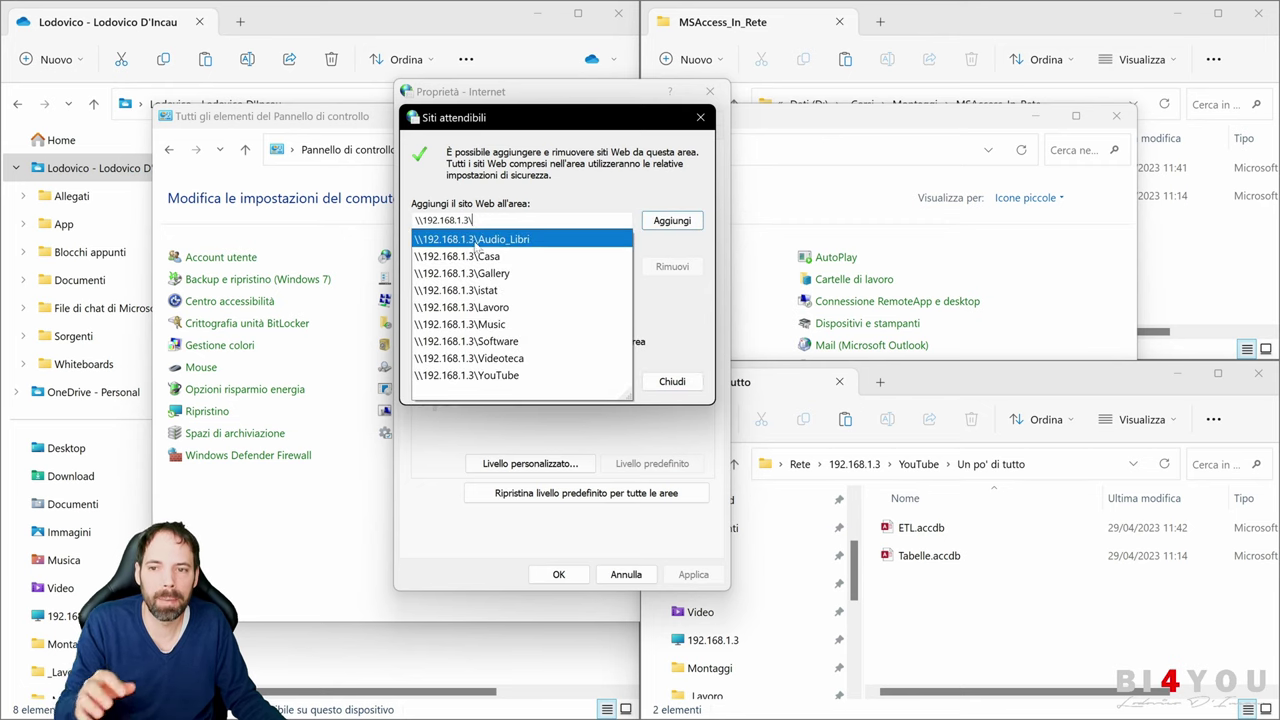
{"action": "left_click", "coordinate": [588, 204]}
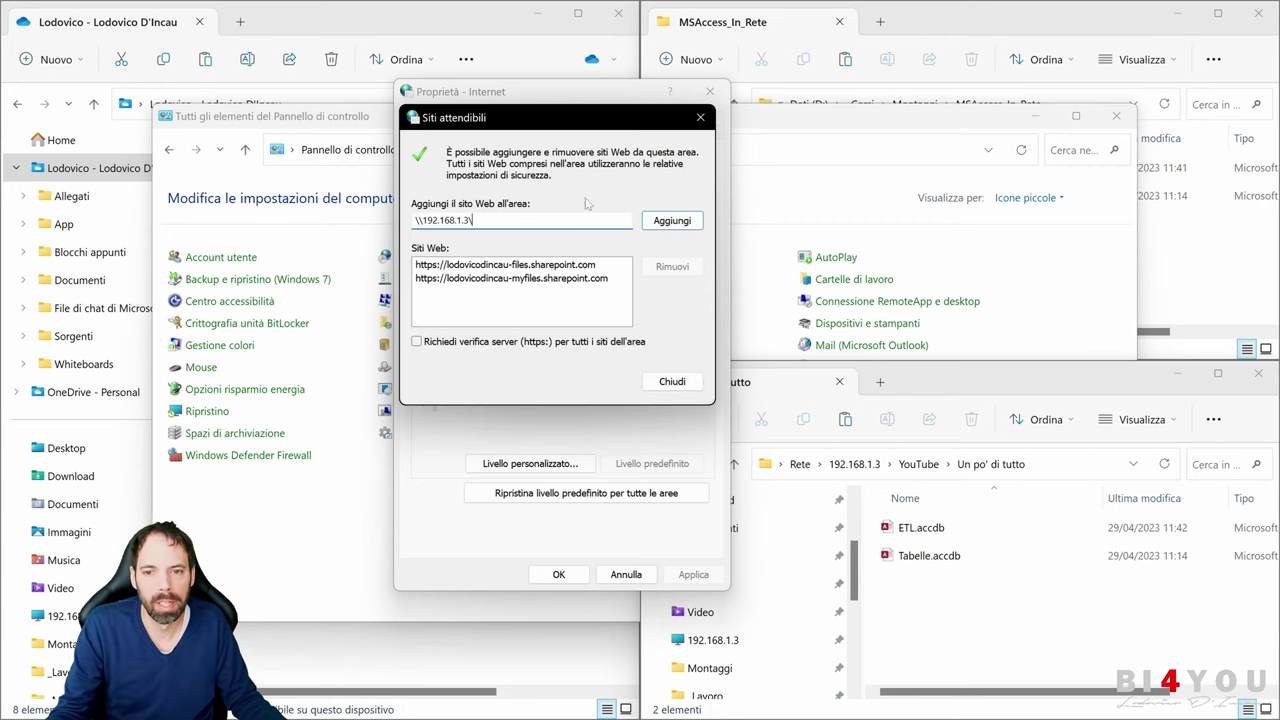
{"action": "left_click", "coordinate": [675, 224]}
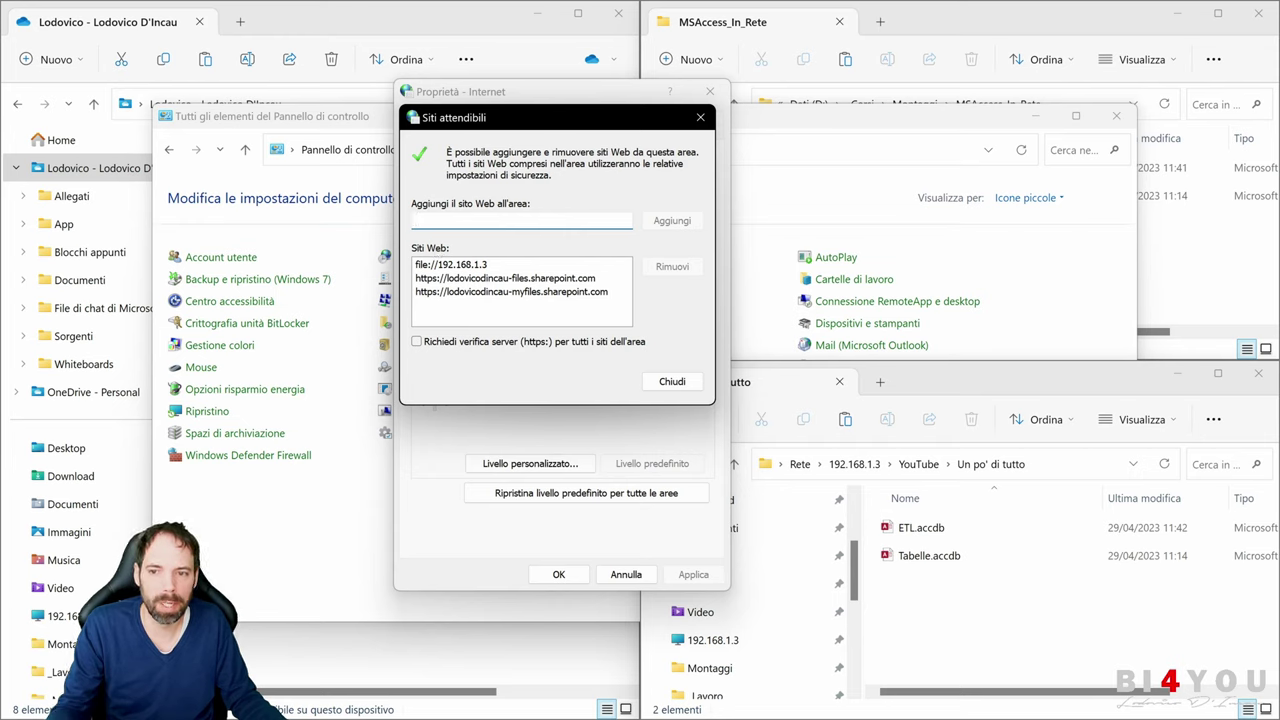
- Add \\192.168.1.3 to trusted sites, close the list, and confirm Internet Properties with OK
{"action": "key", "text": "ctrl+v"}
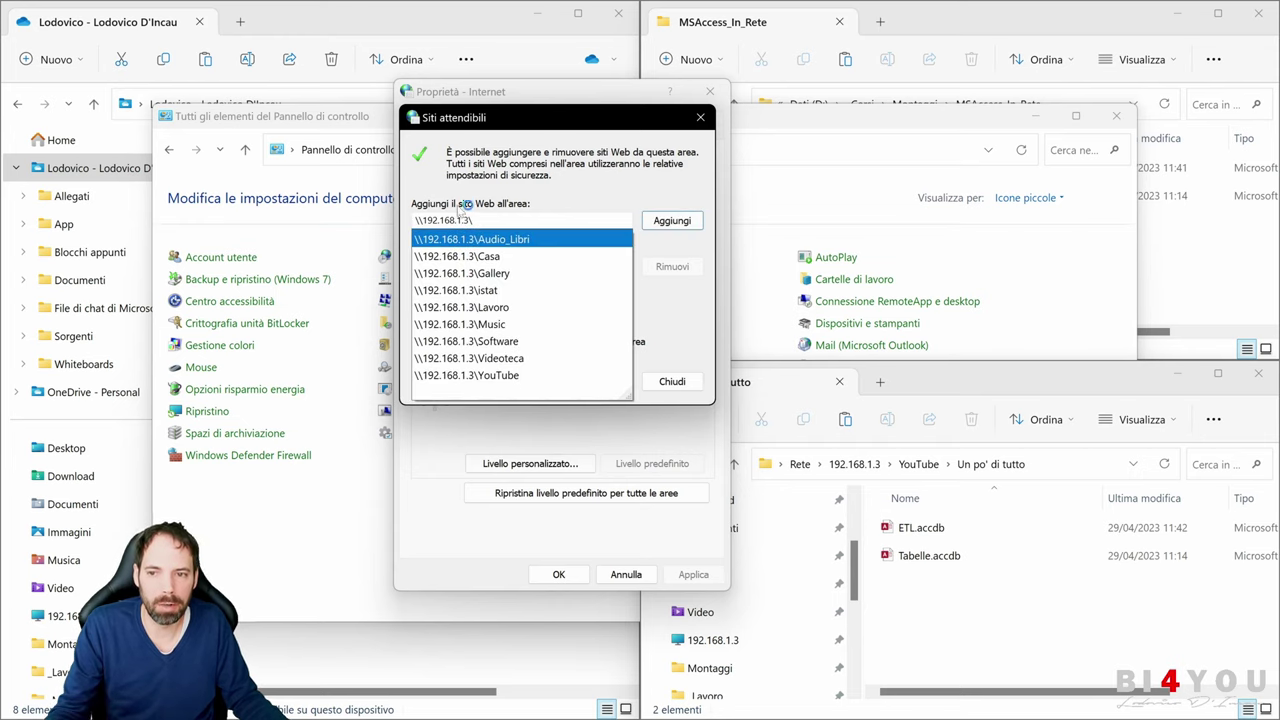
{"action": "key", "text": "super+plus"}
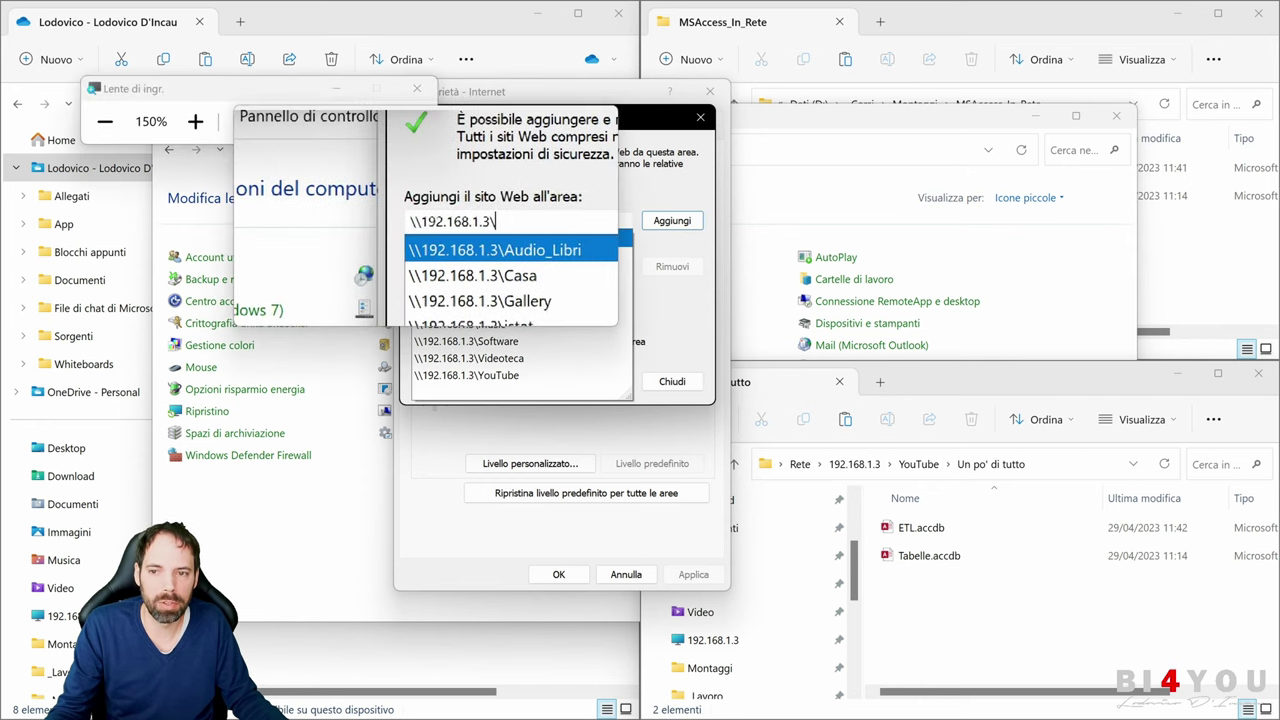
{"action": "key", "text": "super+Escape"}
{"action": "key", "text": "Return"}
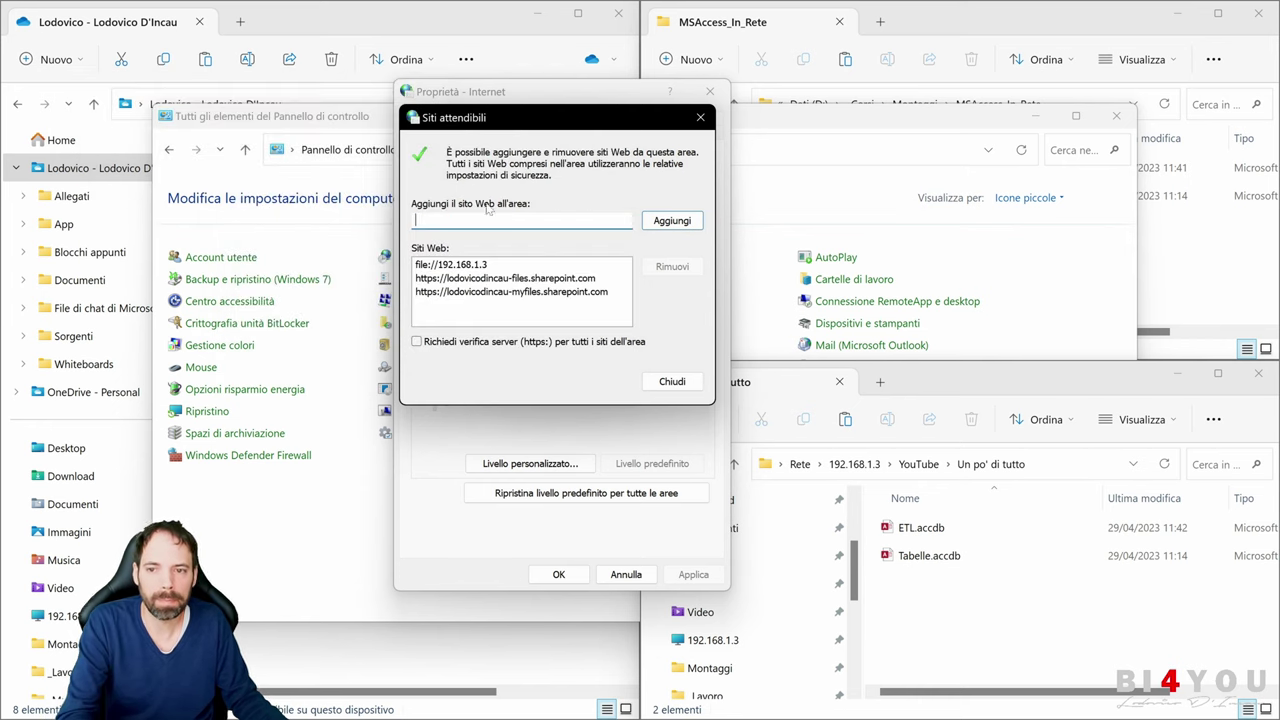
{"action": "left_click", "coordinate": [671, 382]}
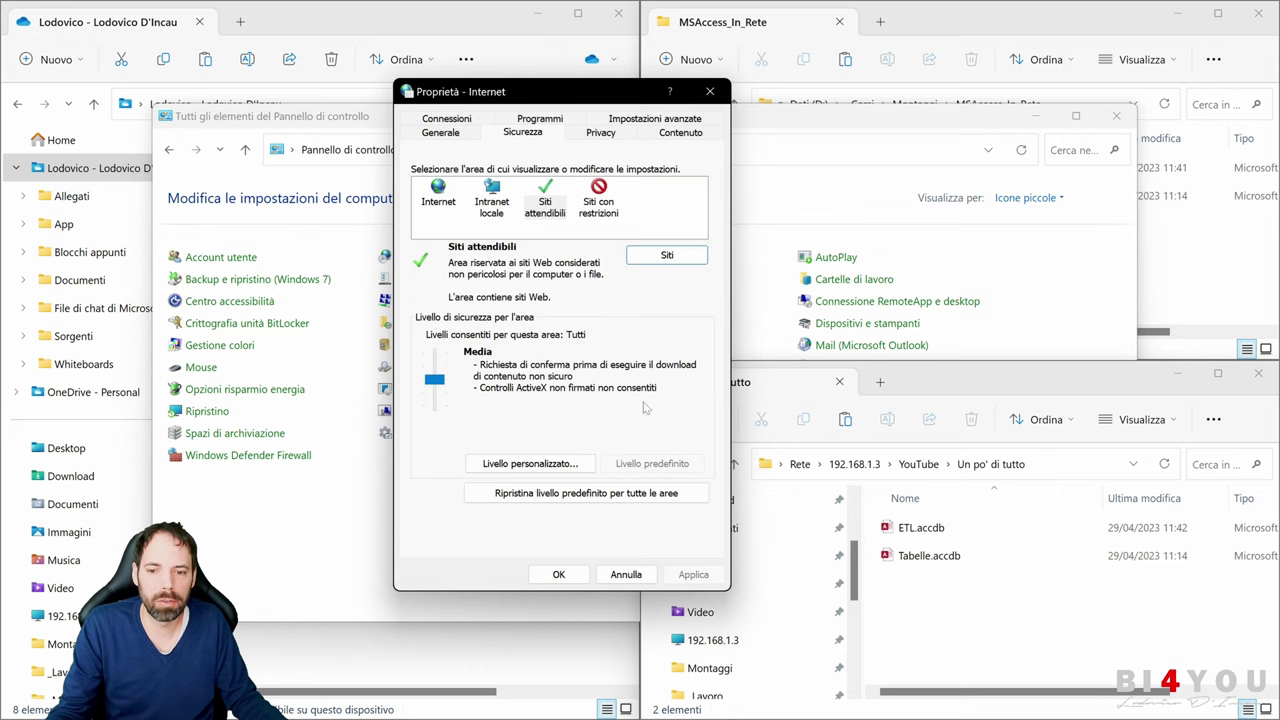
{"action": "left_click", "coordinate": [559, 574]}
- Close Control Panel, reopen the network ETL.accdb, enable its content, and move Access left
{"action": "left_click", "coordinate": [1116, 115]}
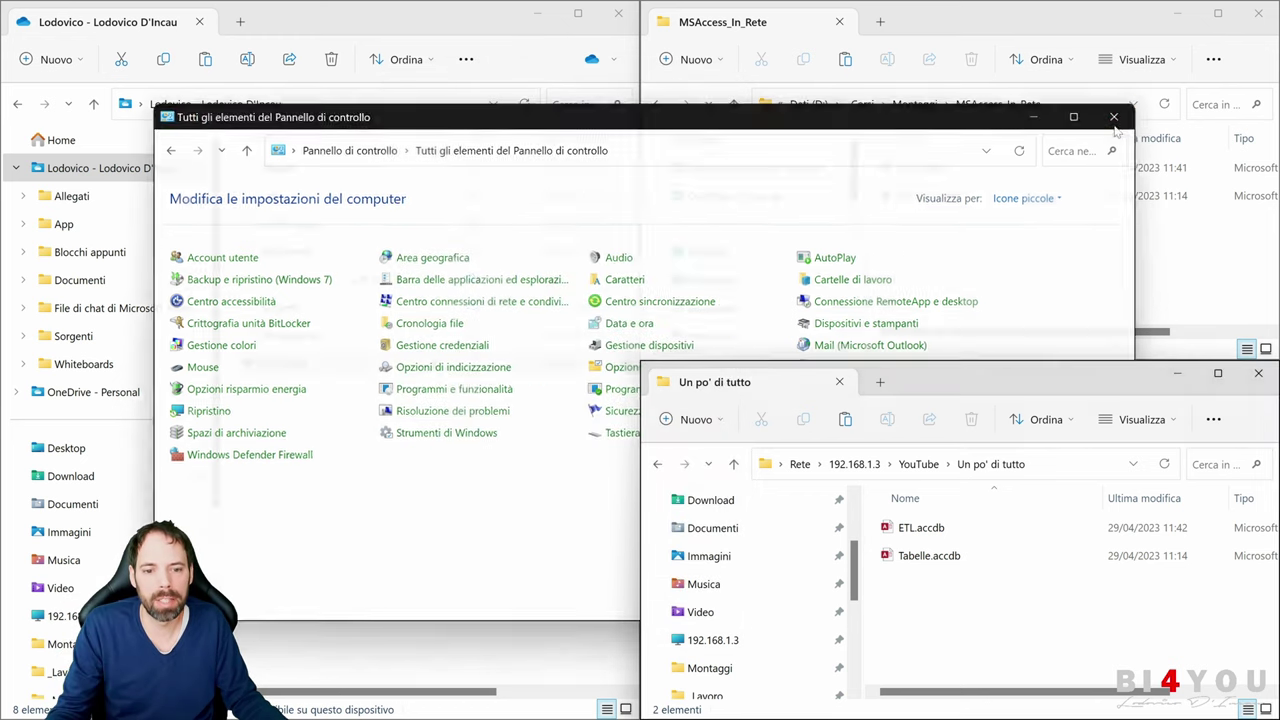
{"action": "left_click", "coordinate": [919, 533]}
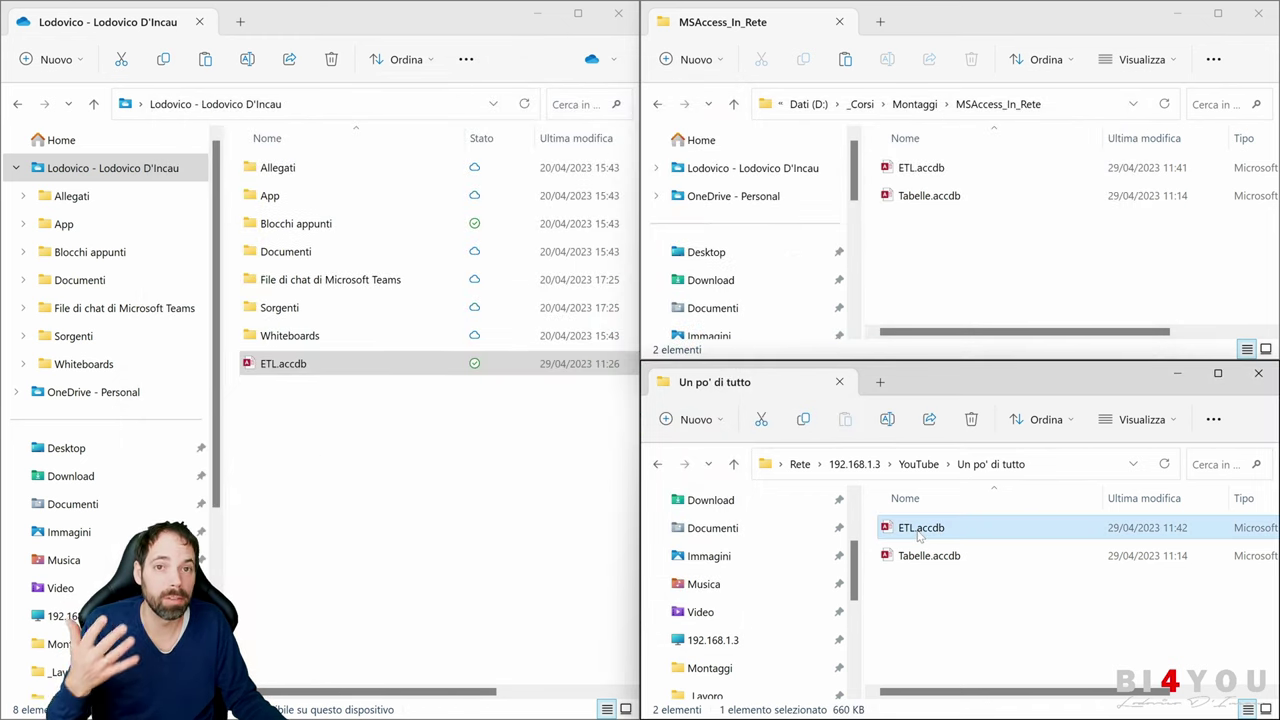
{"action": "double_click", "coordinate": [919, 533]}
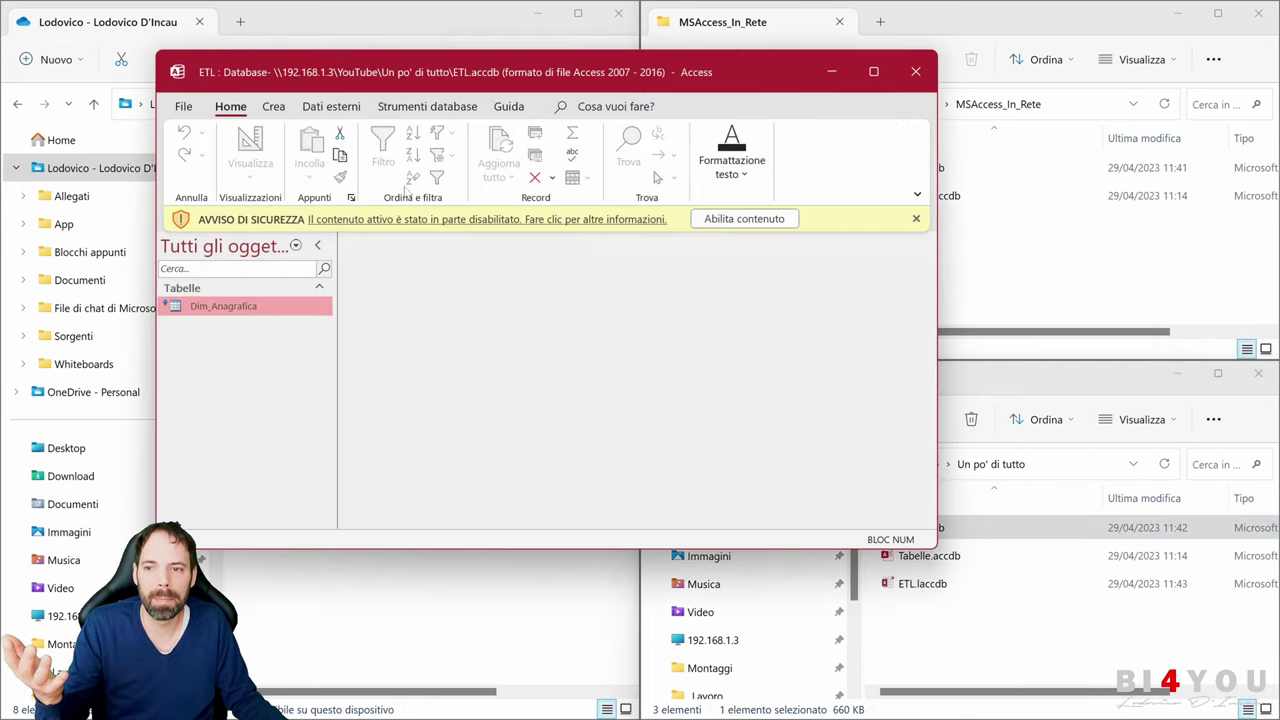
{"action": "left_click", "coordinate": [722, 222]}
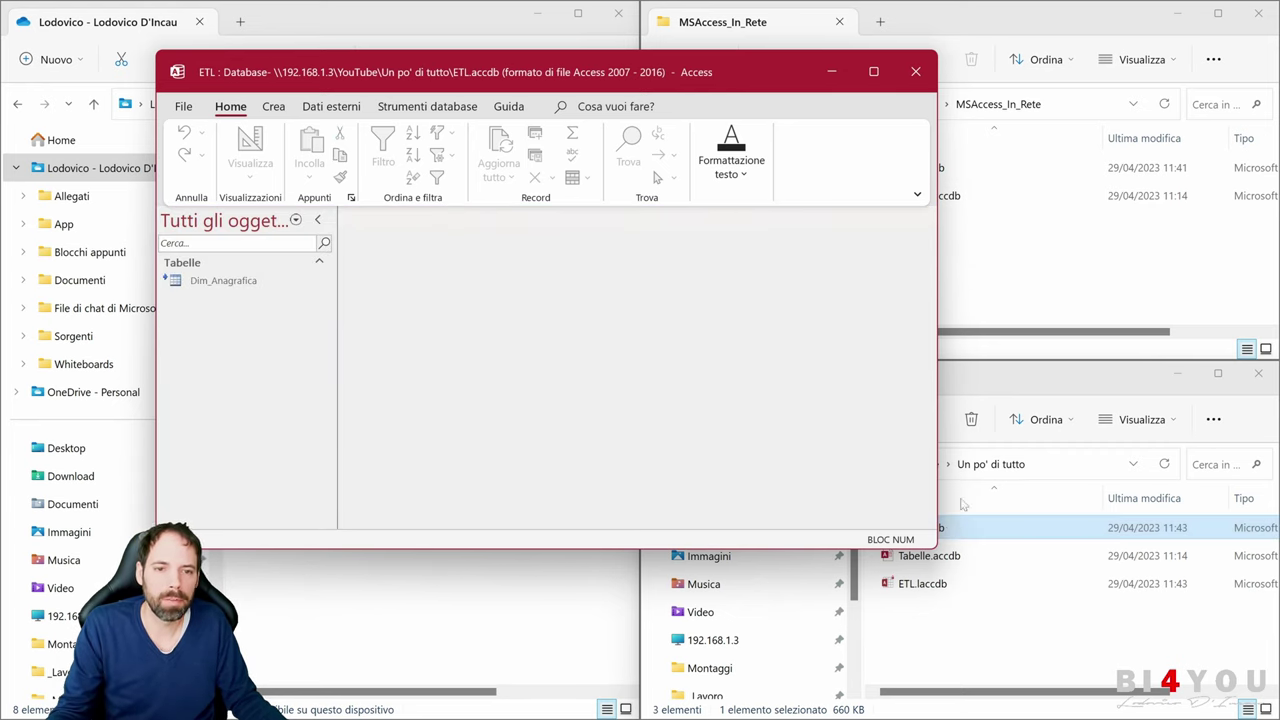
{"action": "left_click_drag", "start_coordinate": [758, 72], "coordinate": [822, 93]}
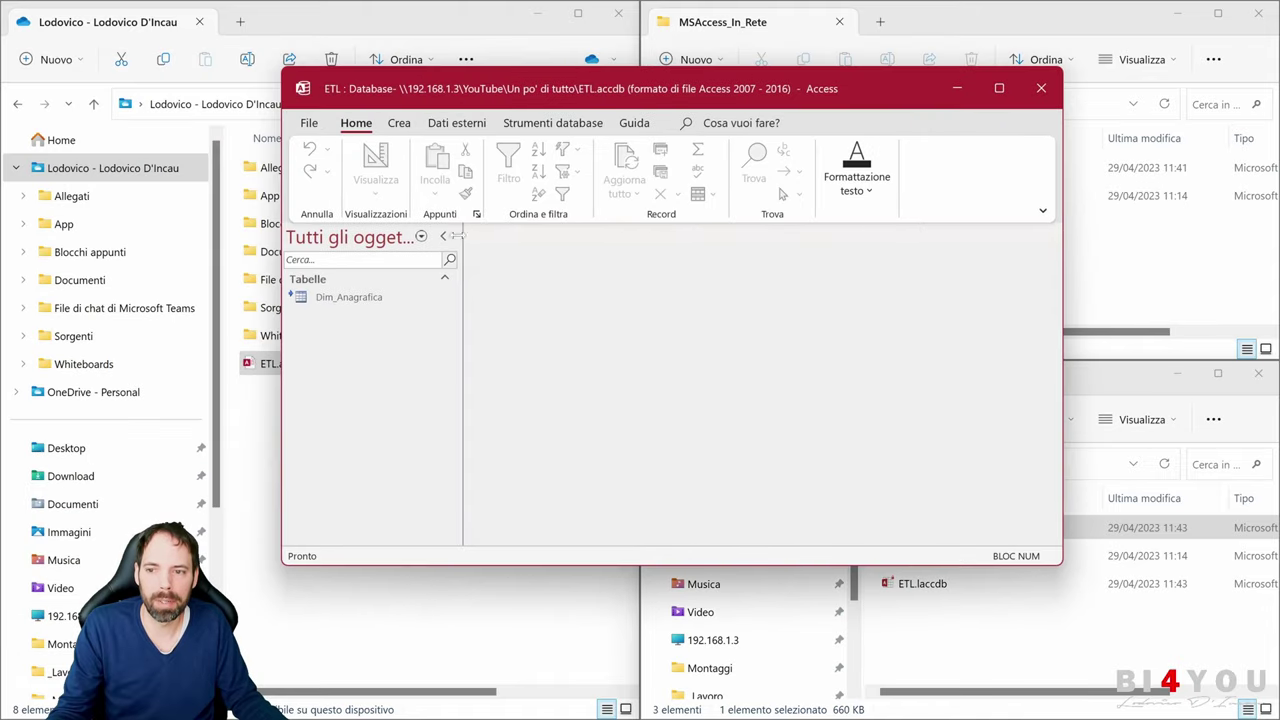
- In Gestione tabelle collegate, choose Ricollega for the Access source and go to the network folder
{"action": "right_click", "coordinate": [354, 302]}
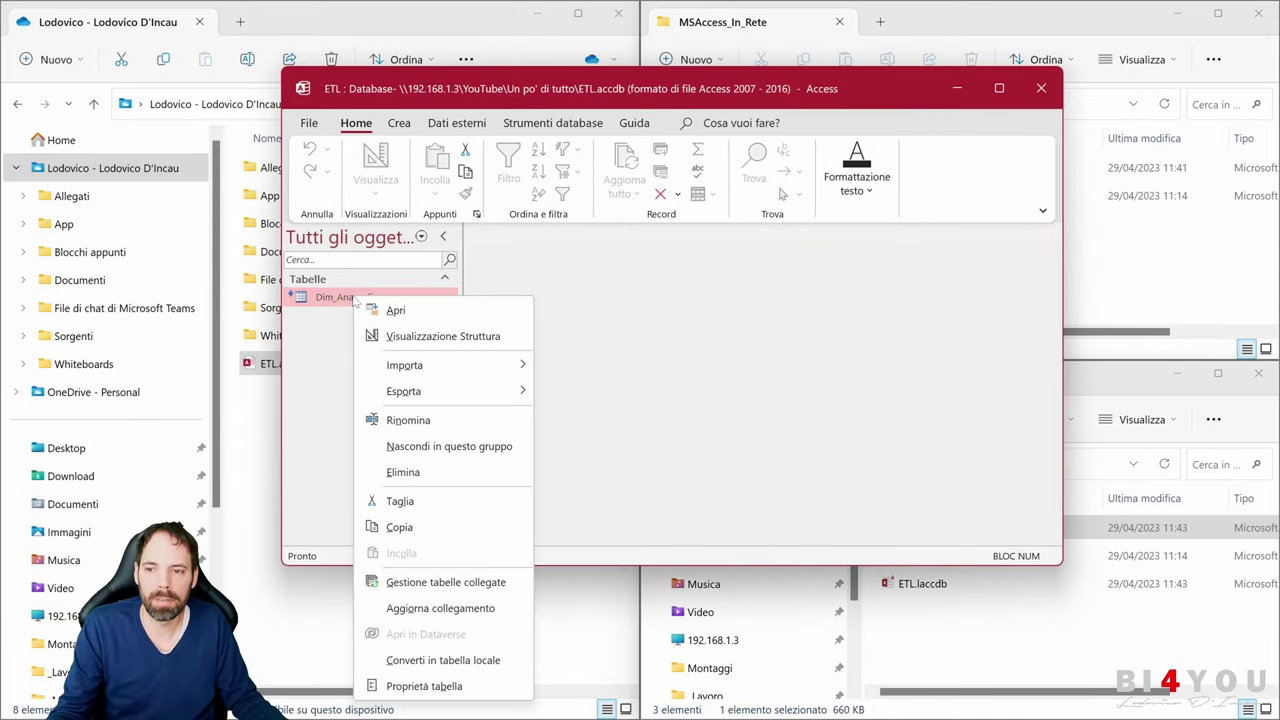
{"action": "left_click", "coordinate": [439, 584]}
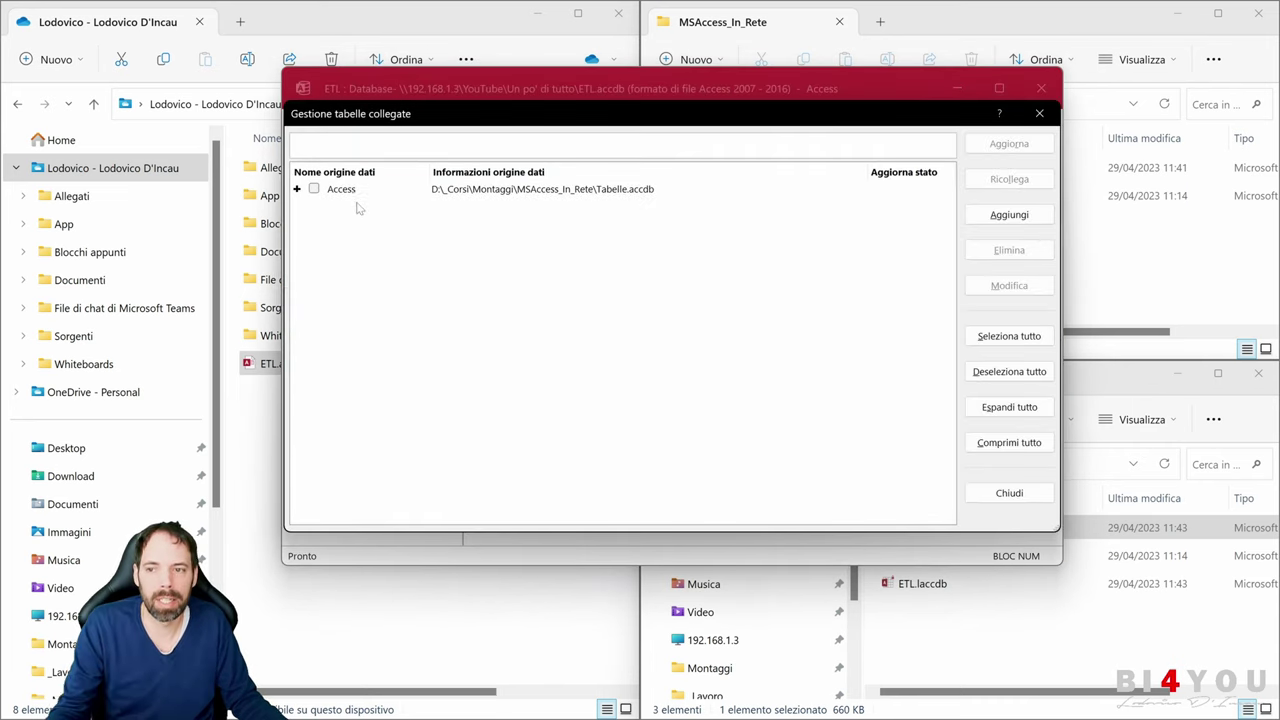
{"action": "left_click", "coordinate": [314, 189]}
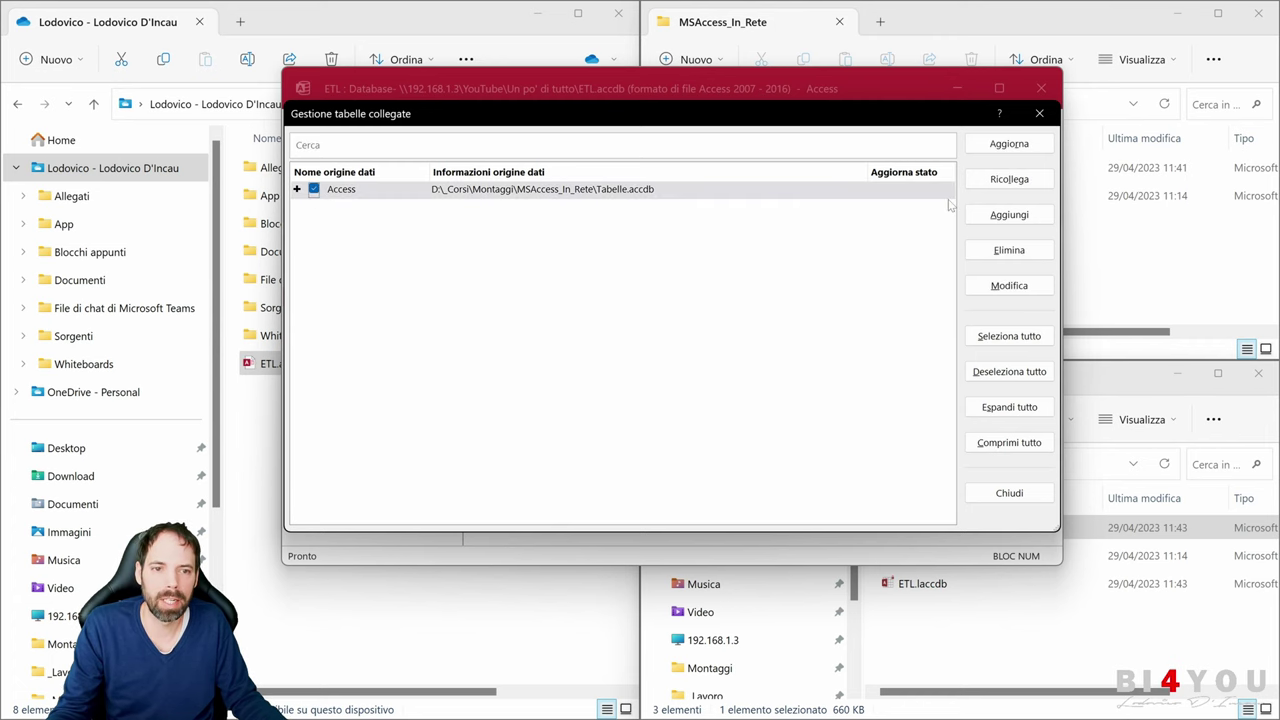
{"action": "left_click", "coordinate": [1009, 179]}
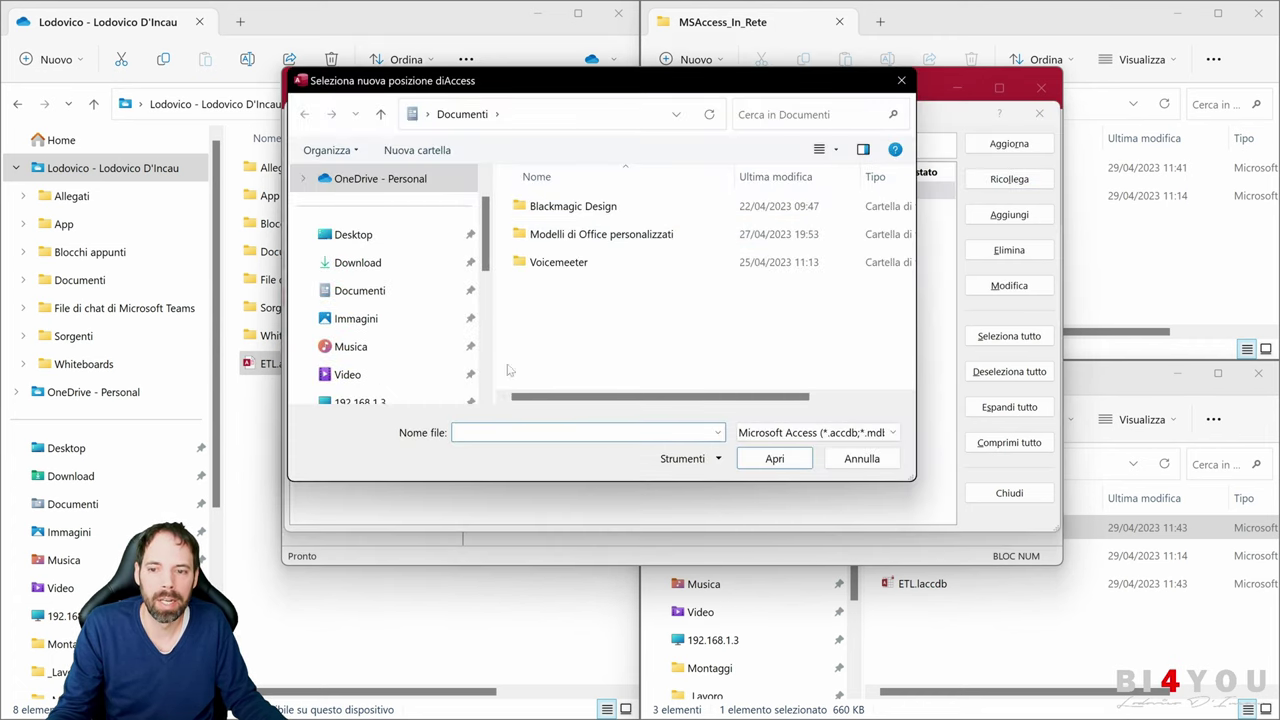
{"action": "left_click", "coordinate": [1050, 630]}
{"action": "left_click", "coordinate": [1046, 466]}
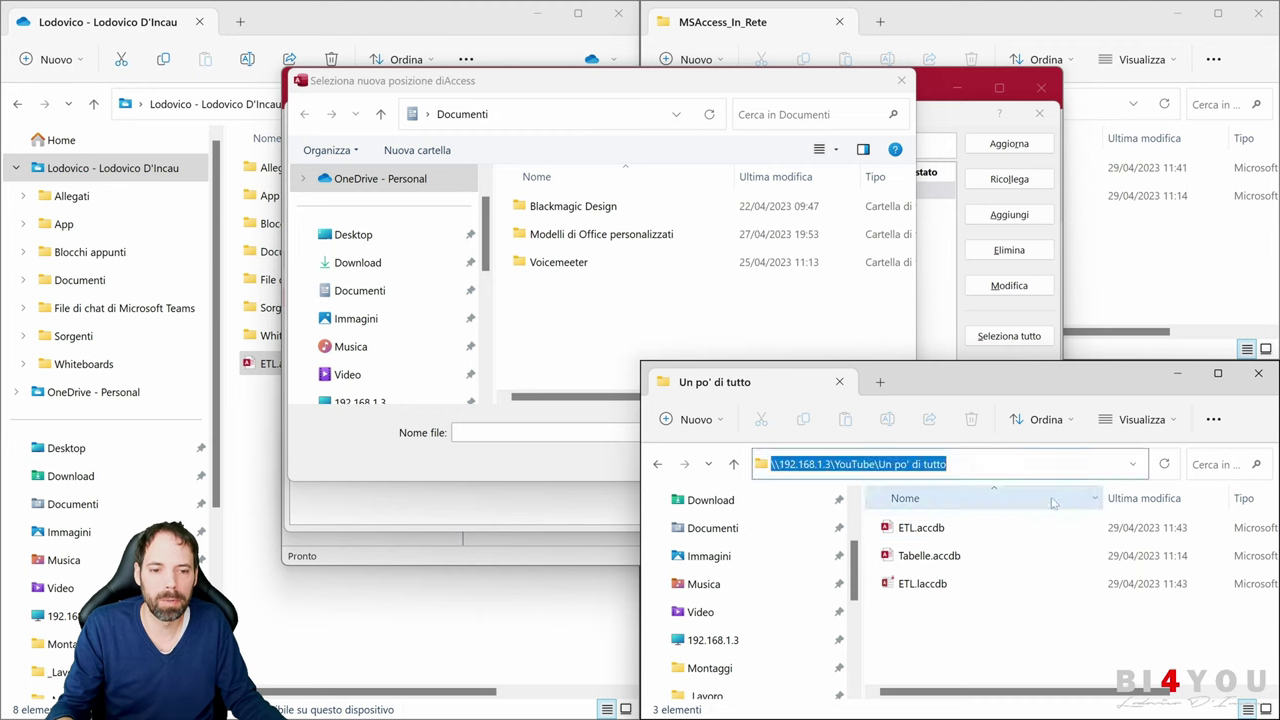
{"action": "key", "text": "ctrl+c"}
{"action": "left_click", "coordinate": [608, 347]}
{"action": "left_click", "coordinate": [618, 434]}
{"action": "key", "text": "ctrl+v"}
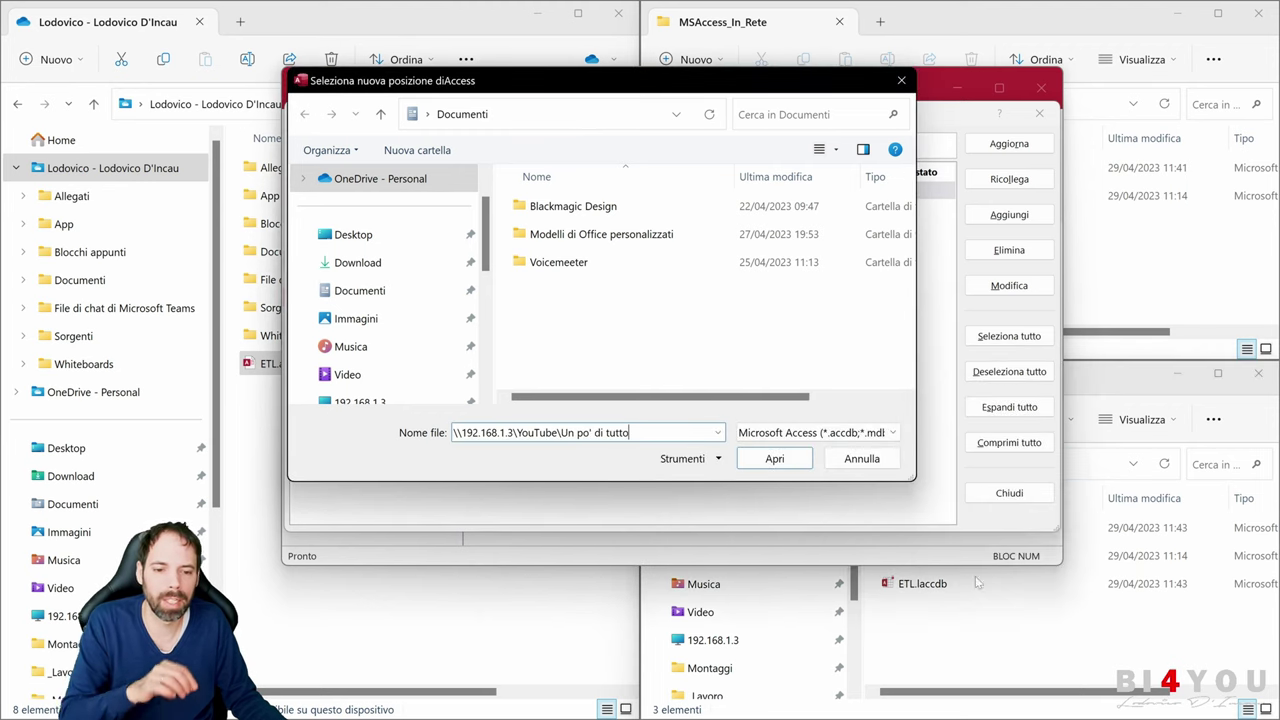
{"action": "left_click", "coordinate": [742, 466]}
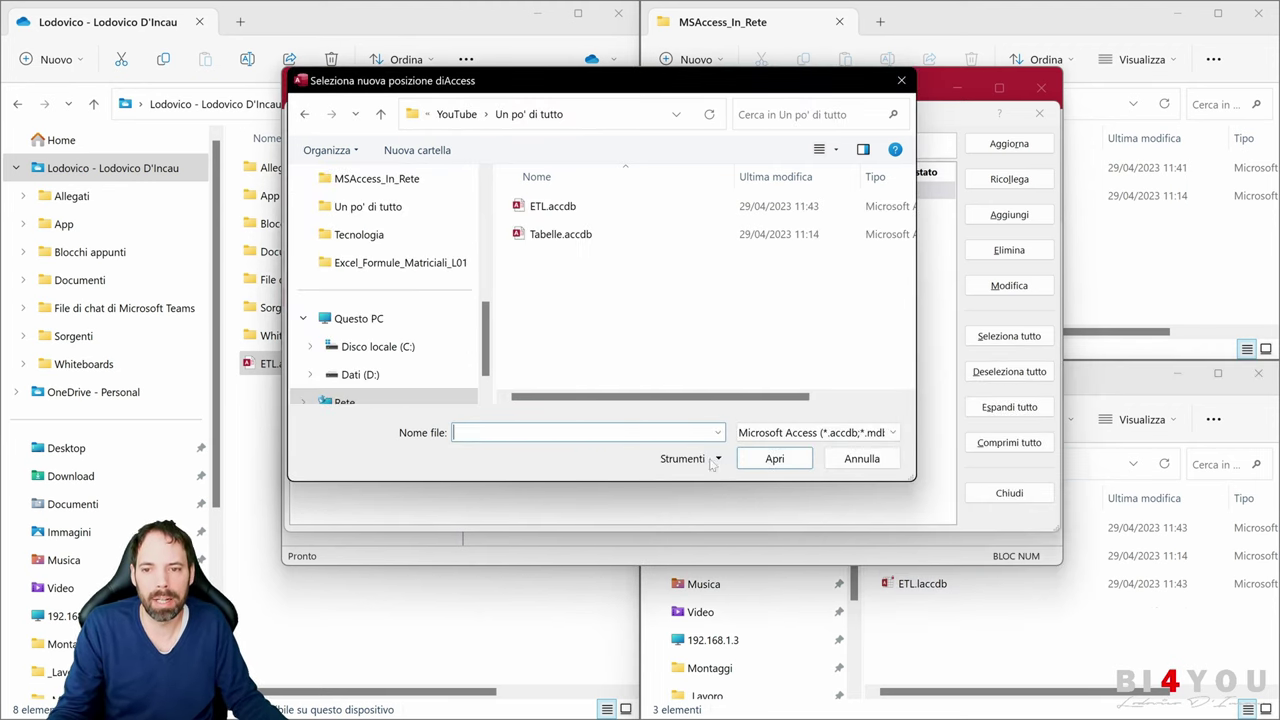
- Pick the network Tabelle.accdb, confirm relinking Dim_Anagrafica, and close the manager
{"action": "left_click", "coordinate": [574, 240]}
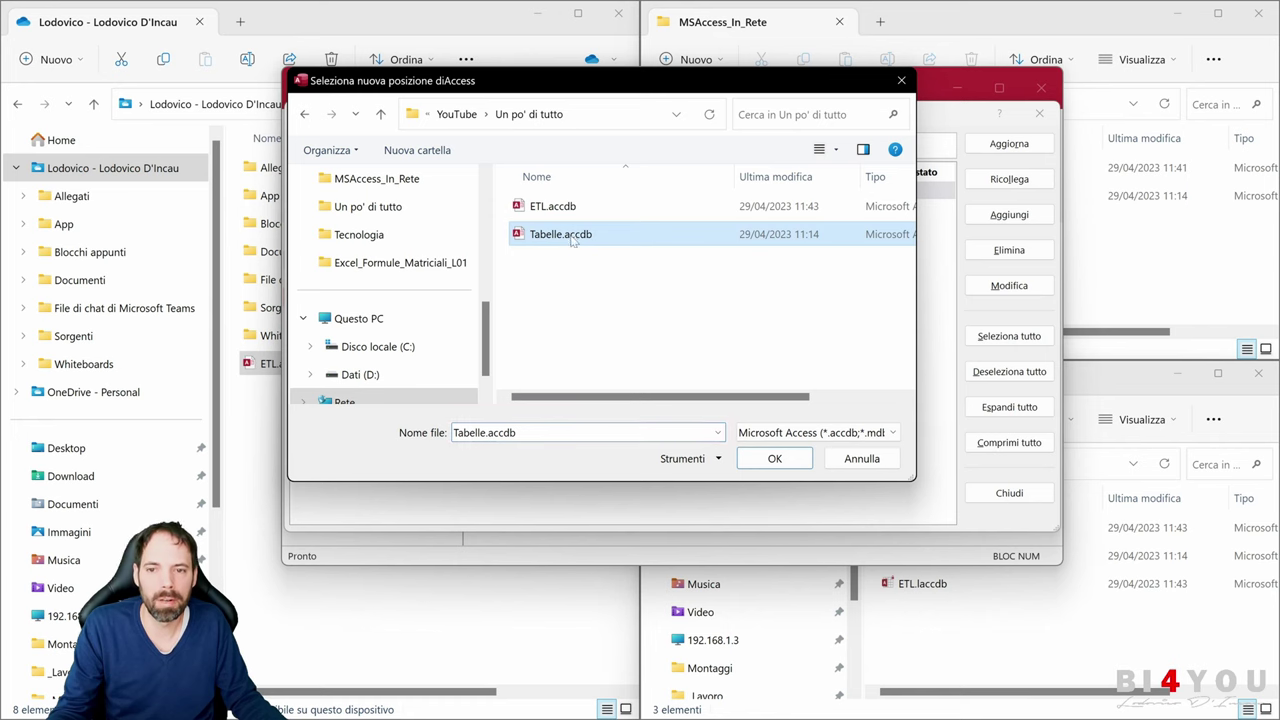
{"action": "left_click", "coordinate": [773, 466]}
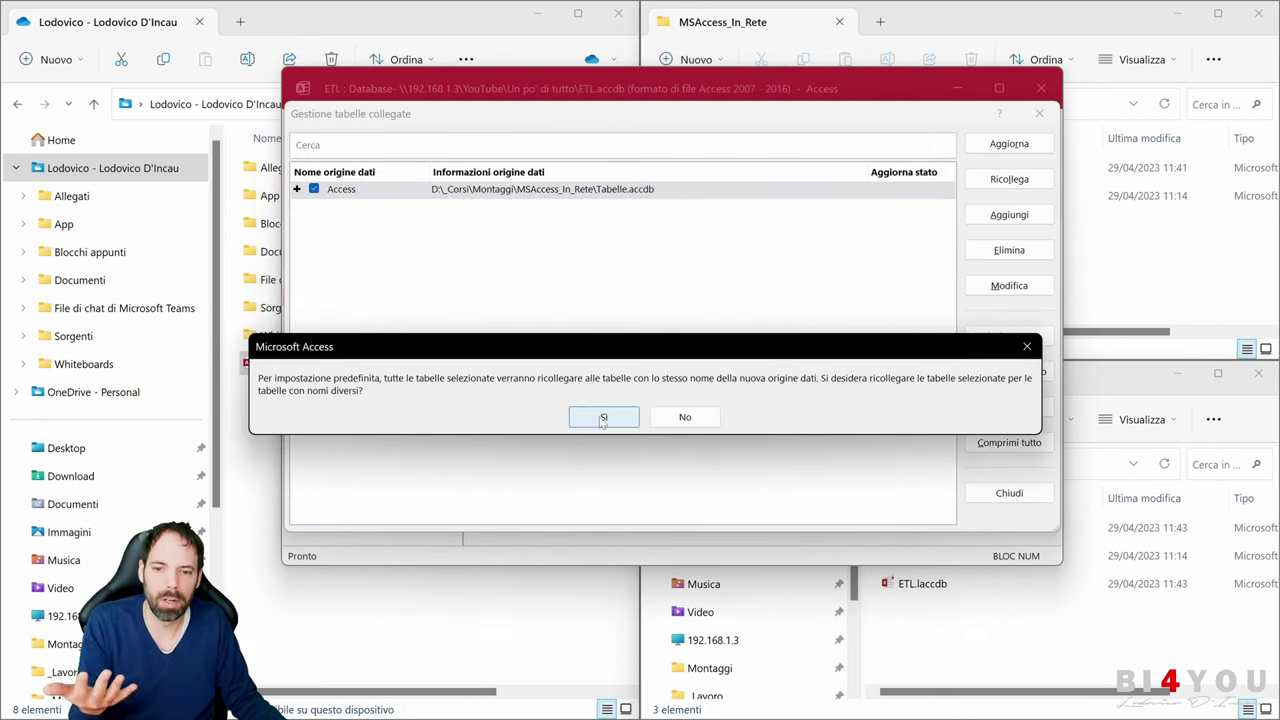
{"action": "left_click", "coordinate": [603, 418]}
{"action": "left_click", "coordinate": [686, 362]}
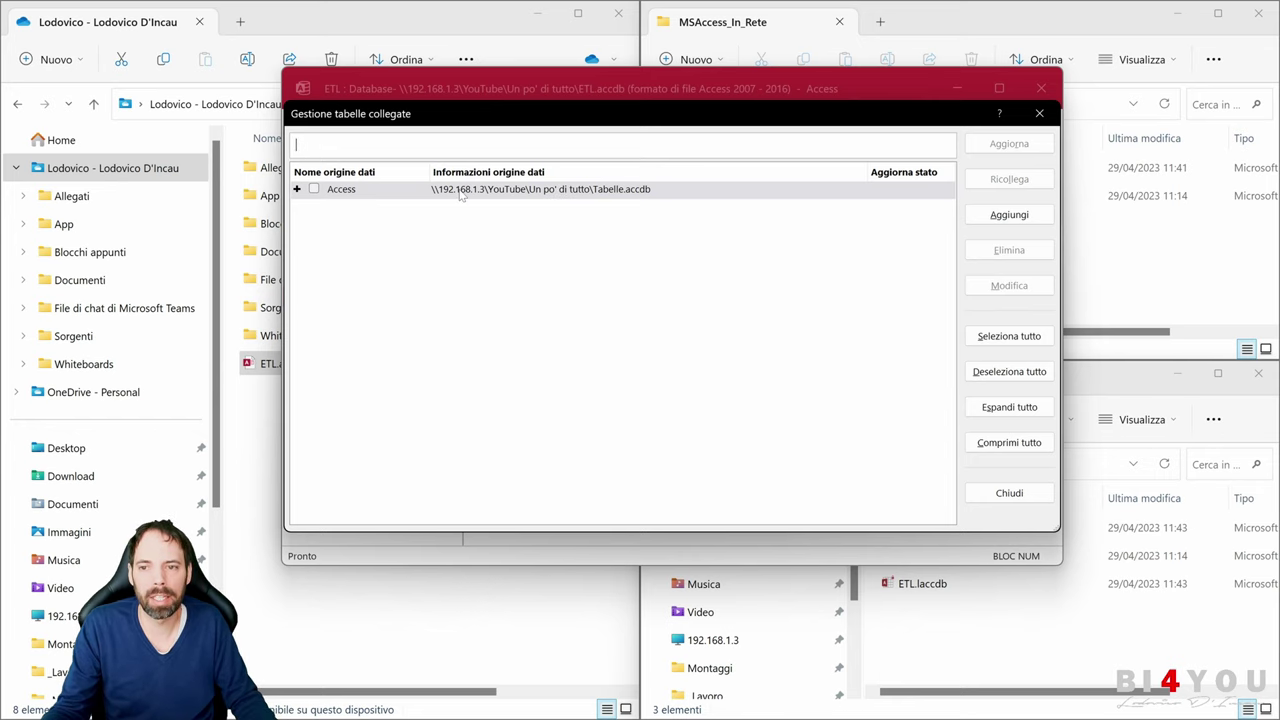
{"action": "key", "text": "super+plus"}
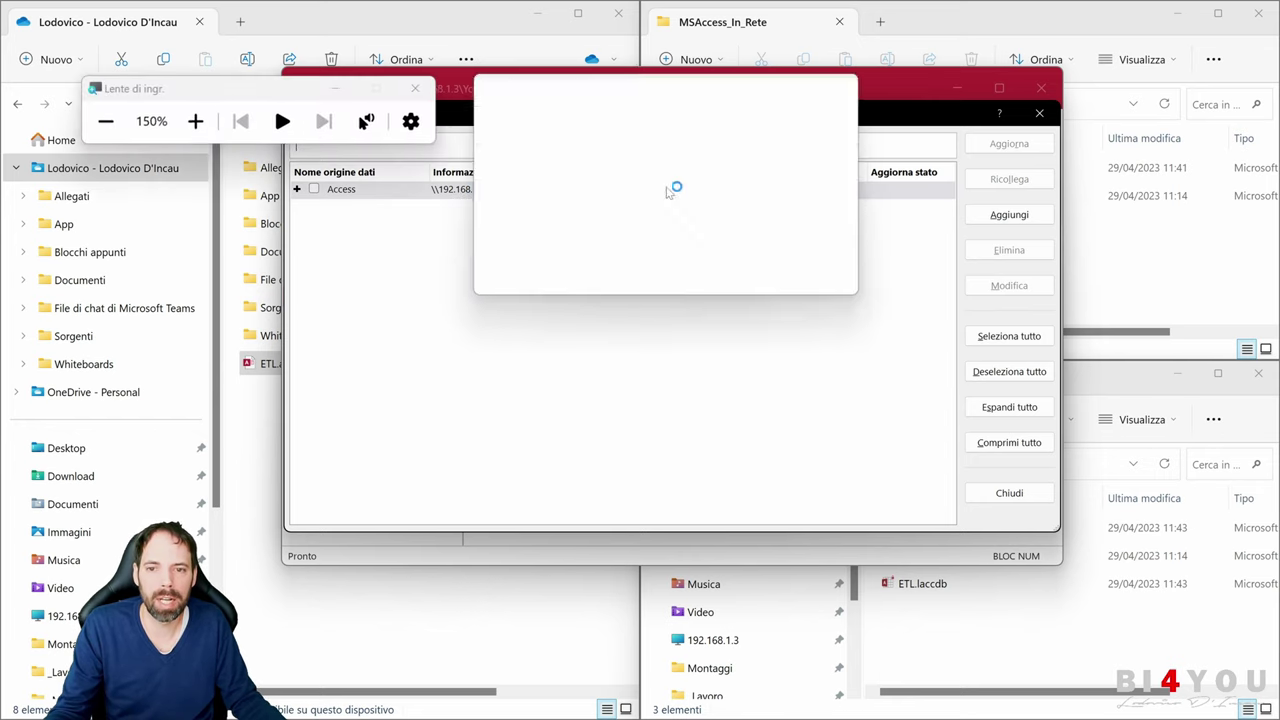
{"action": "key", "text": "super+Escape"}
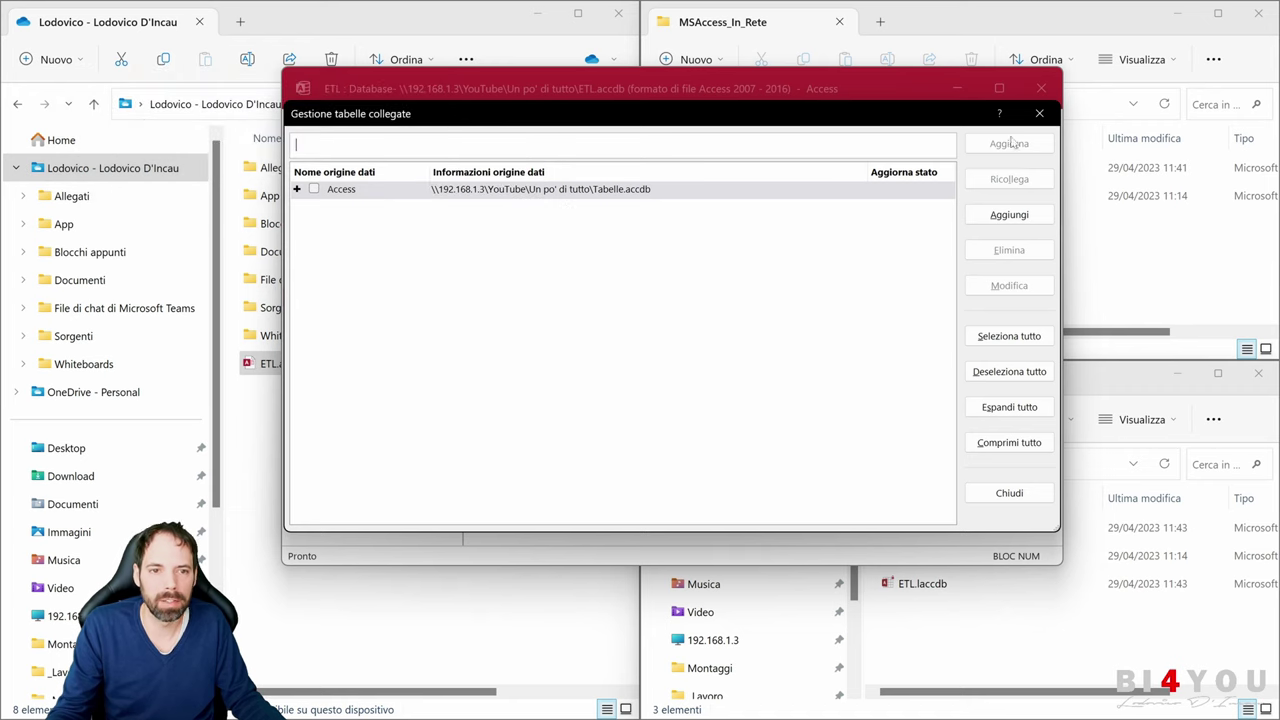
{"action": "left_click", "coordinate": [1039, 113]}
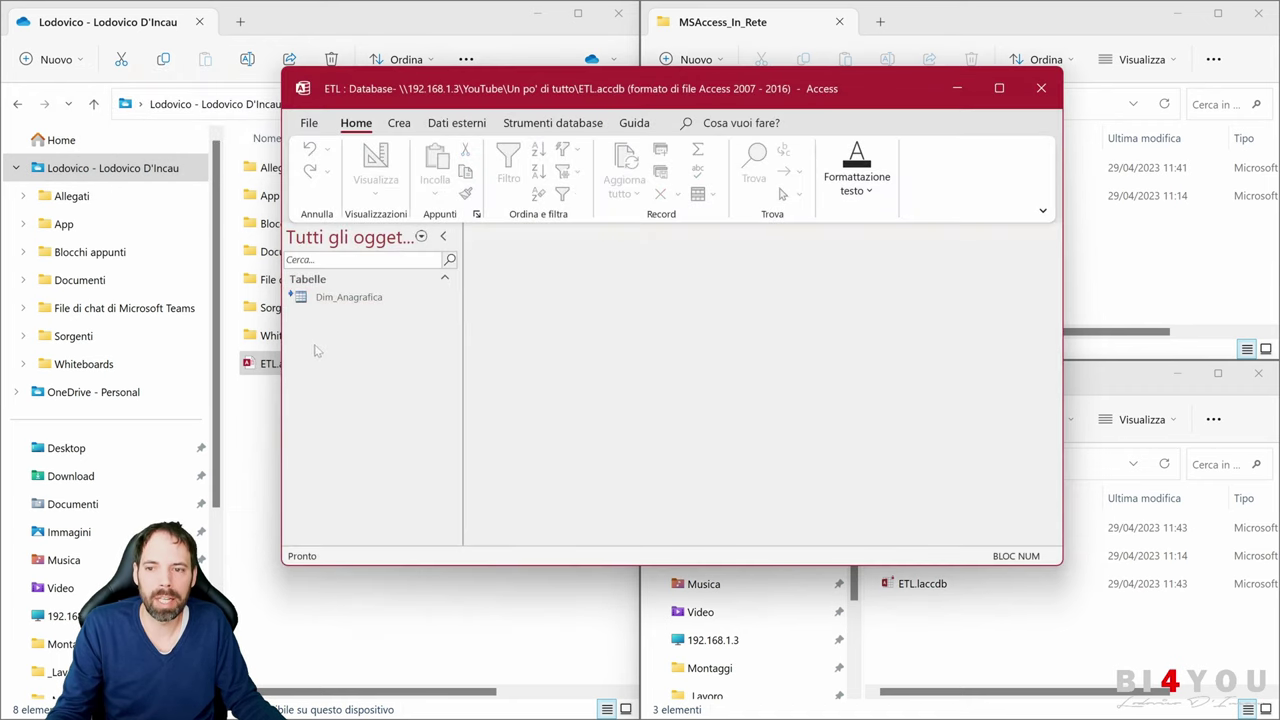
- Open the Dim_Anagrafica table, check the network folder for the new lock file, then close the datasheet
{"action": "double_click", "coordinate": [340, 298]}
{"action": "left_click", "coordinate": [948, 646]}
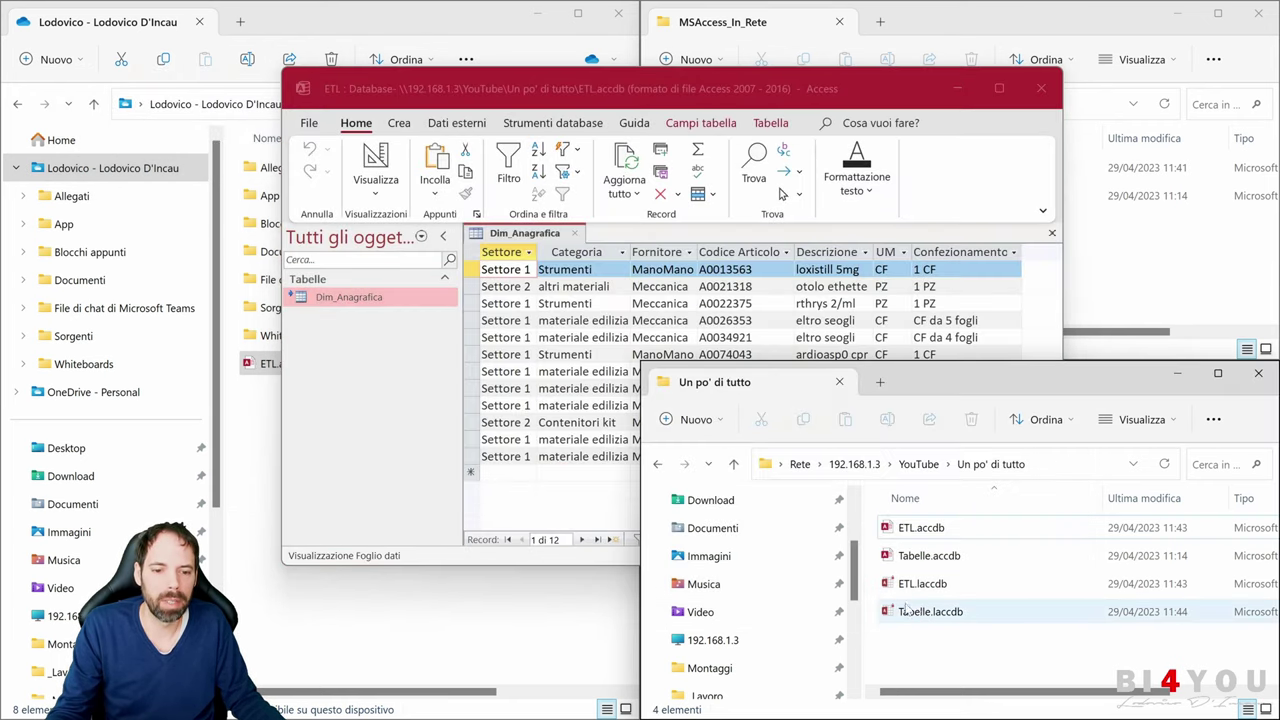
{"action": "left_click", "coordinate": [1158, 252]}
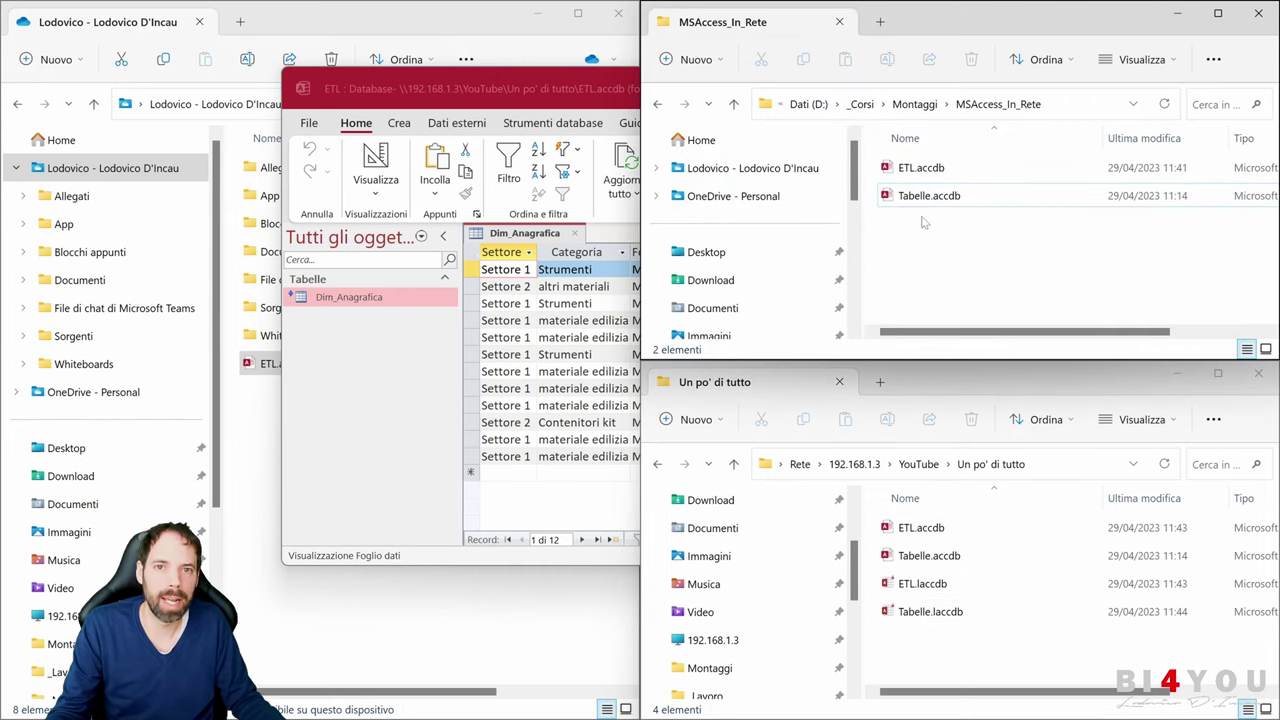
{"action": "left_click", "coordinate": [950, 638]}
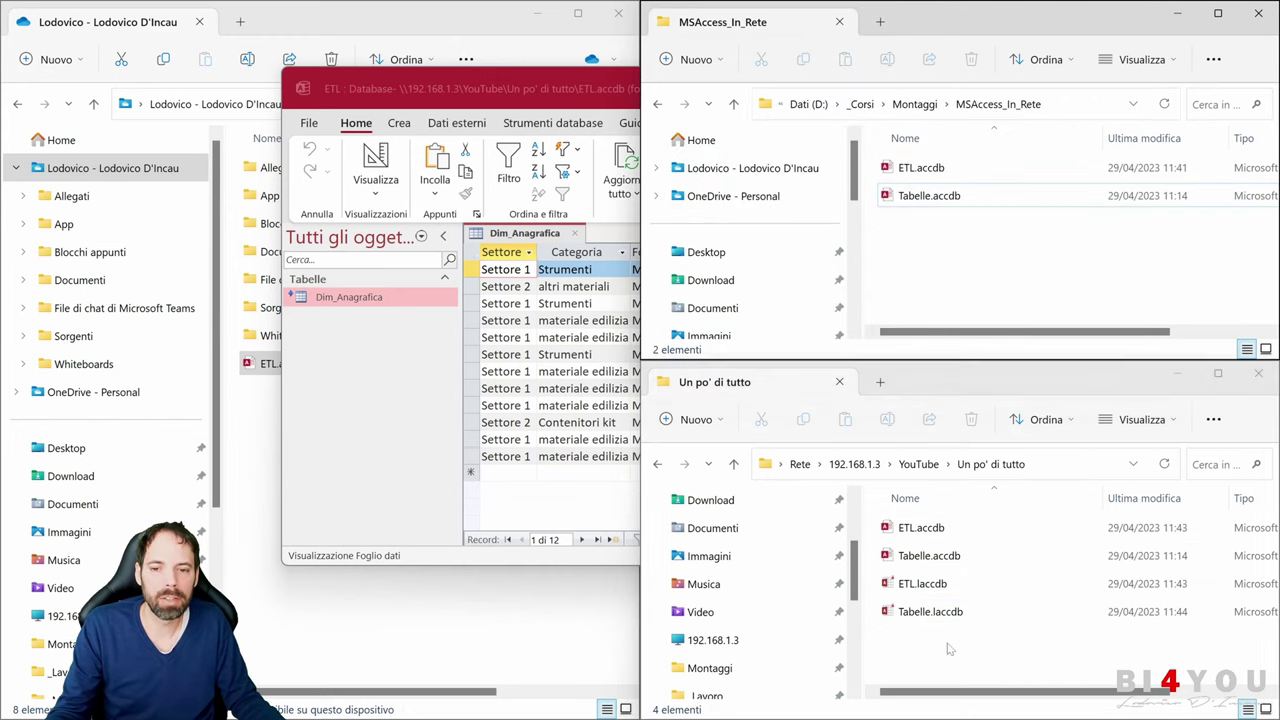
{"action": "left_click", "coordinate": [424, 413]}
{"action": "left_click", "coordinate": [575, 233]}
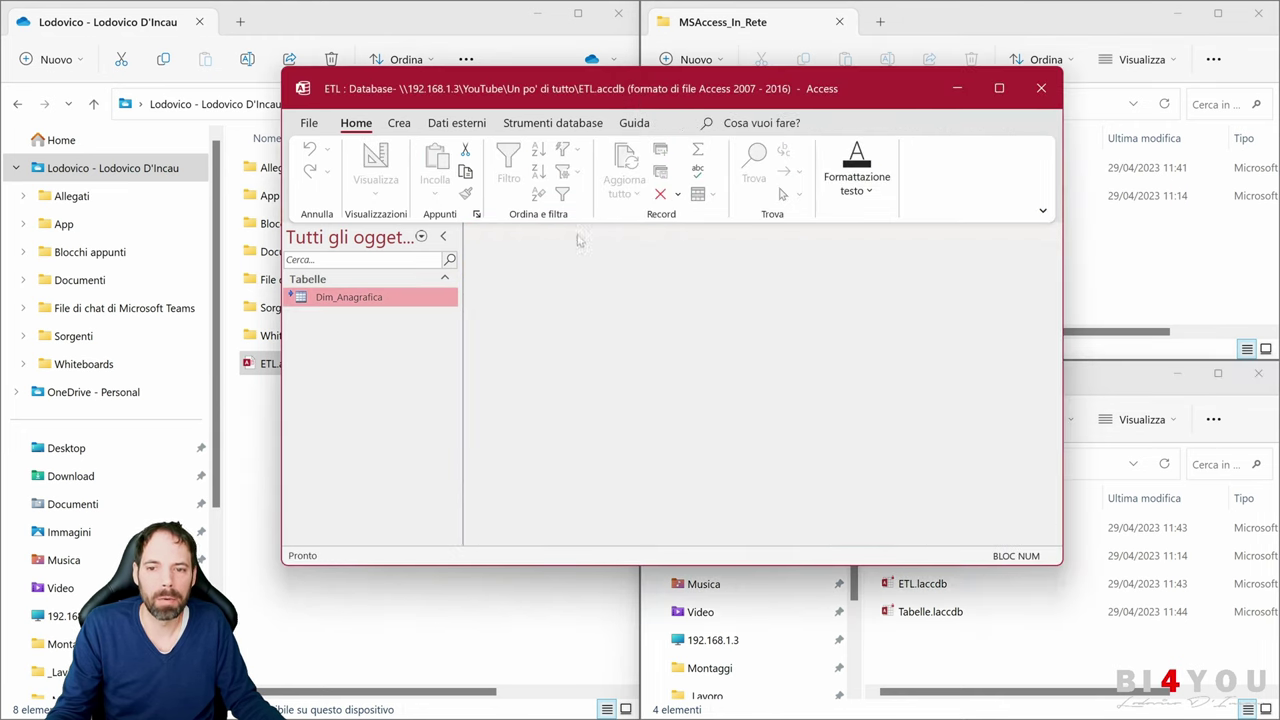
{"action": "left_click", "coordinate": [1072, 660]}
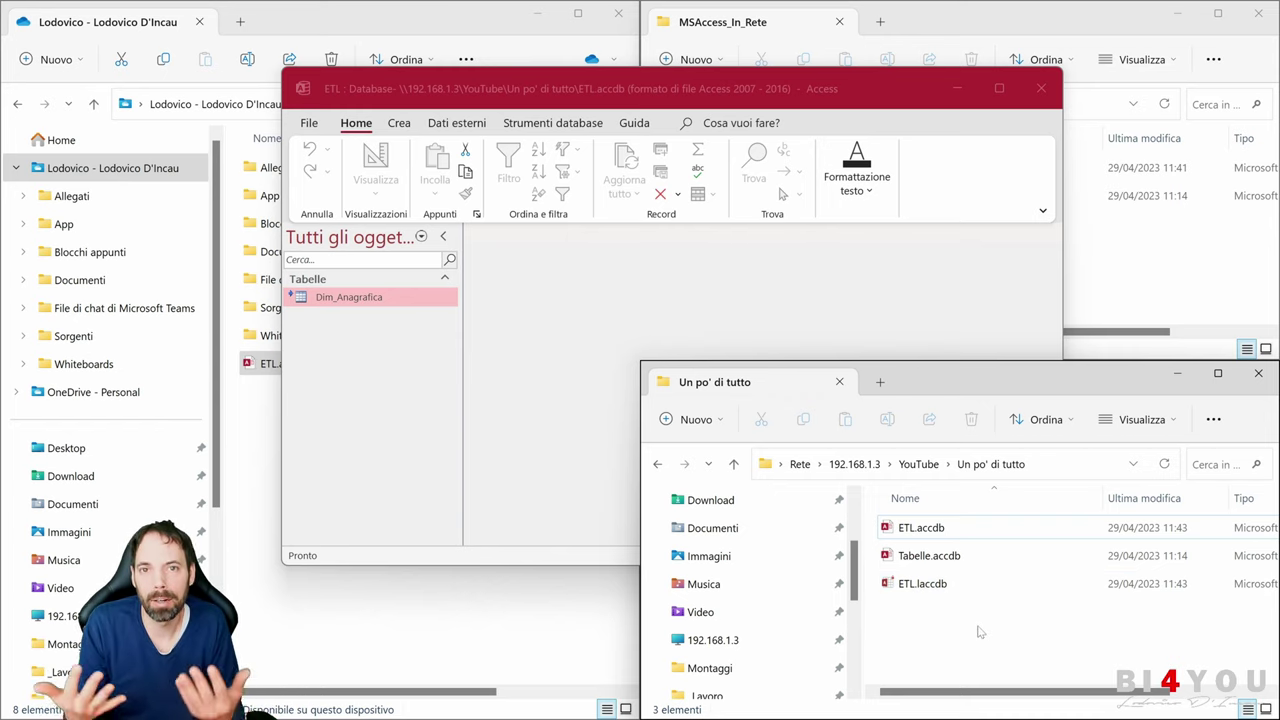
- View the Dim_Anagrafica table options, return to the network folder, and search Windows for Control Panel
{"action": "right_click", "coordinate": [342, 298]}
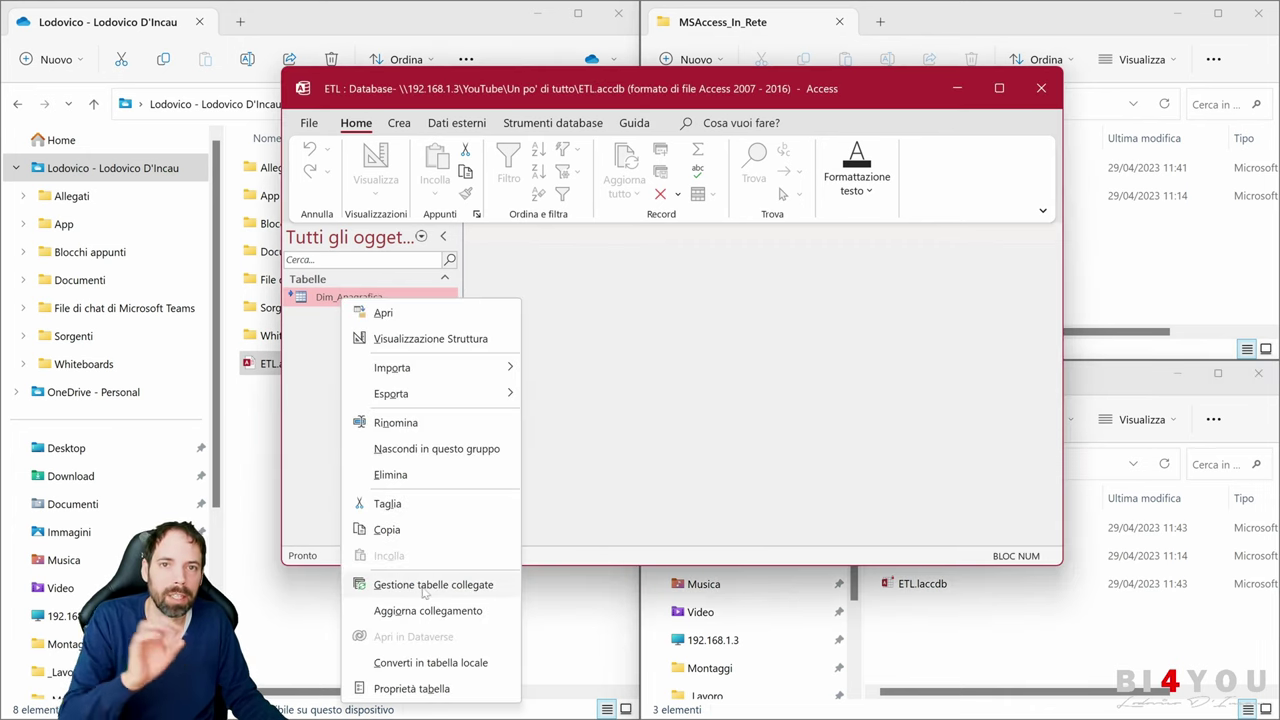
{"action": "left_click", "coordinate": [740, 430]}
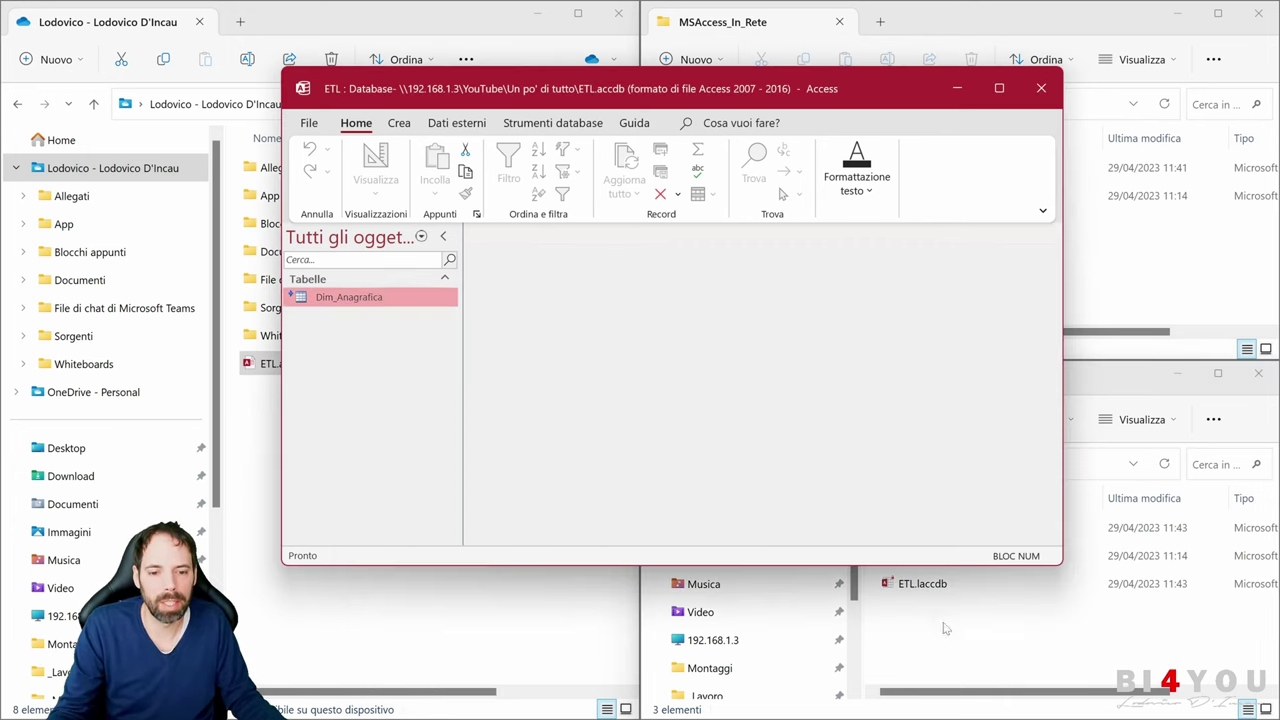
{"action": "left_click", "coordinate": [940, 647]}
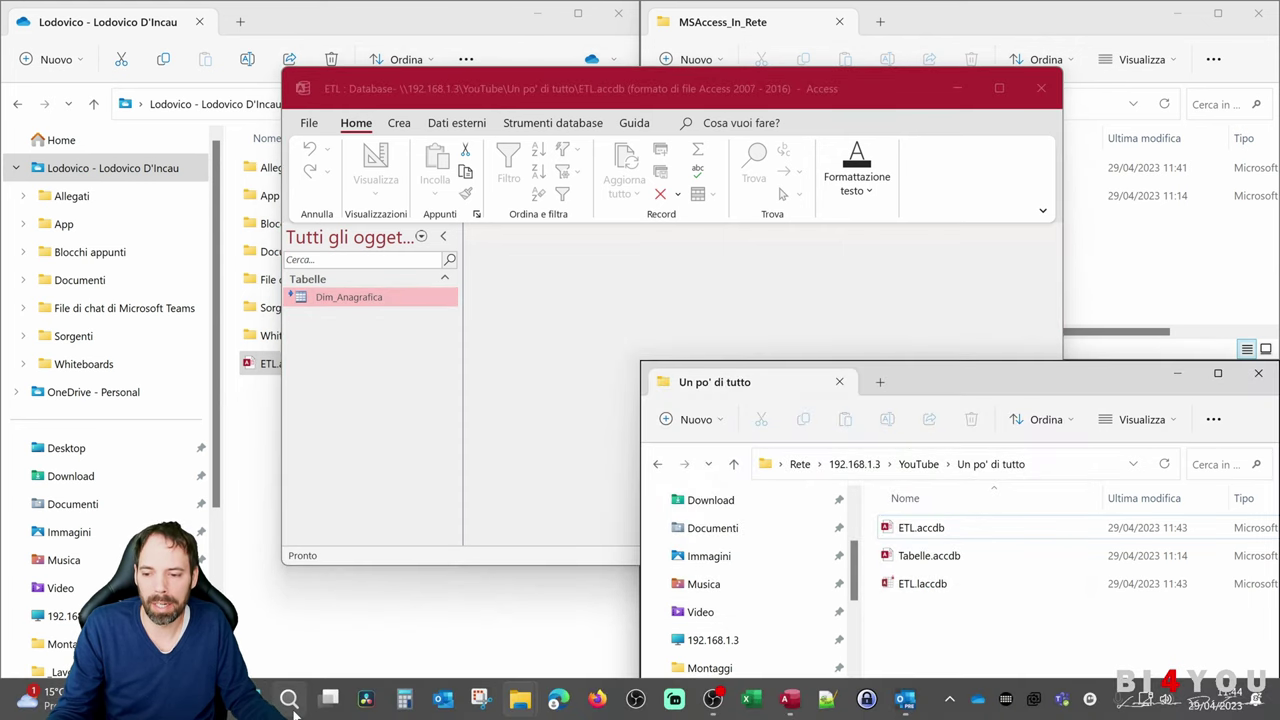
{"action": "left_click", "coordinate": [290, 700]}
{"action": "type", "text": "con"}
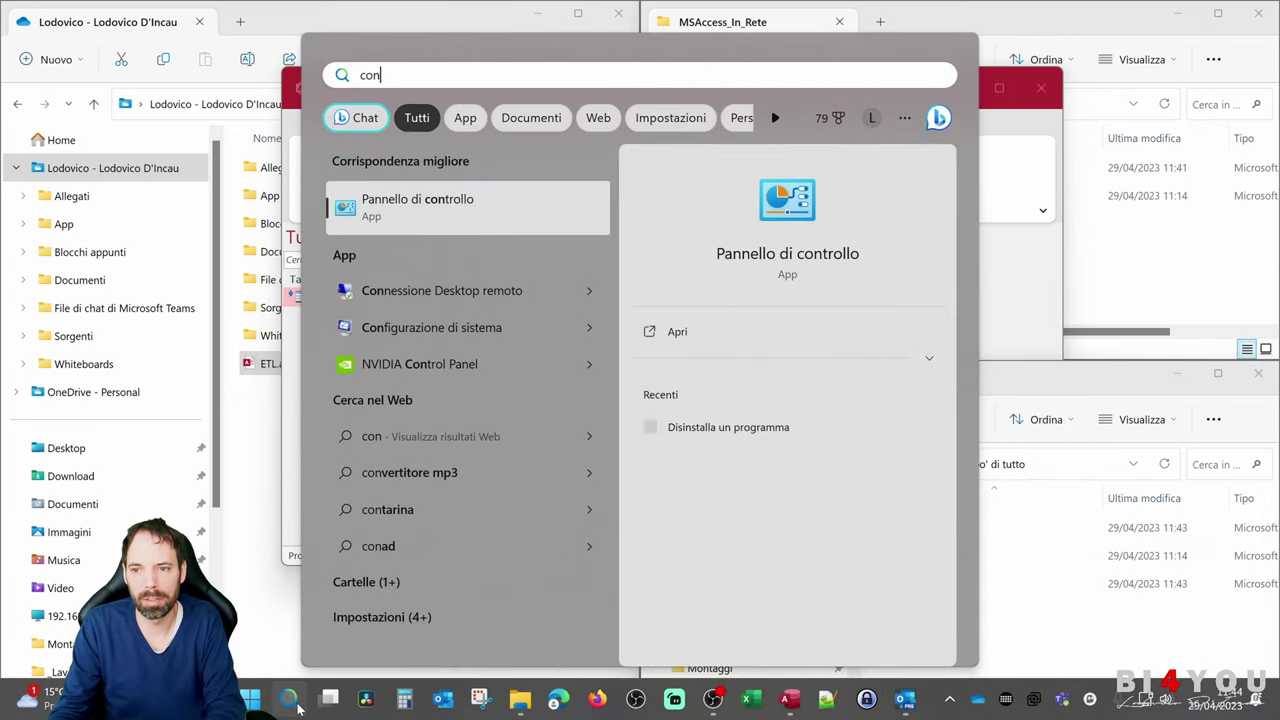
{"action": "key", "text": "Return"}
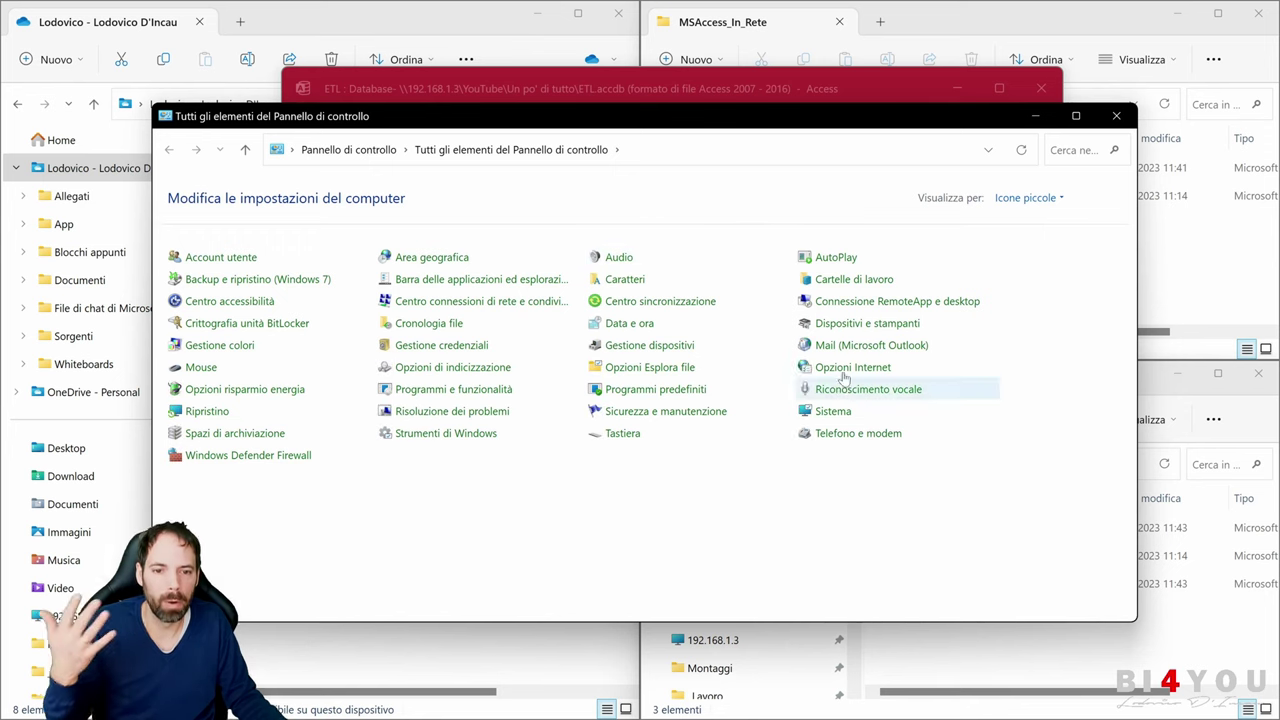
{"action": "left_click", "coordinate": [848, 367]}
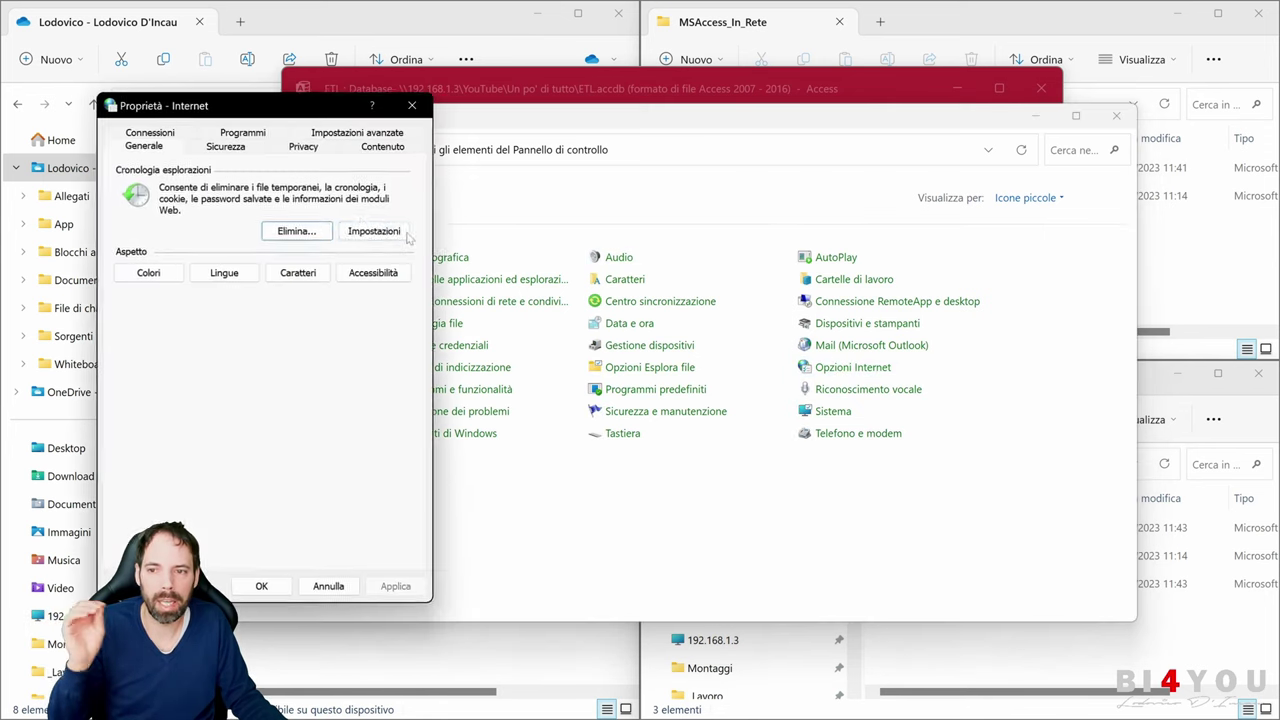
{"action": "left_click", "coordinate": [242, 150]}
{"action": "left_click", "coordinate": [266, 218]}
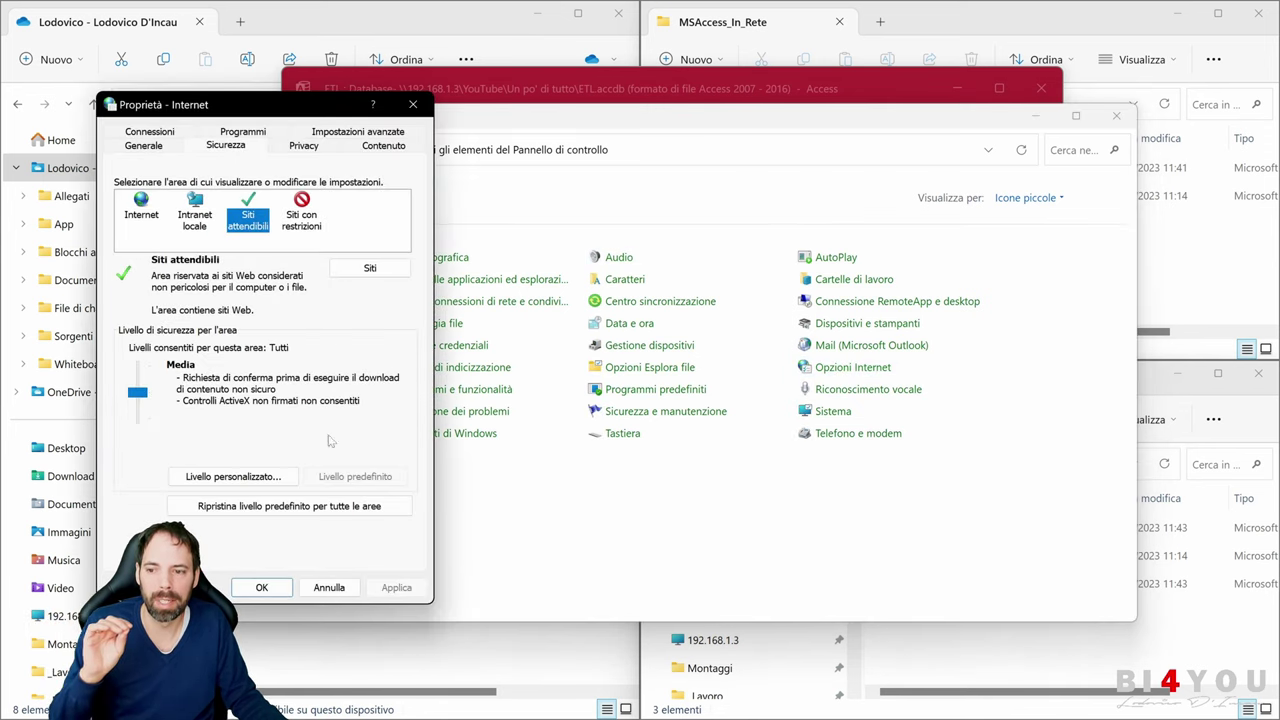
{"action": "left_click", "coordinate": [370, 268]}
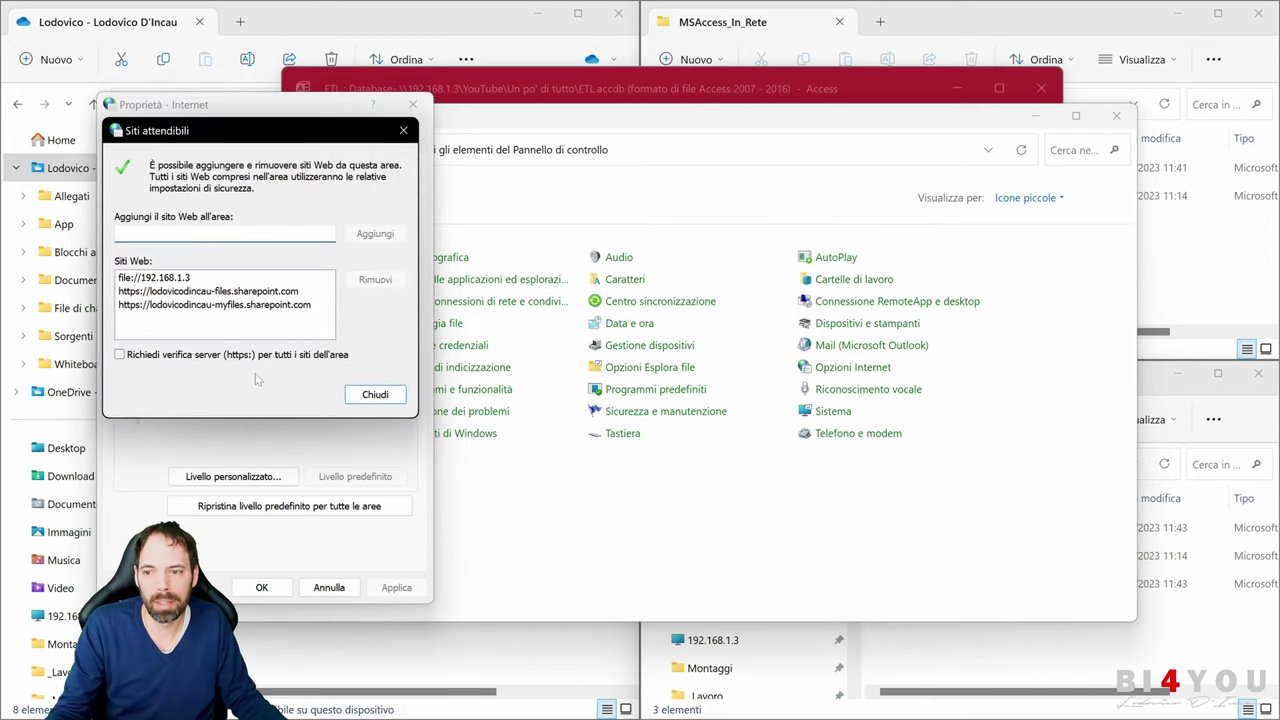
{"action": "left_click", "coordinate": [375, 394]}
{"action": "left_click", "coordinate": [338, 592]}
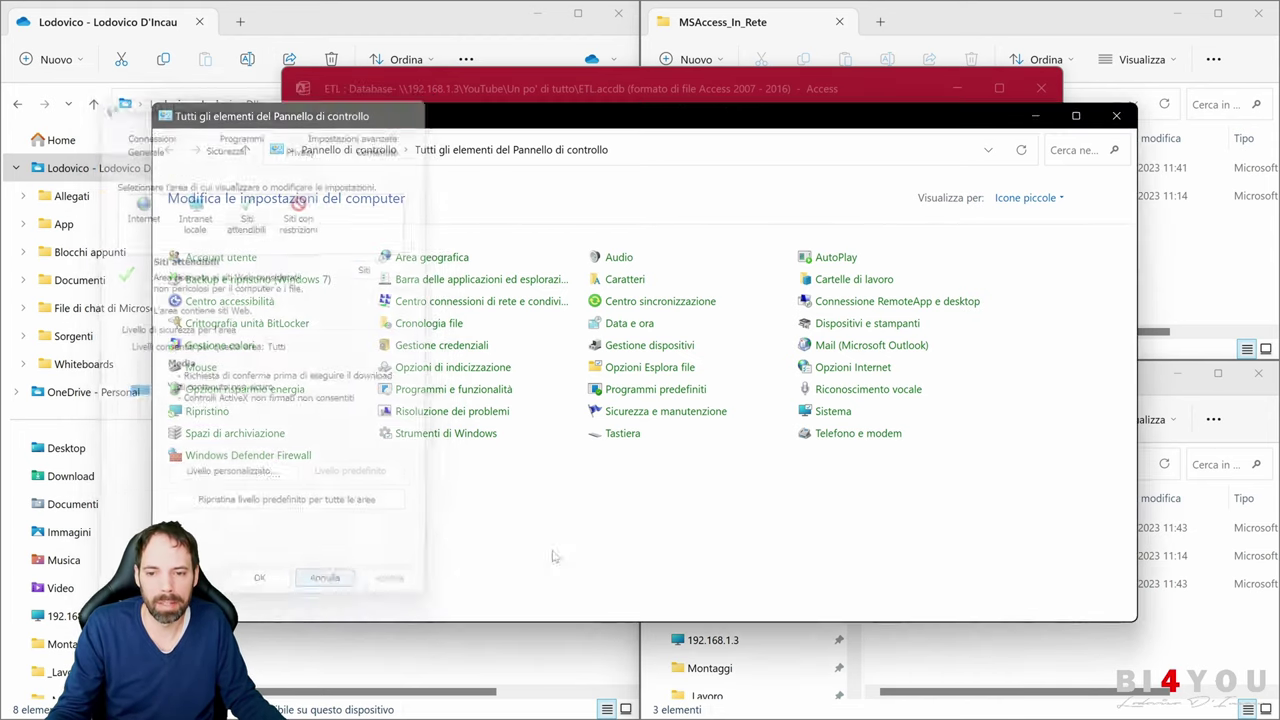
{"action": "left_click", "coordinate": [1116, 116]}
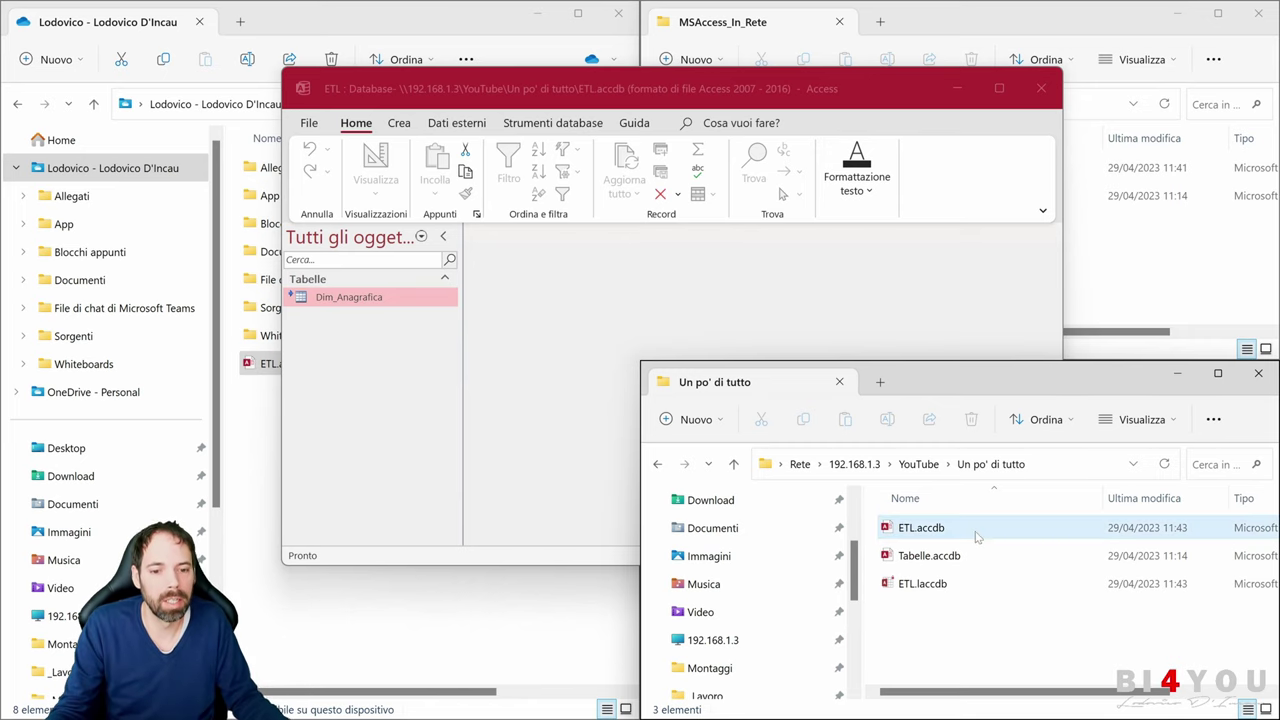
- Close Microsoft Access and the network copy of ETL.accdb
{"action": "left_click", "coordinate": [633, 318]}
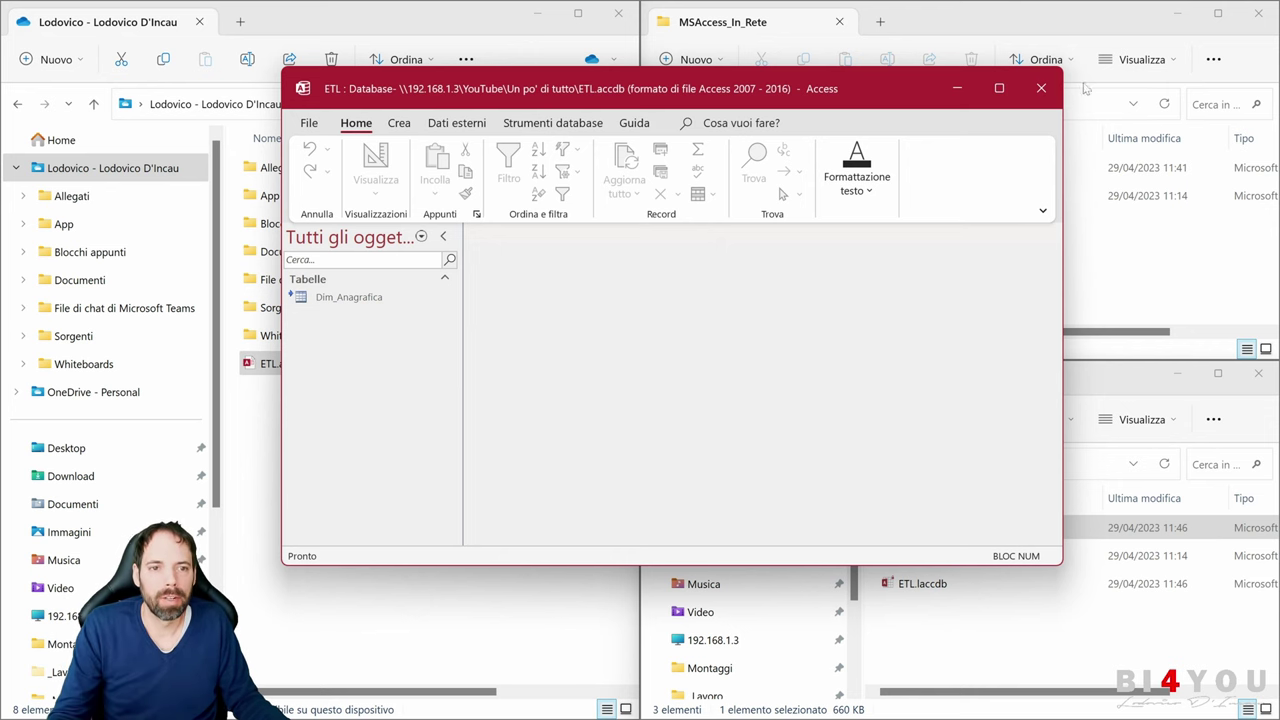
{"action": "left_click", "coordinate": [1041, 88]}
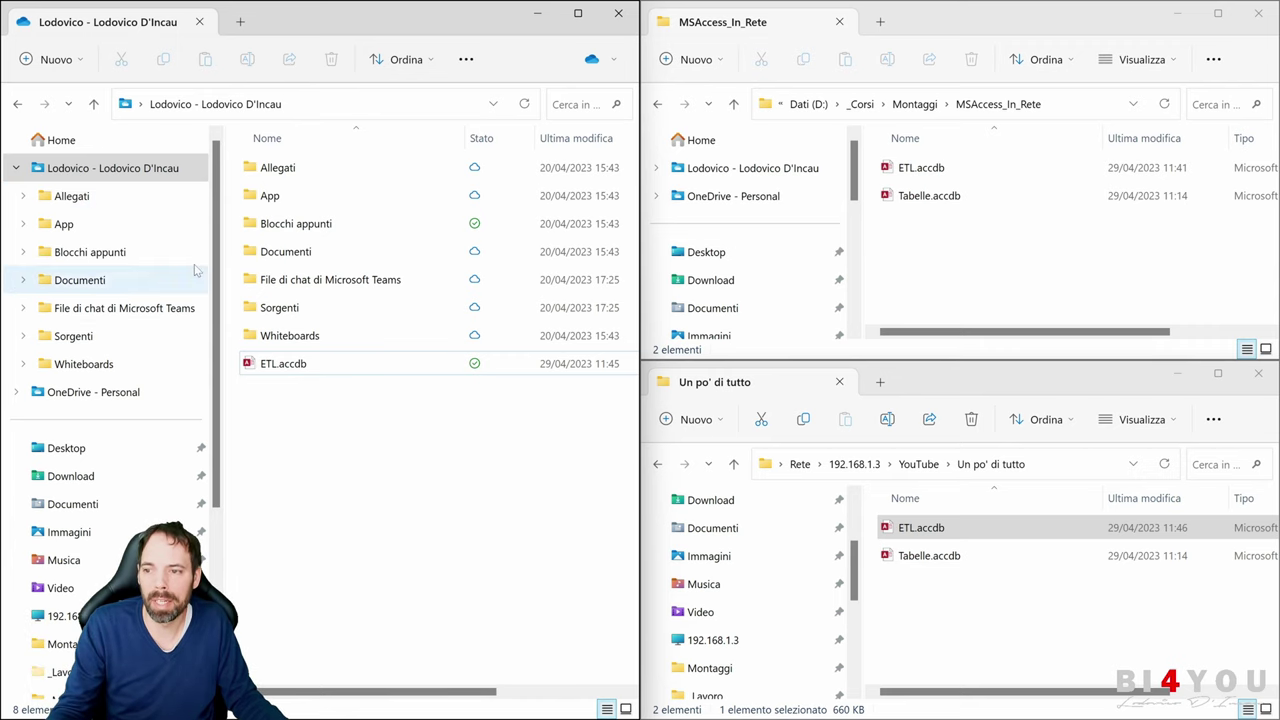
- Open the OneDrive ETL.accdb, view Dim_Anagrafica's 12 linked records, then close Access
{"action": "left_click", "coordinate": [276, 363]}
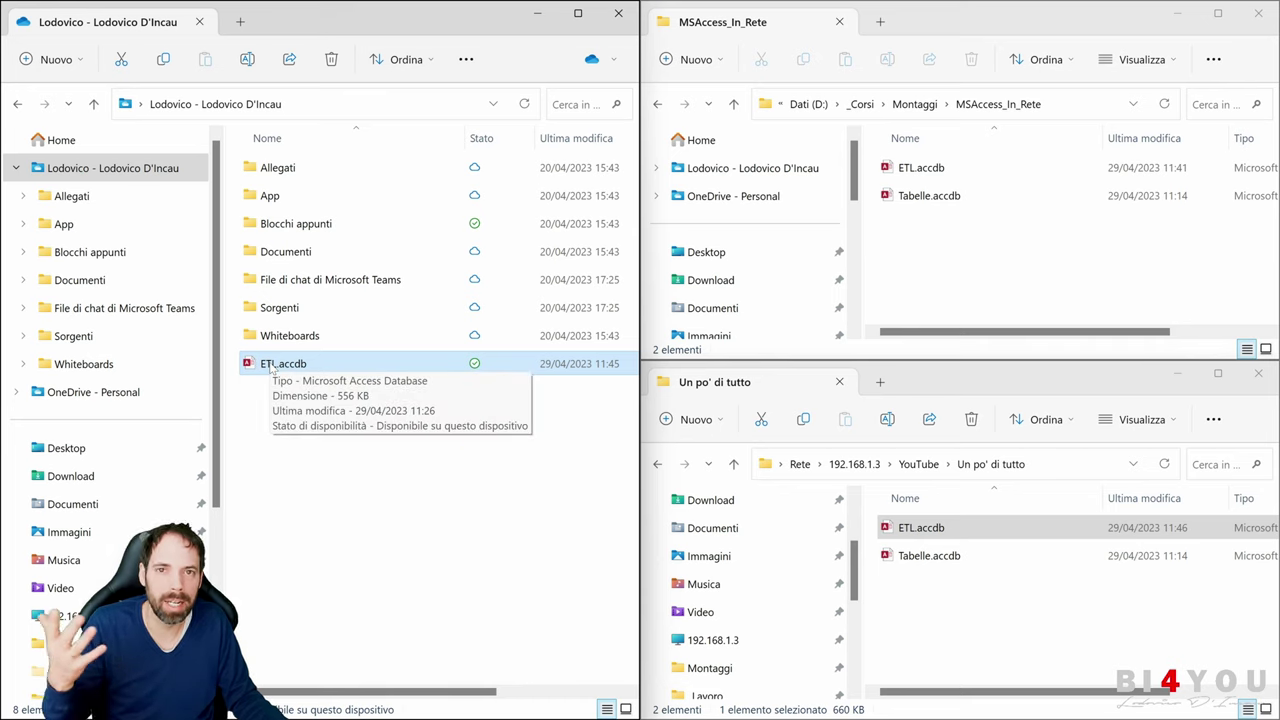
{"action": "double_click", "coordinate": [270, 366]}
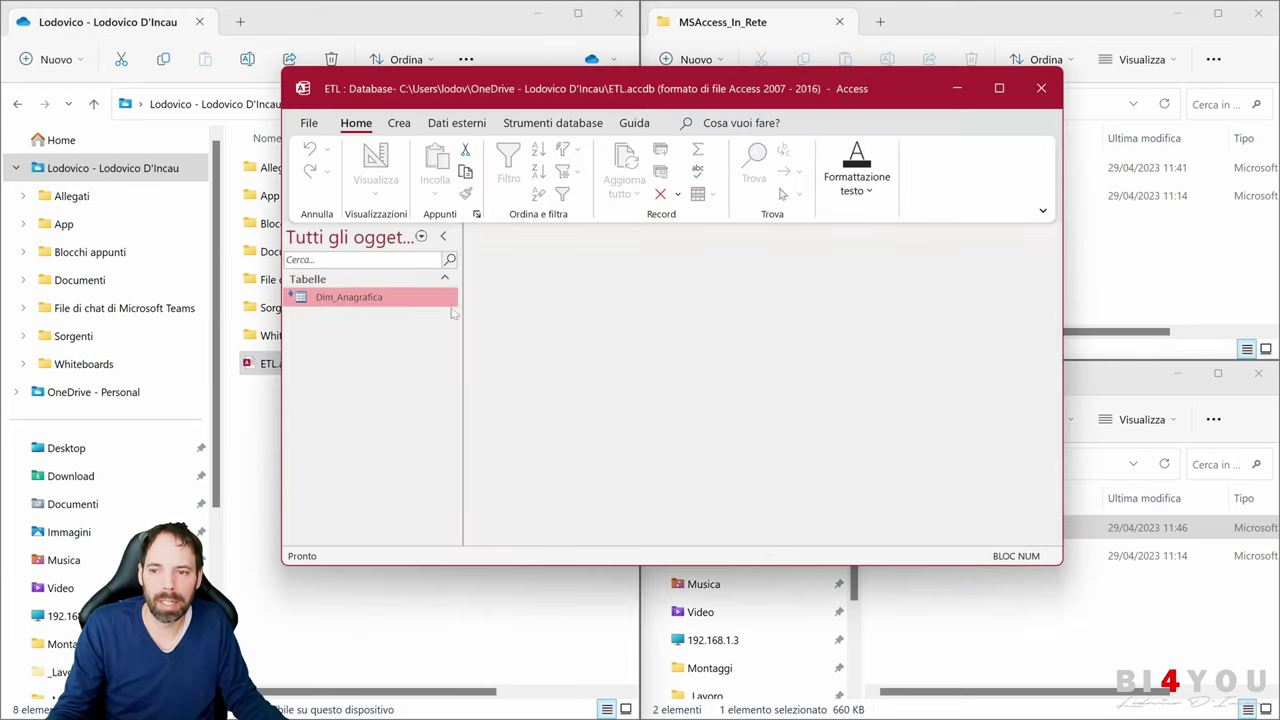
{"action": "double_click", "coordinate": [349, 297]}
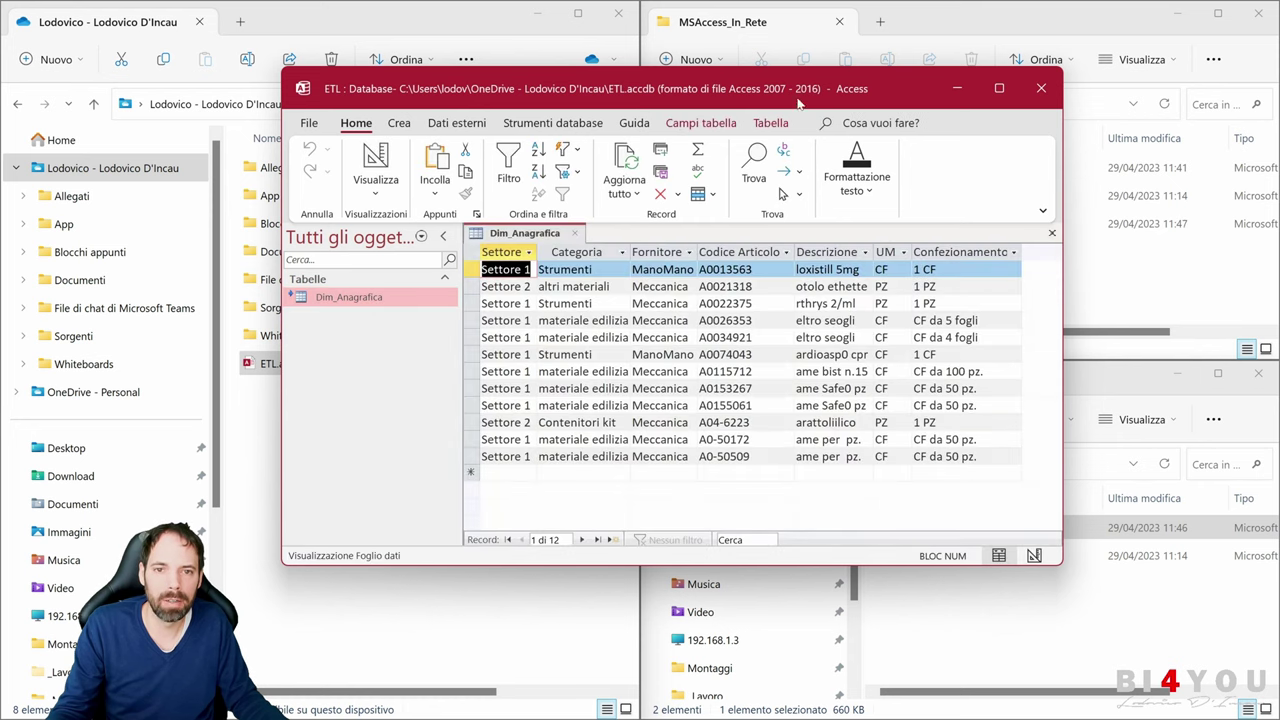
{"action": "left_click_drag", "start_coordinate": [798, 100], "coordinate": [545, 139]}
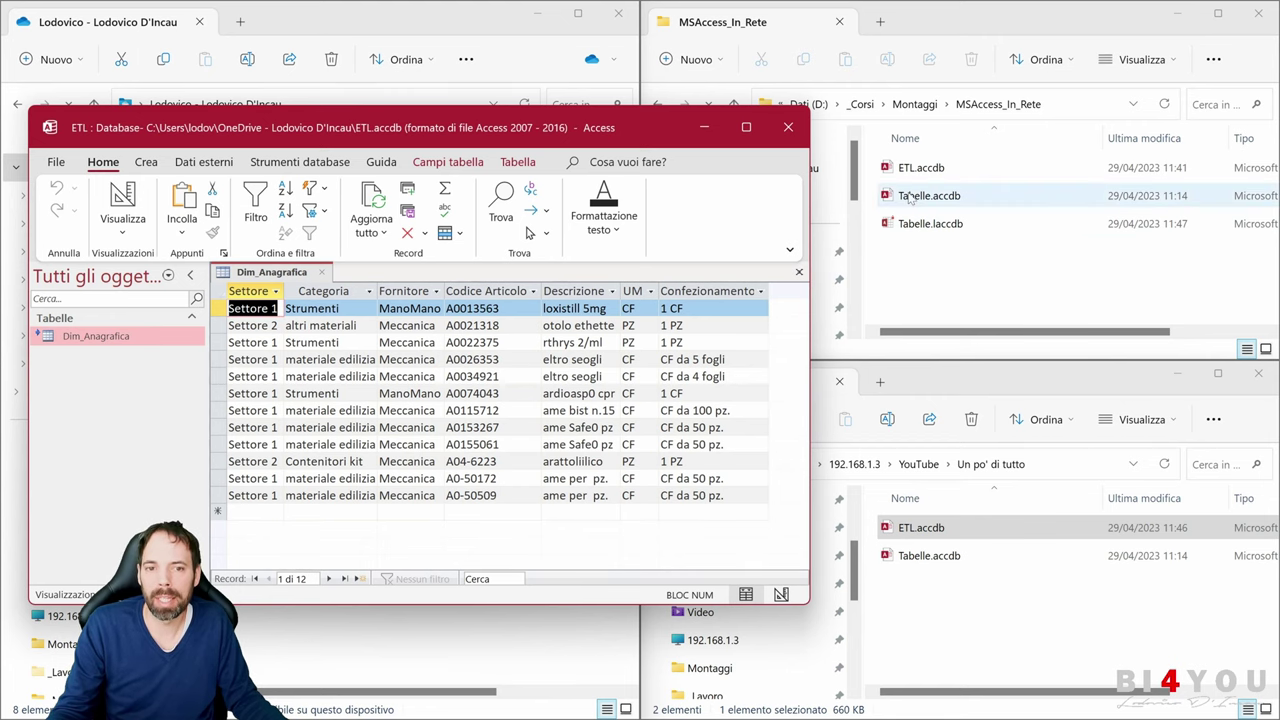
{"action": "left_click", "coordinate": [790, 128]}
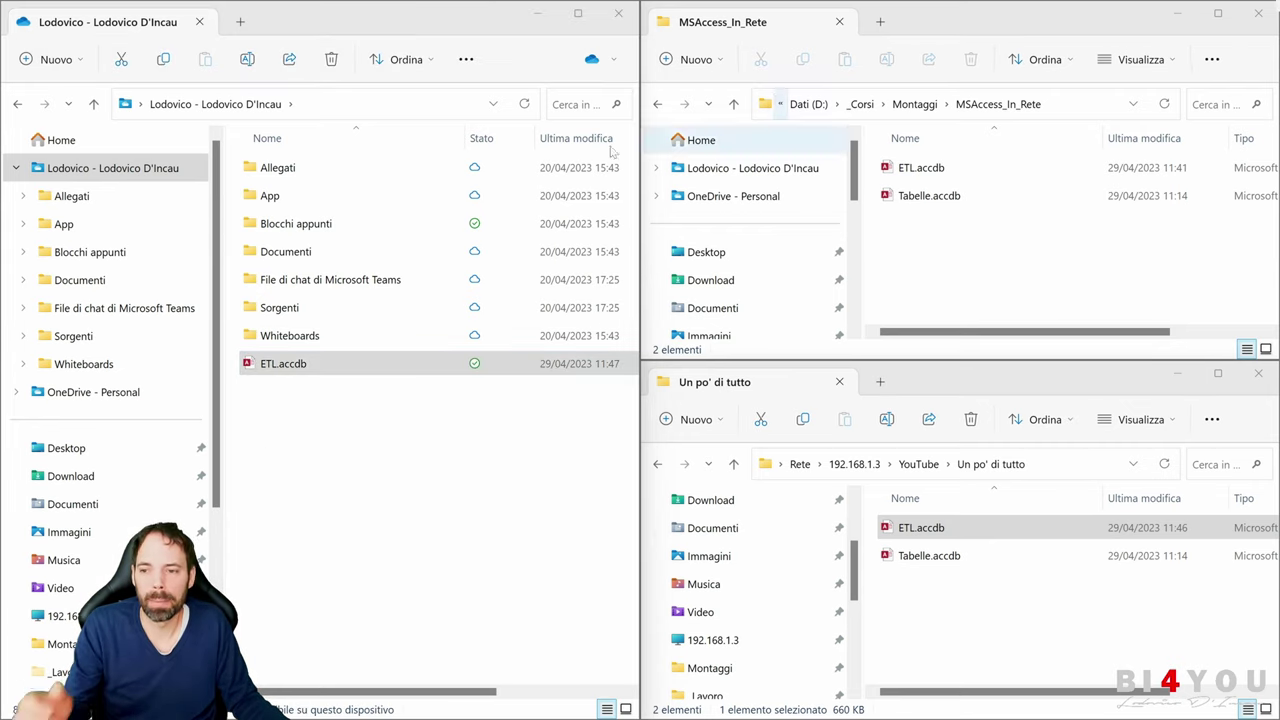
{"action": "right_click", "coordinate": [277, 366]}
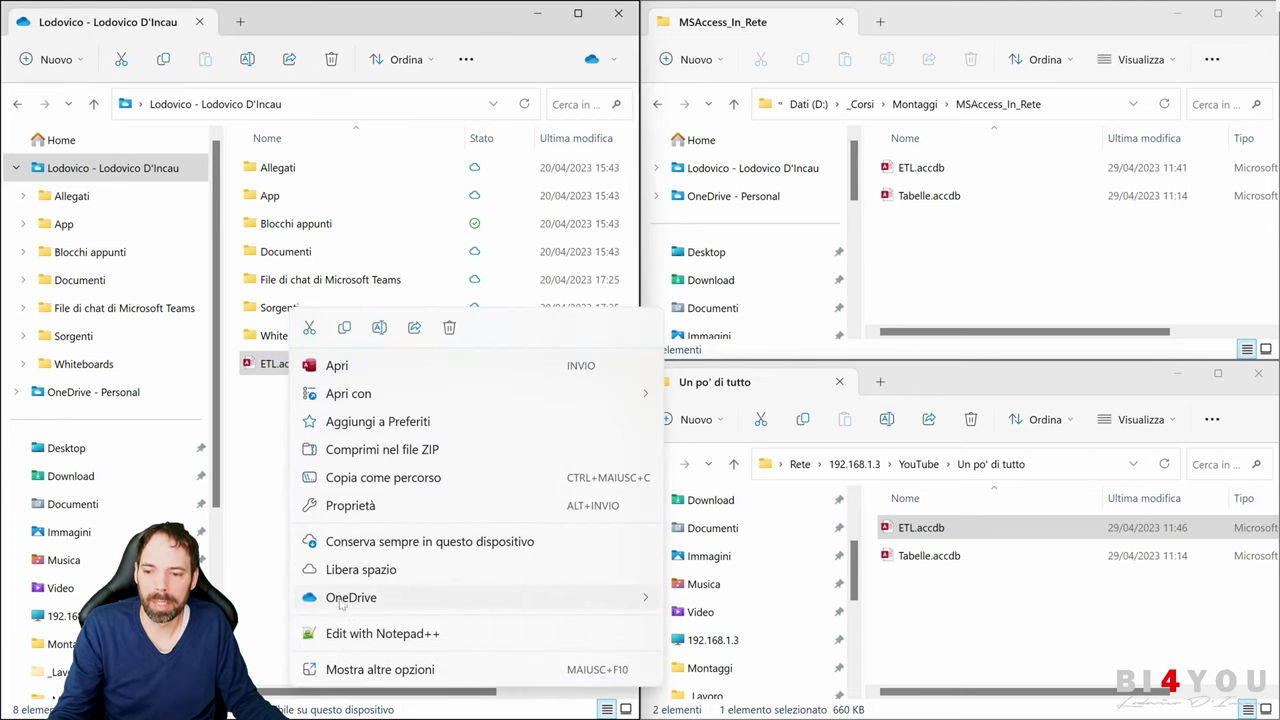
{"action": "mouse_move", "coordinate": [340, 604]}
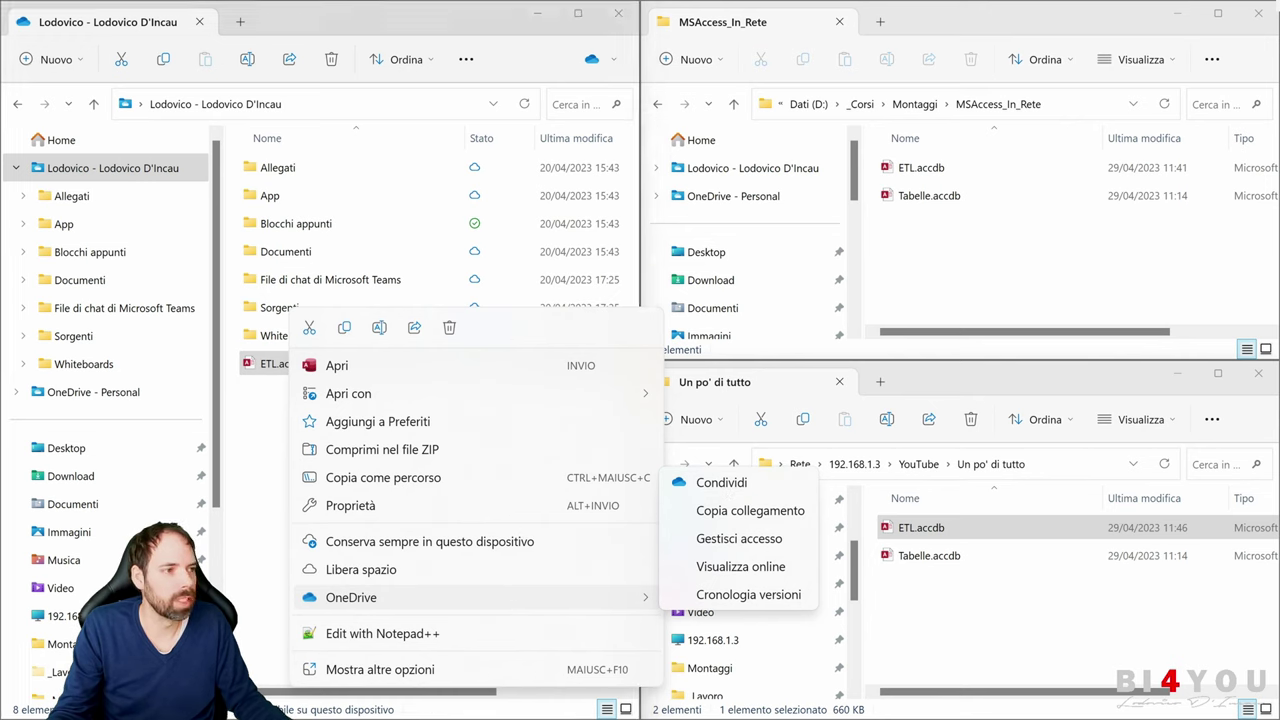
{"action": "left_click", "coordinate": [721, 482]}
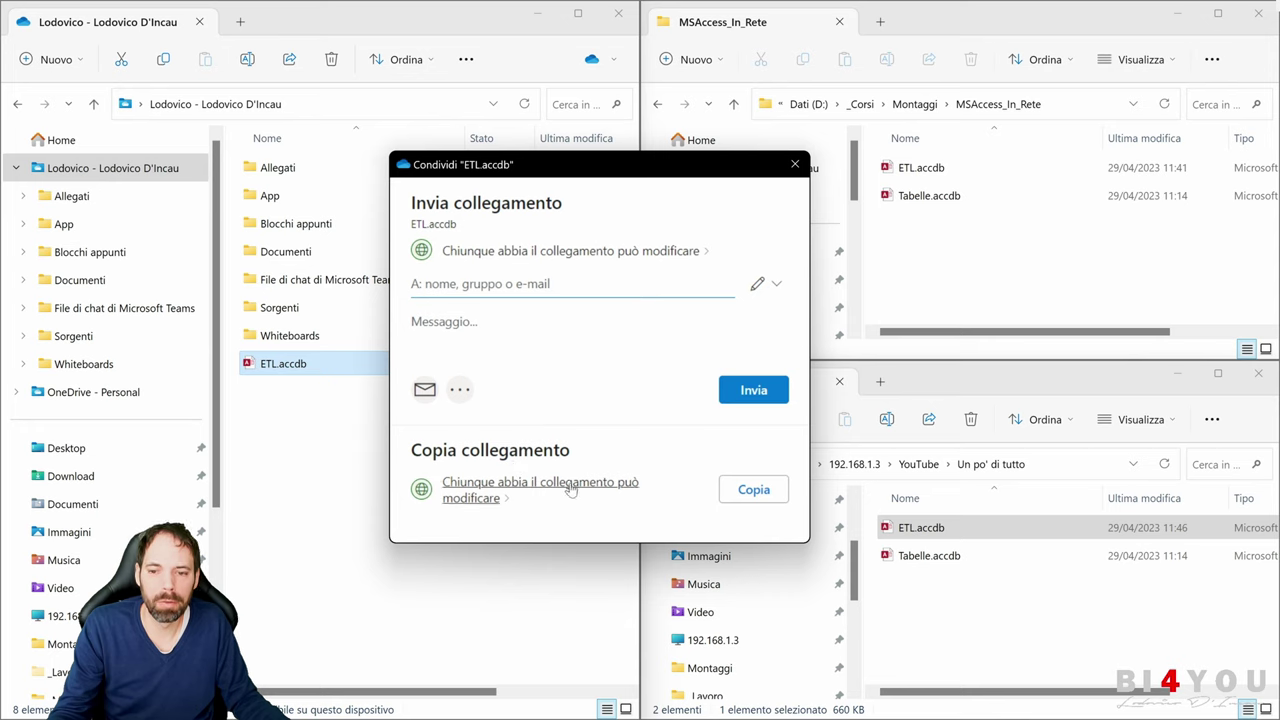
{"action": "left_click", "coordinate": [484, 486]}
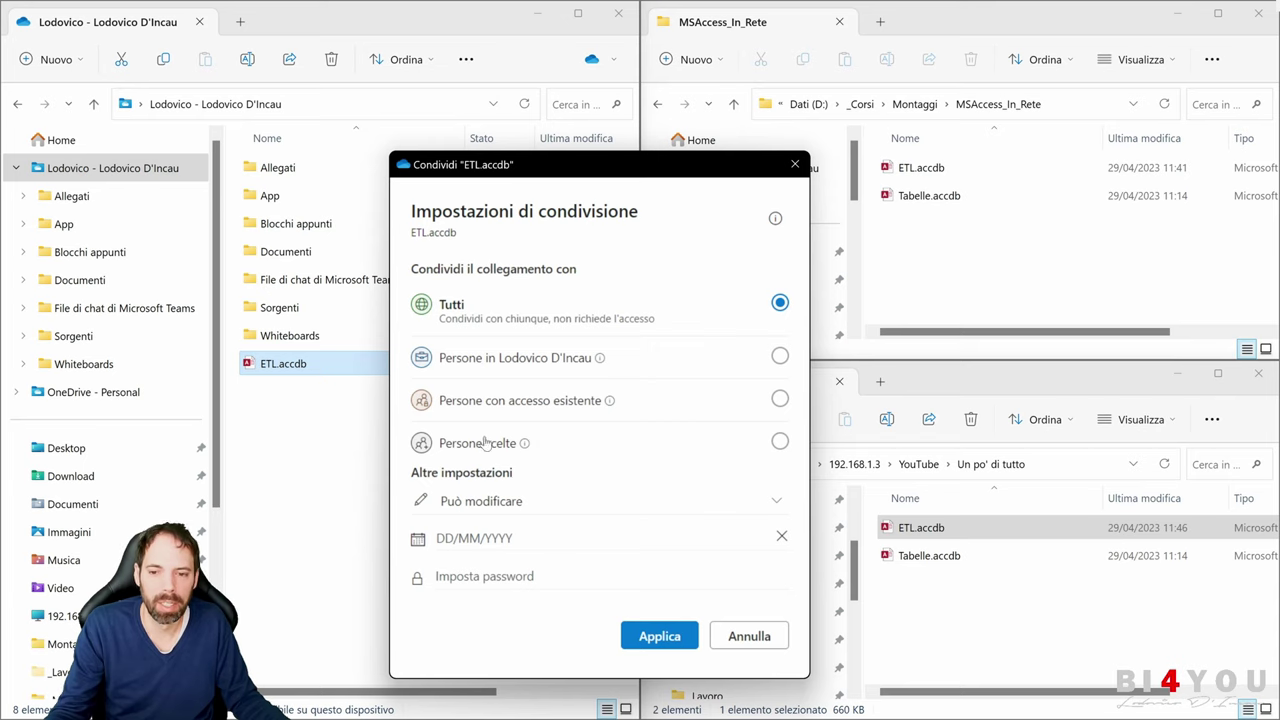
{"action": "left_click", "coordinate": [779, 442]}
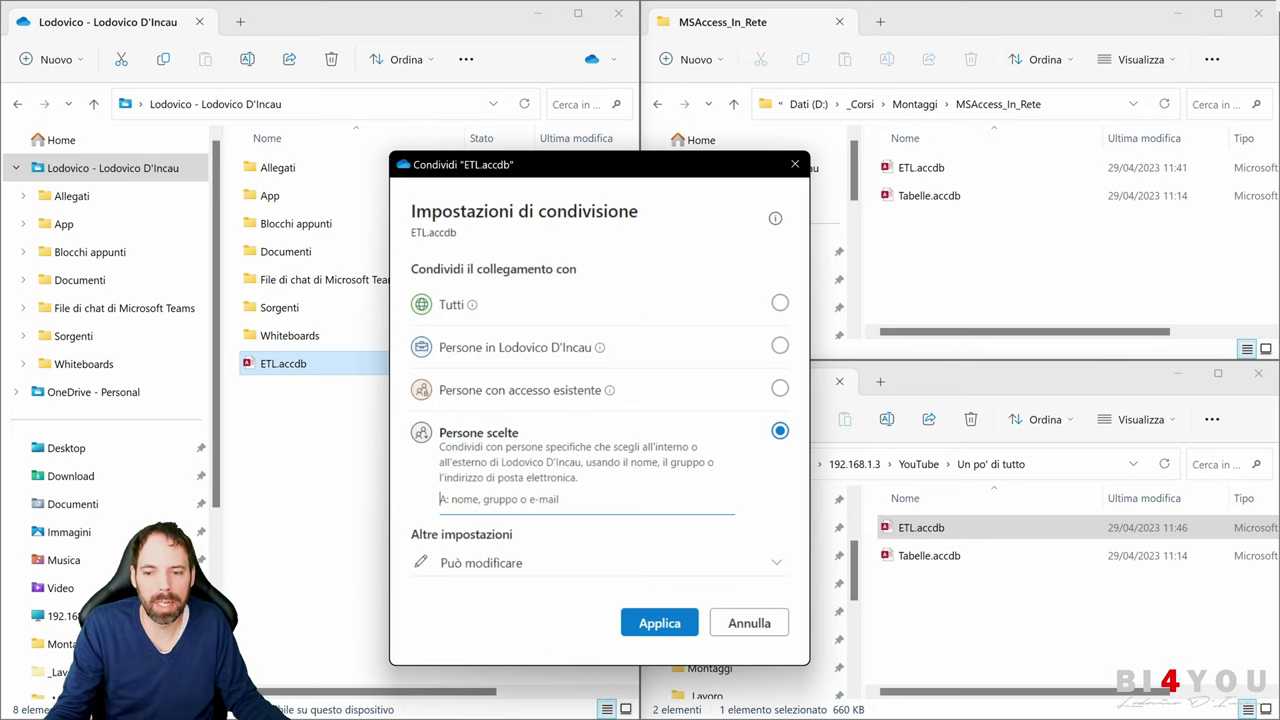
{"action": "left_click", "coordinate": [532, 568]}
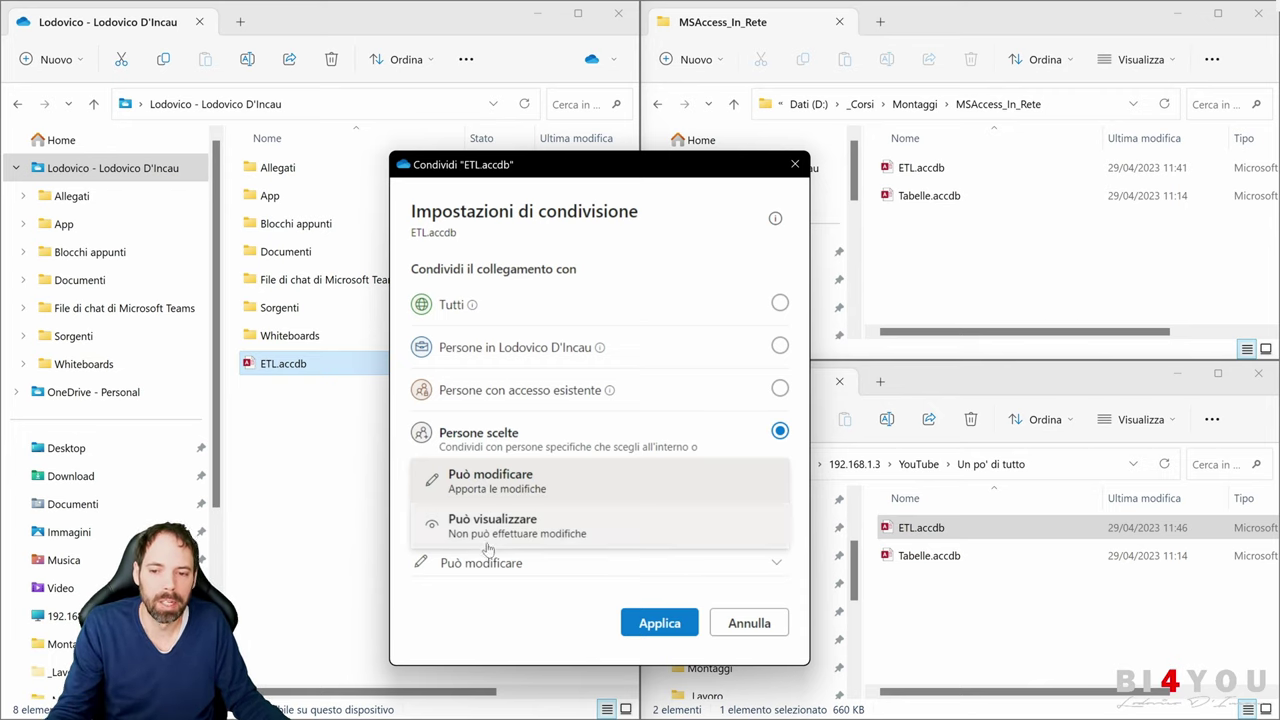
{"action": "left_click", "coordinate": [489, 494]}
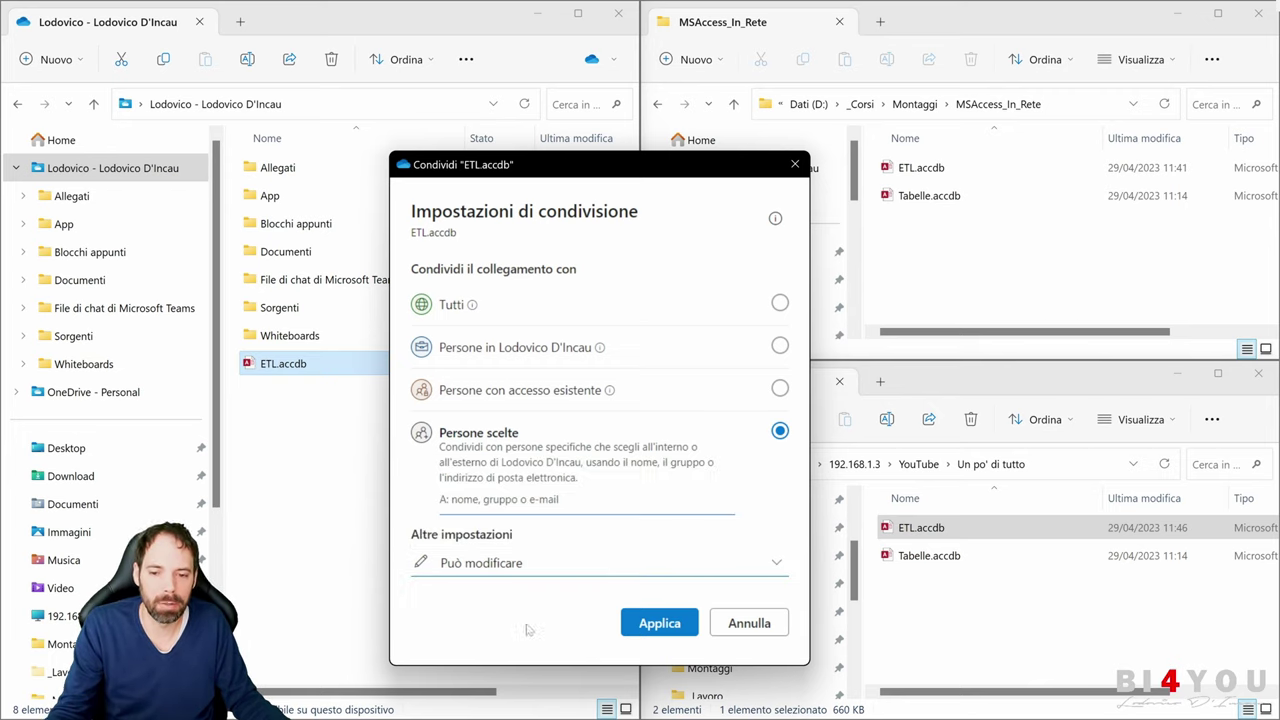
{"action": "left_click", "coordinate": [743, 623]}
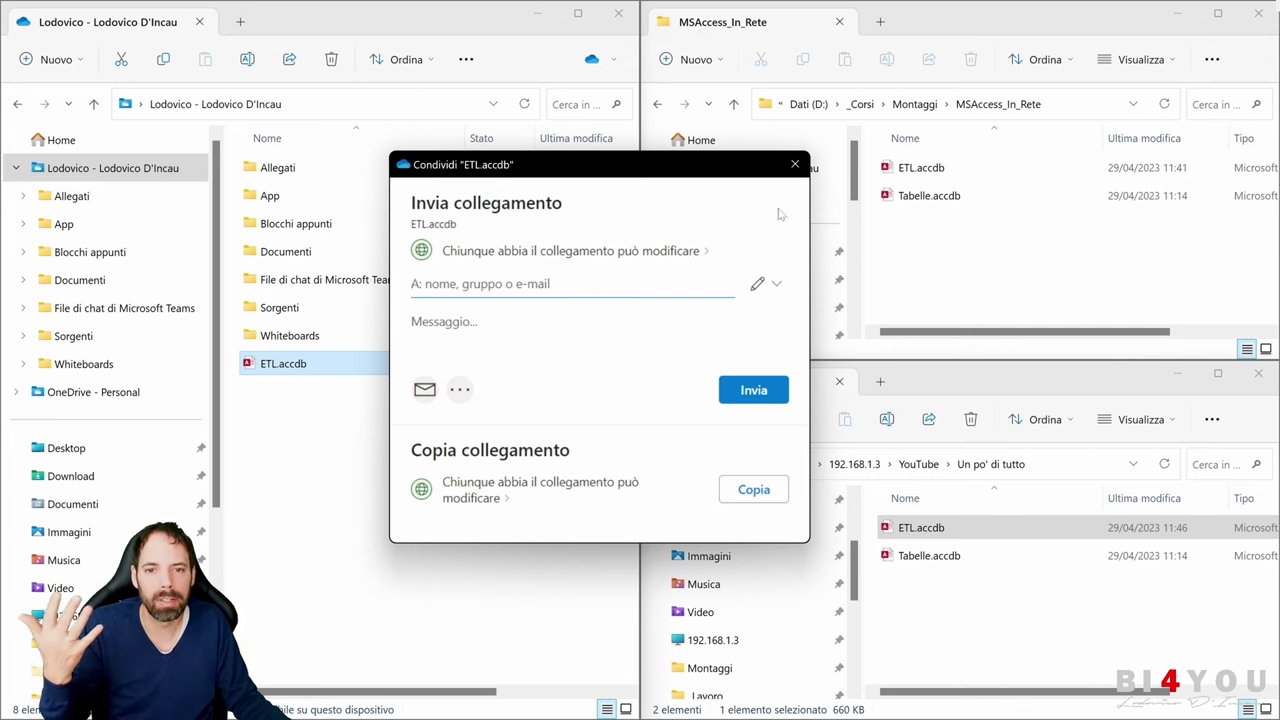
{"action": "left_click", "coordinate": [795, 163]}
{"action": "left_click", "coordinate": [432, 450]}
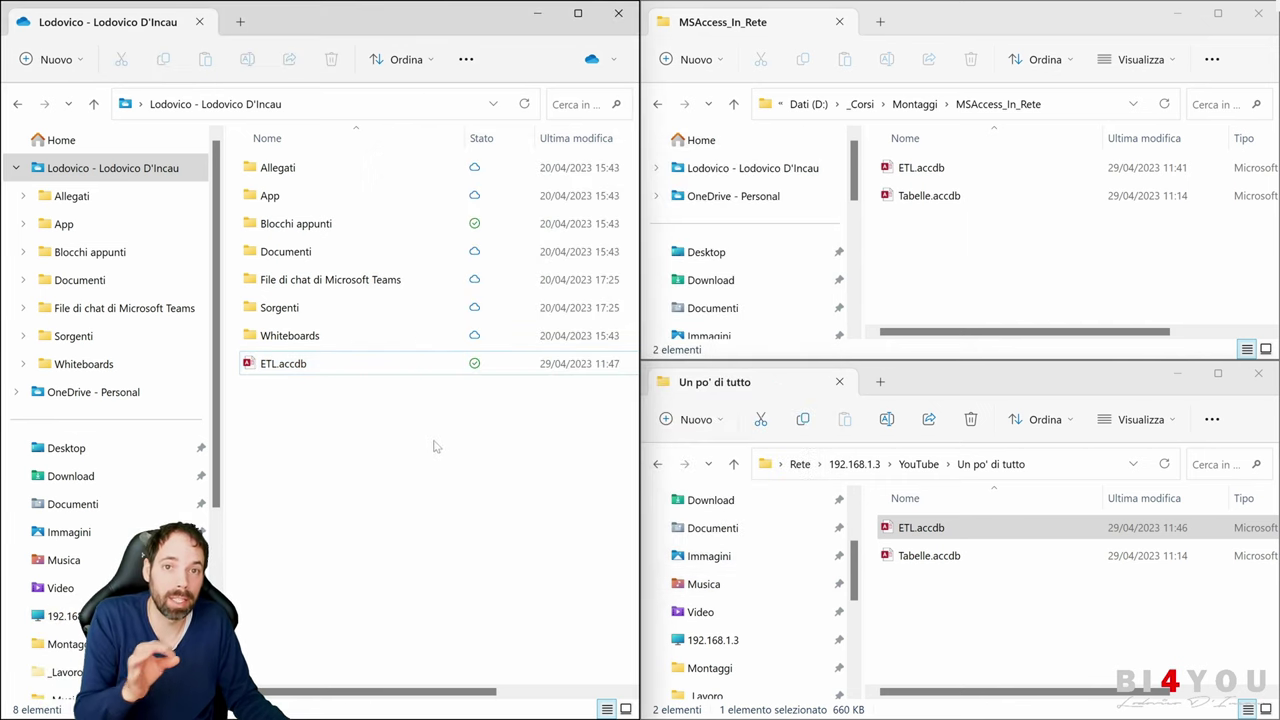